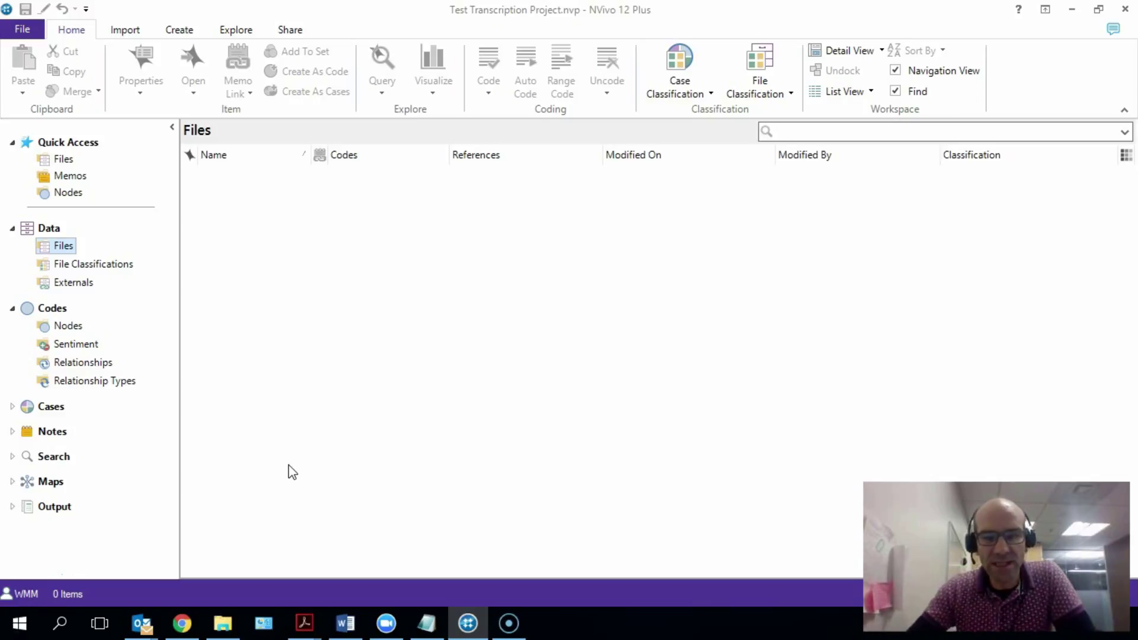
Show the Transcription Test folder and preview its M4A, VTT and MP4 recording files.
{"action": "left_click", "coordinate": [230, 631]}
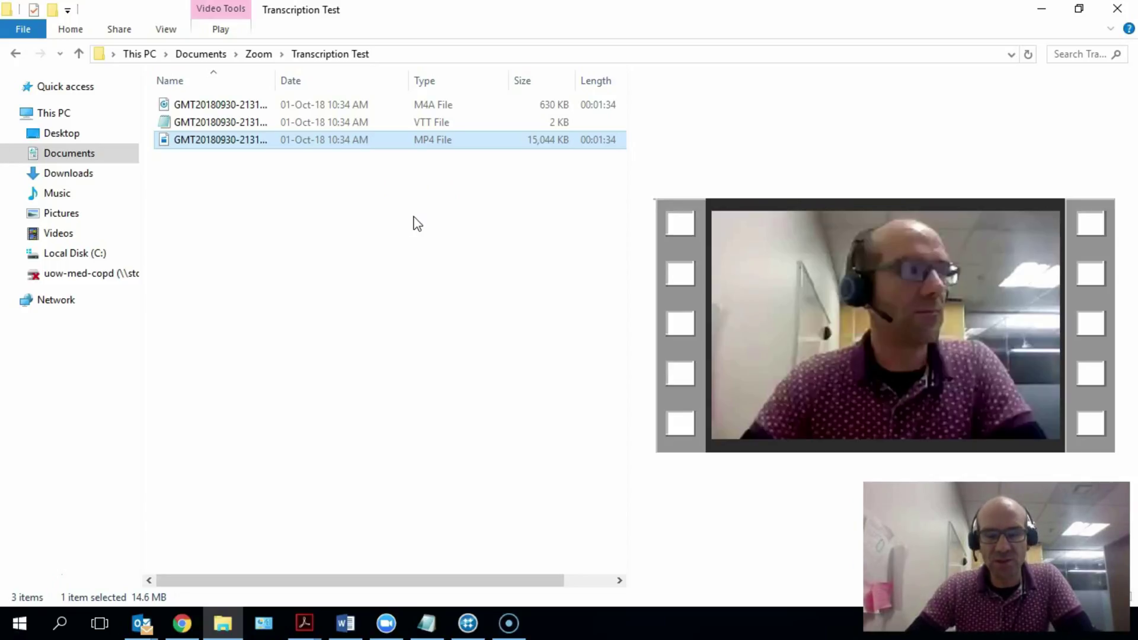
{"action": "left_click", "coordinate": [234, 109]}
{"action": "left_click", "coordinate": [245, 142]}
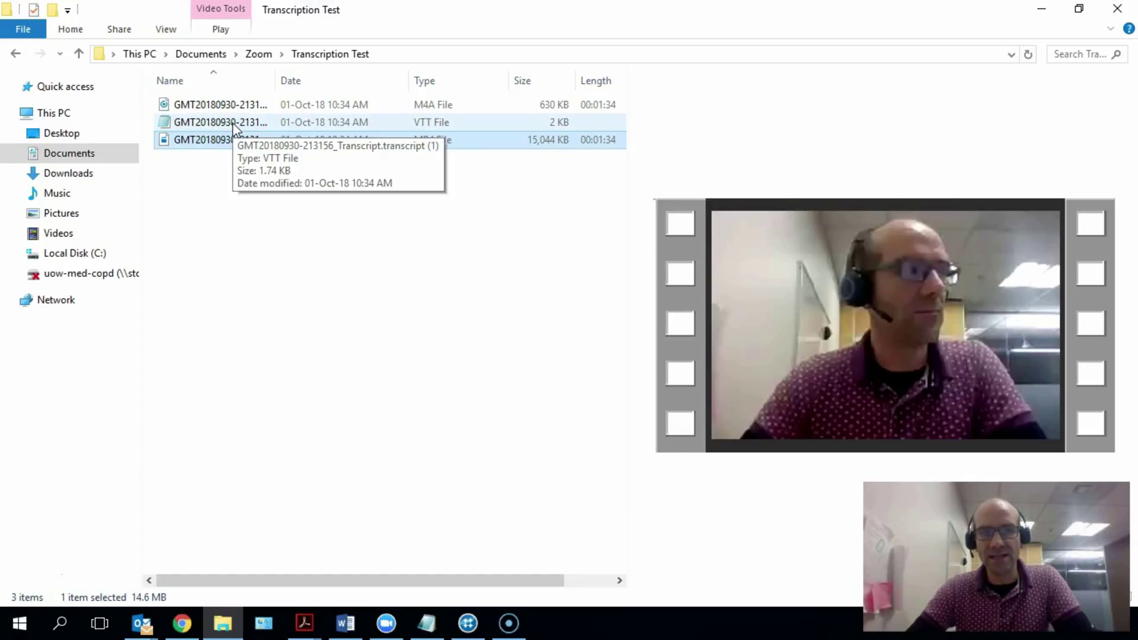
{"action": "left_click", "coordinate": [236, 123]}
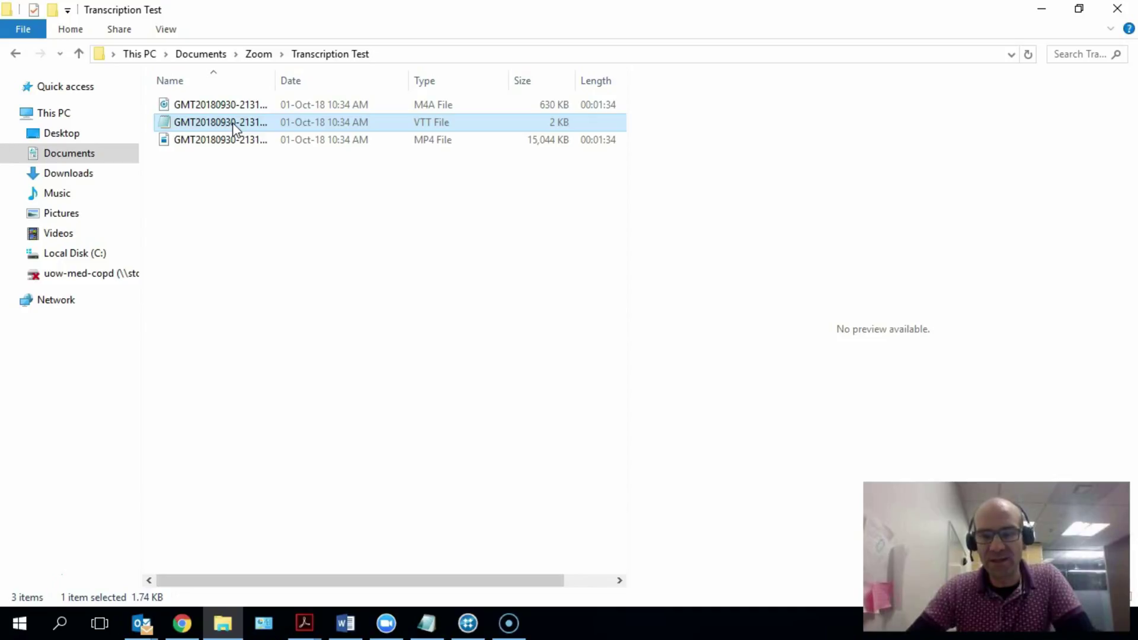
{"action": "left_click", "coordinate": [230, 131]}
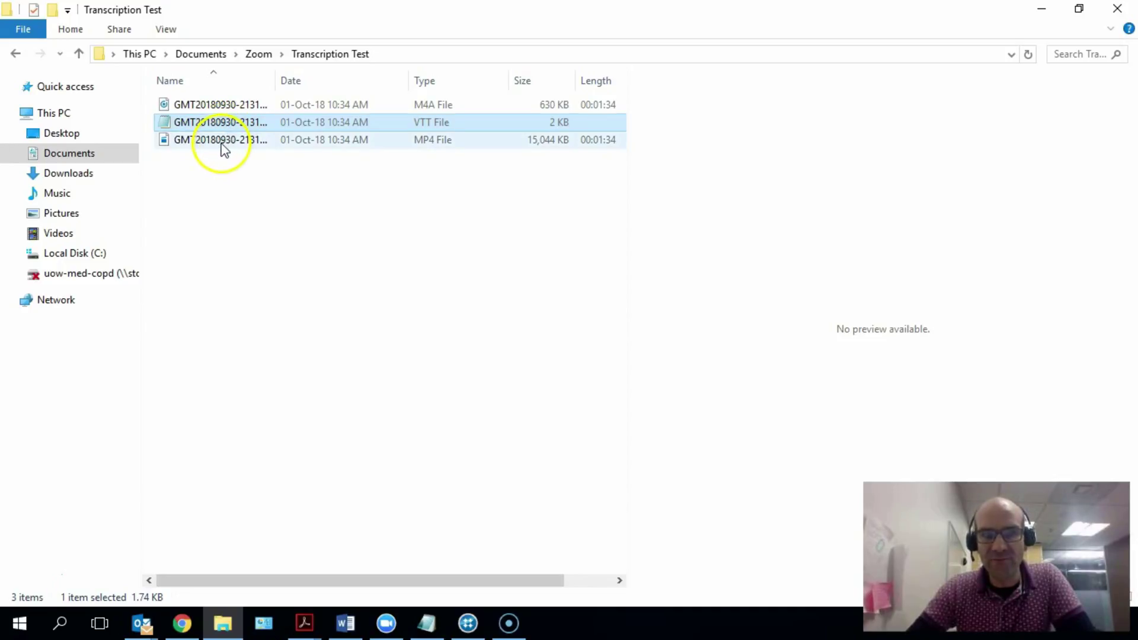
{"action": "left_click", "coordinate": [224, 143]}
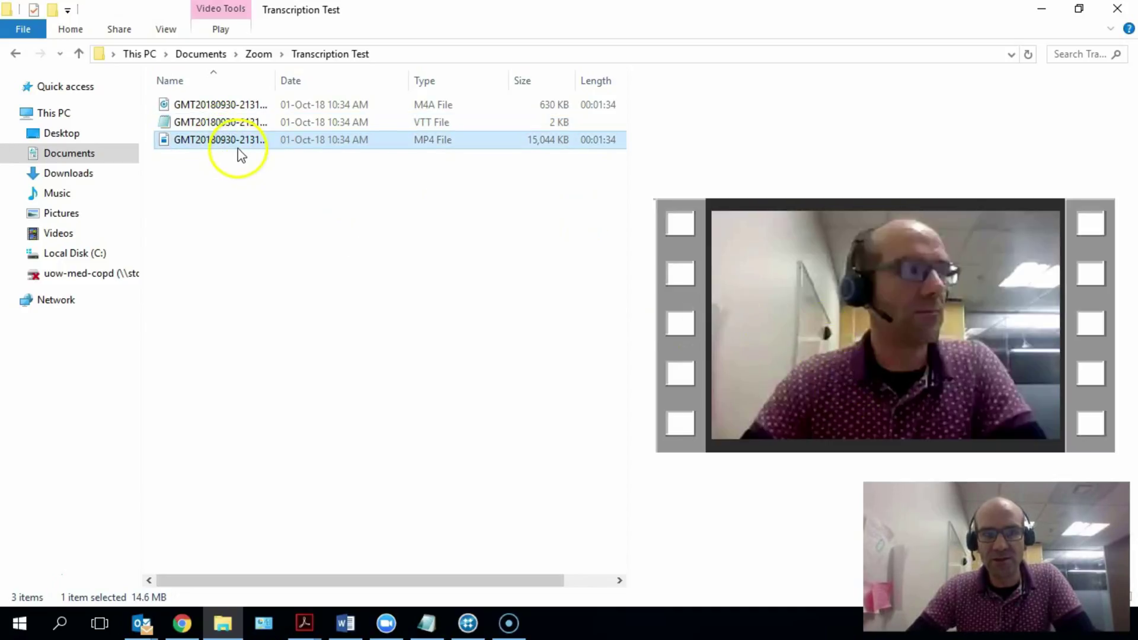
{"action": "double_click", "coordinate": [239, 142]}
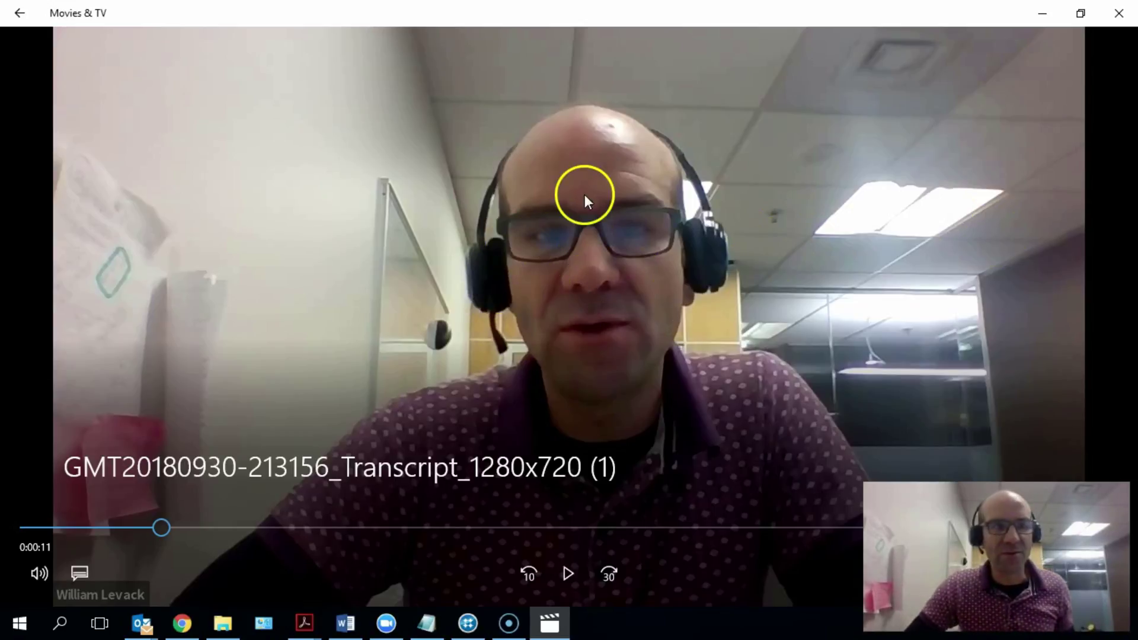
{"action": "left_click", "coordinate": [1118, 12]}
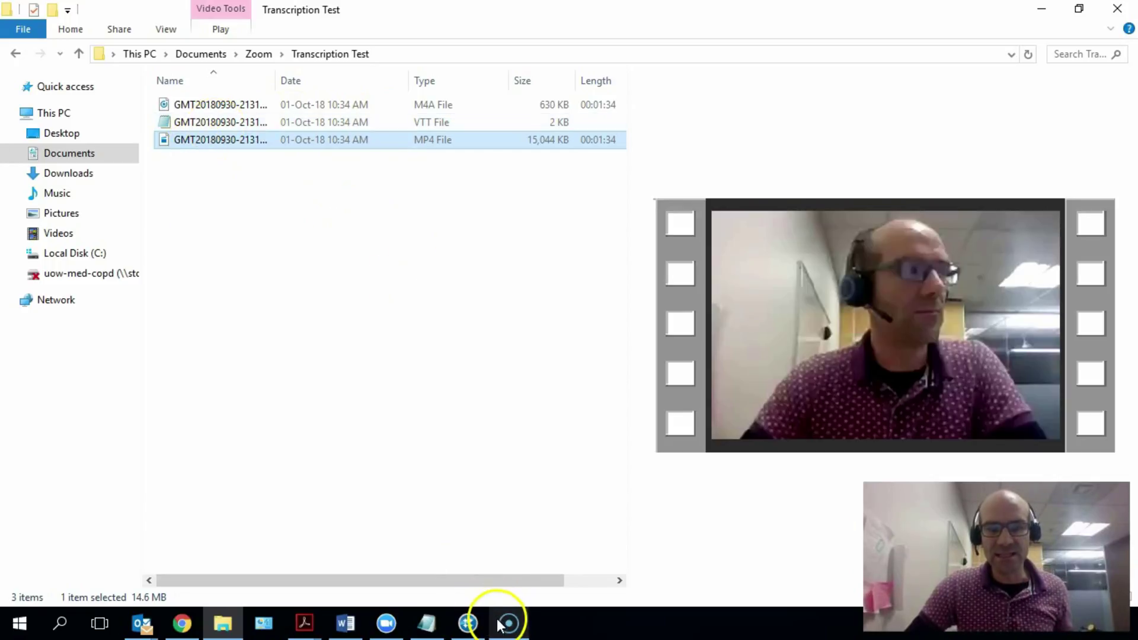
Import the Zoom MP4 video recording into the NVivo project's empty Files list.
{"action": "left_click", "coordinate": [481, 627]}
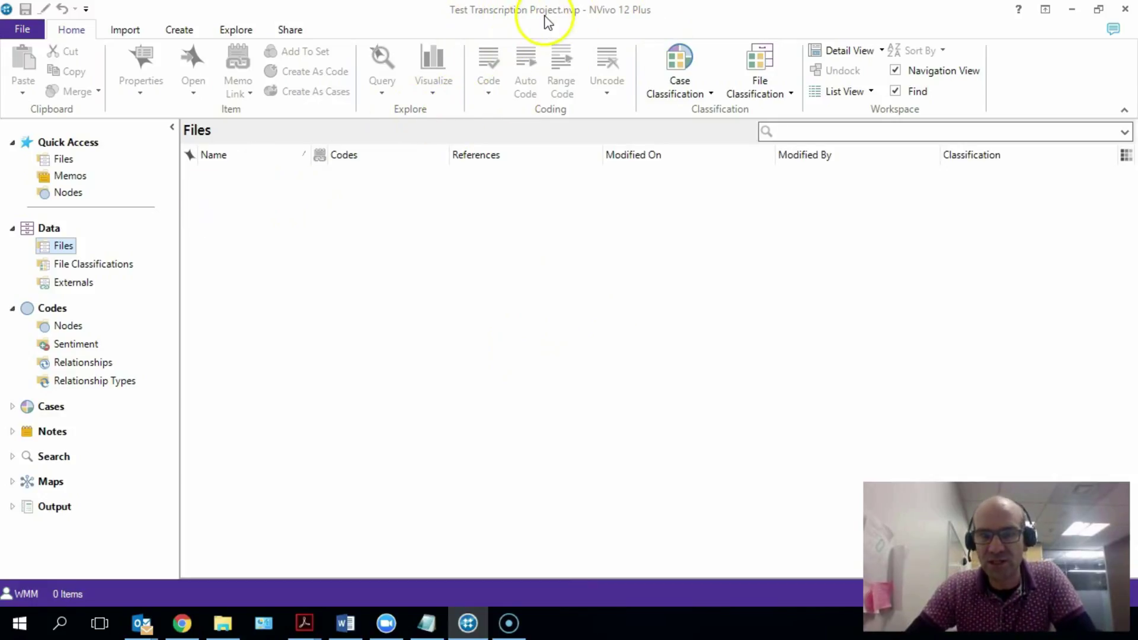
{"action": "left_click", "coordinate": [124, 30]}
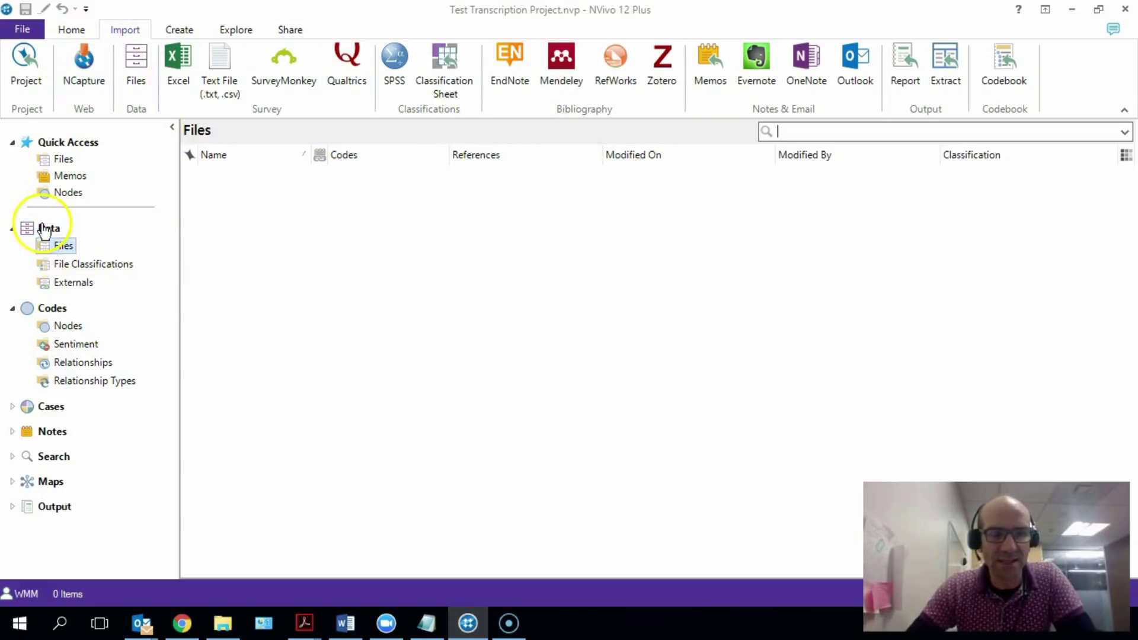
{"action": "right_click", "coordinate": [245, 257]}
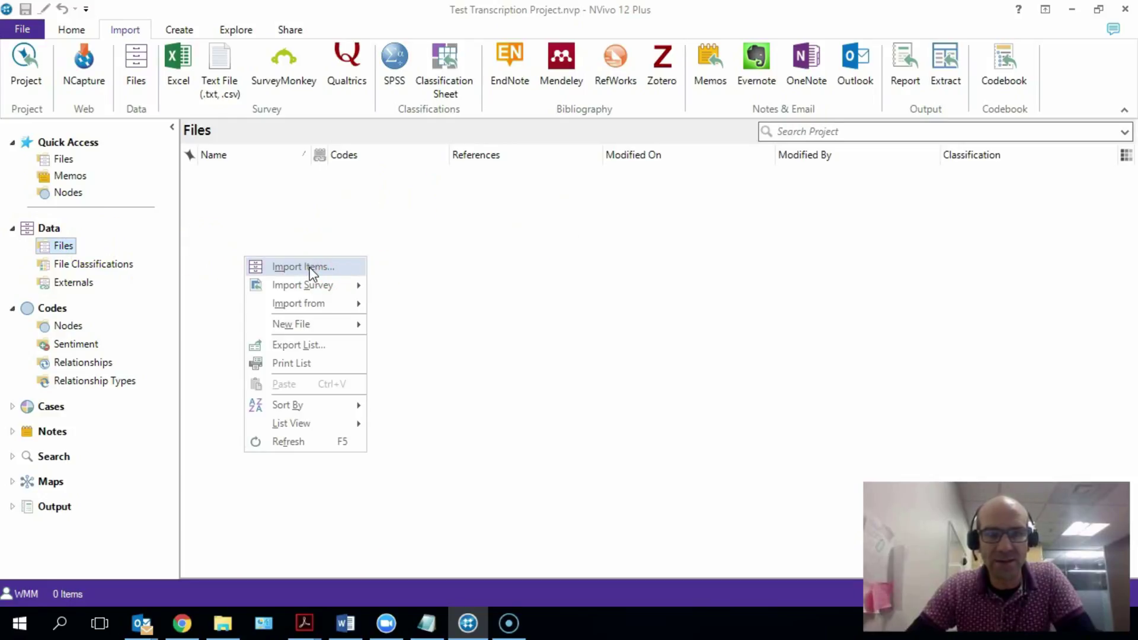
{"action": "left_click", "coordinate": [309, 268]}
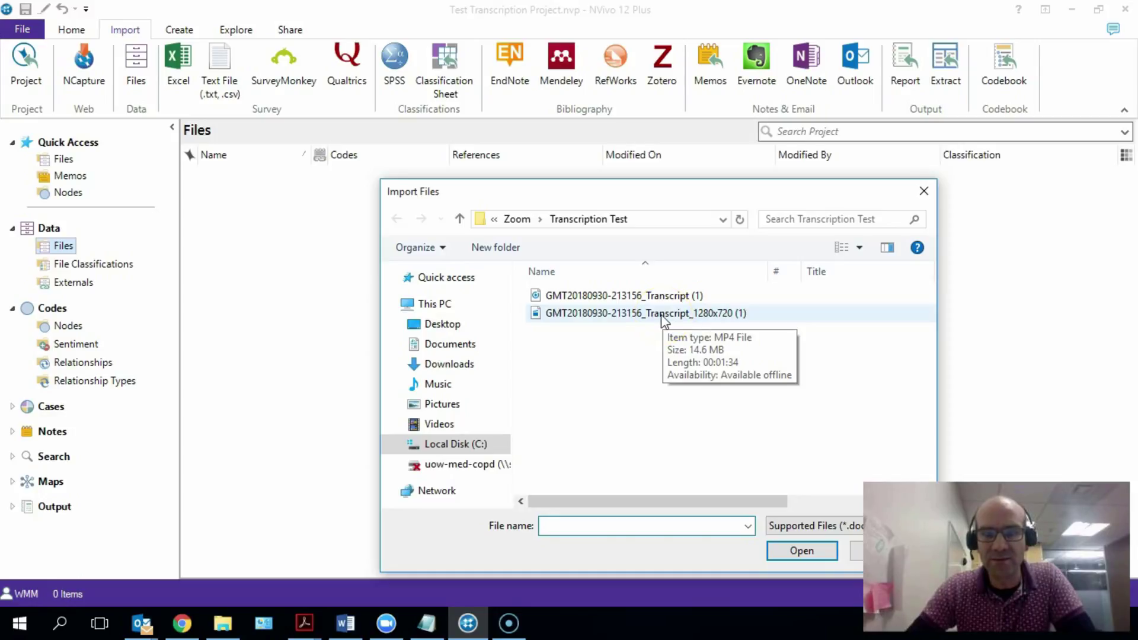
{"action": "left_click", "coordinate": [664, 321]}
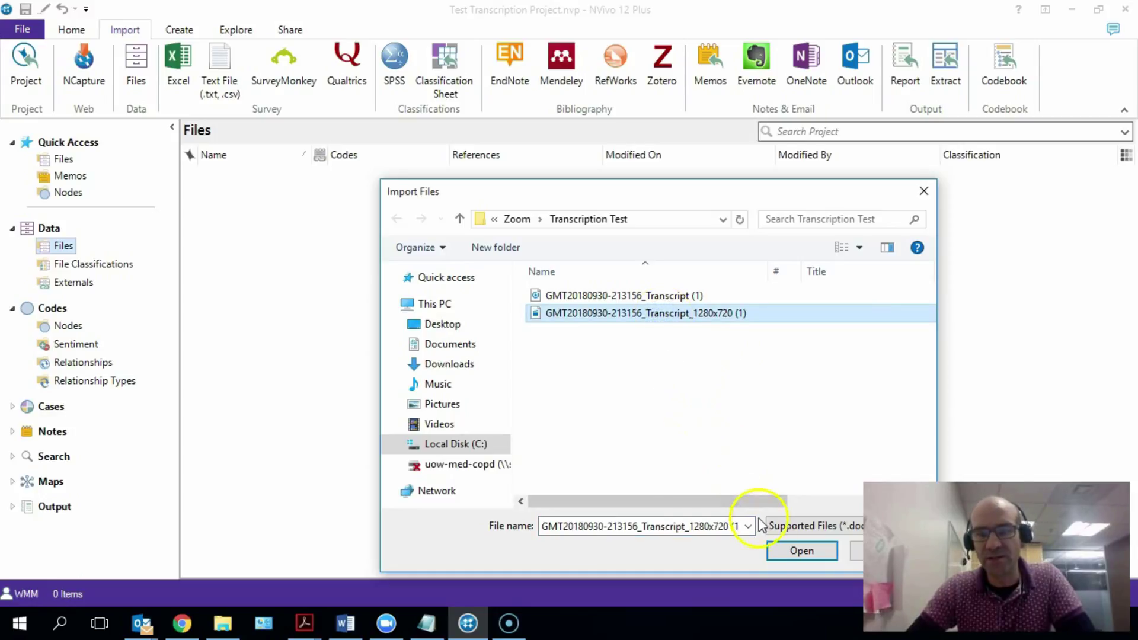
{"action": "left_click", "coordinate": [783, 555]}
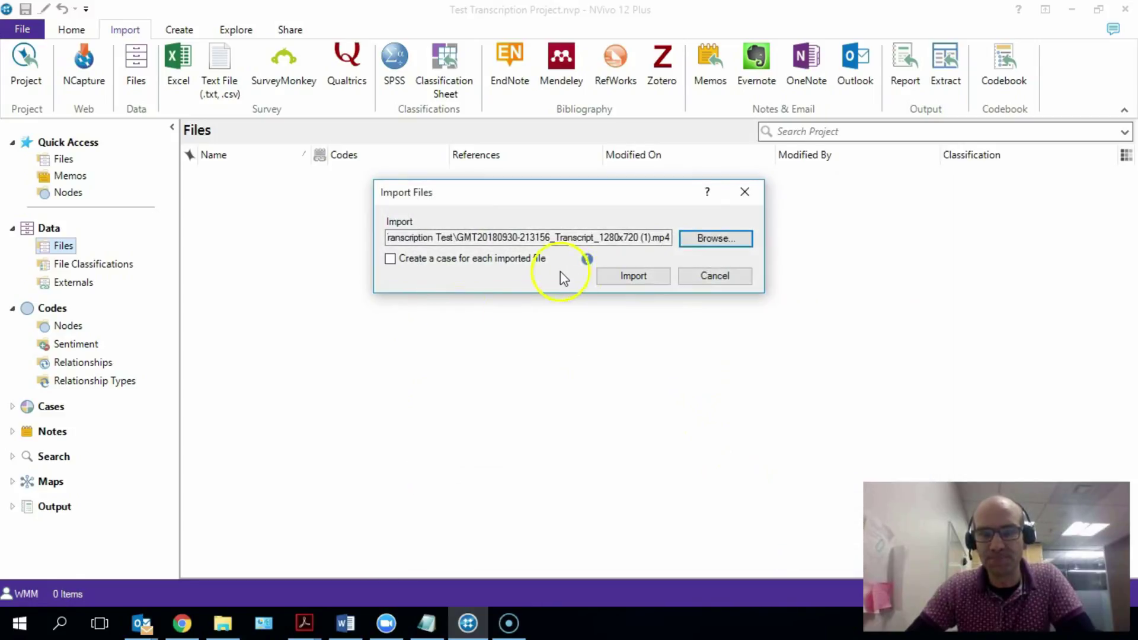
{"action": "left_click", "coordinate": [619, 273]}
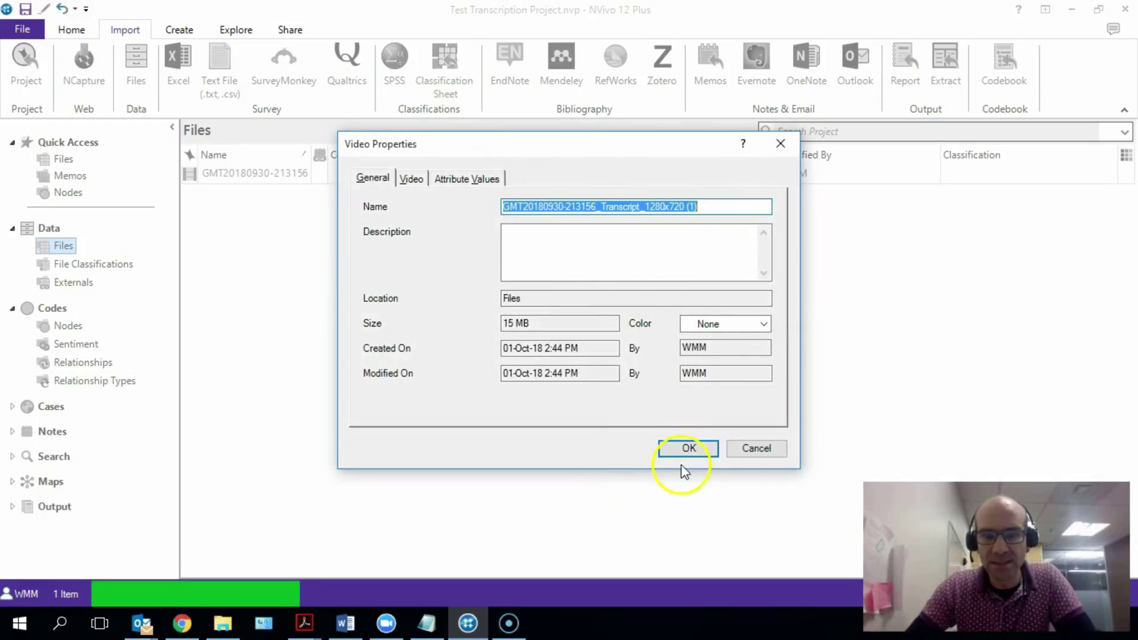
Open the imported video in NVivo, play and stop its first seconds, then bring up Notepad.
{"action": "left_click", "coordinate": [685, 451]}
{"action": "double_click", "coordinate": [237, 178]}
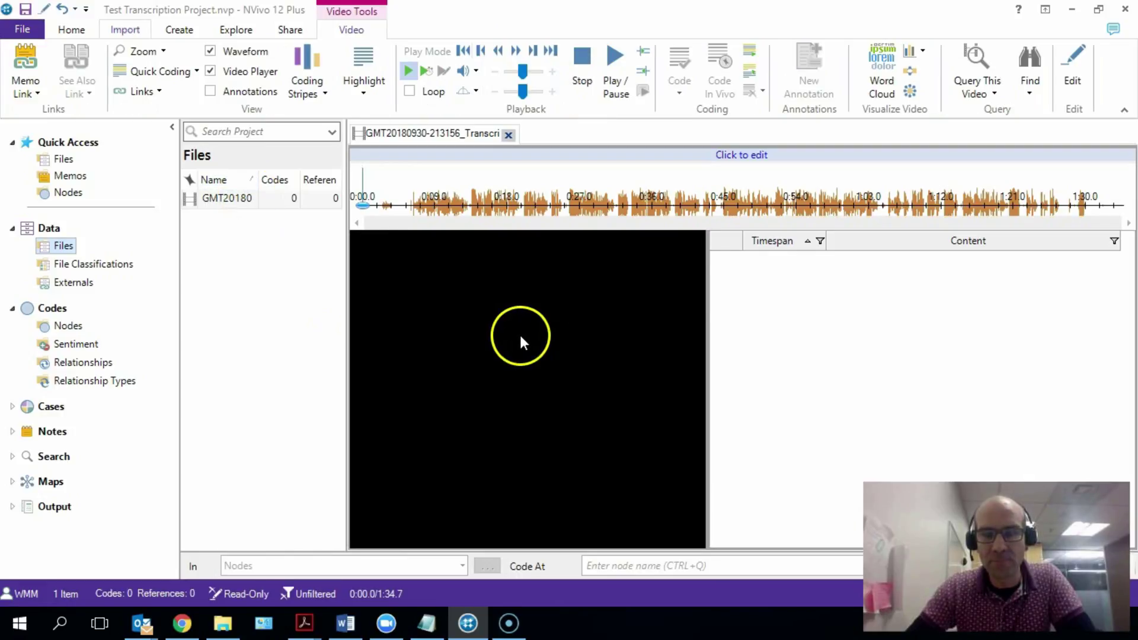
{"action": "left_click", "coordinate": [614, 58]}
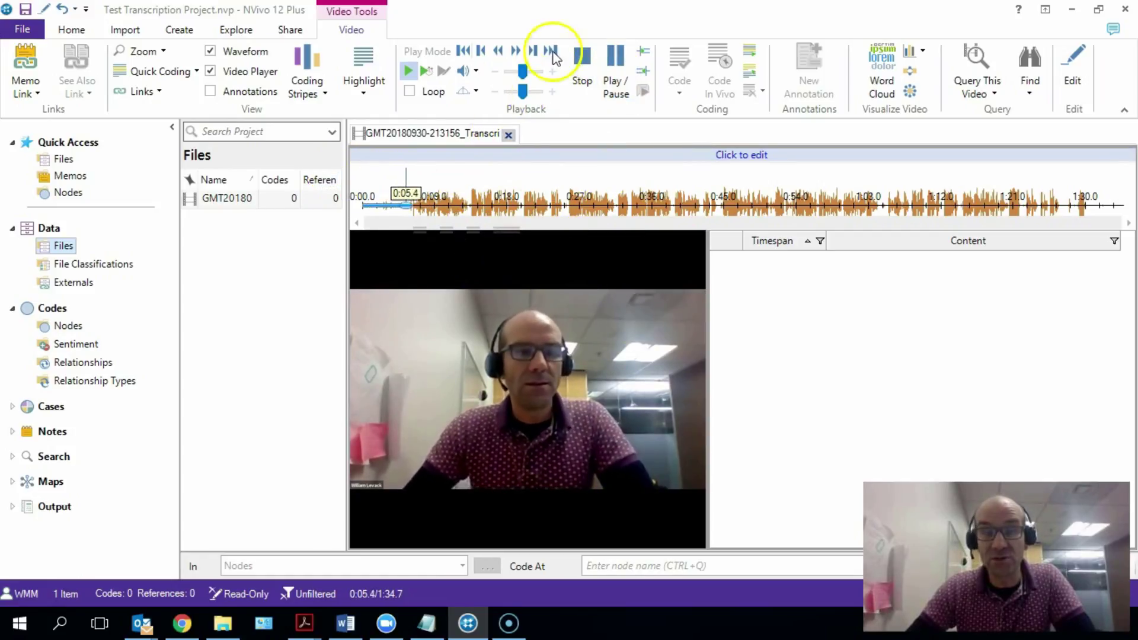
{"action": "left_click", "coordinate": [582, 58]}
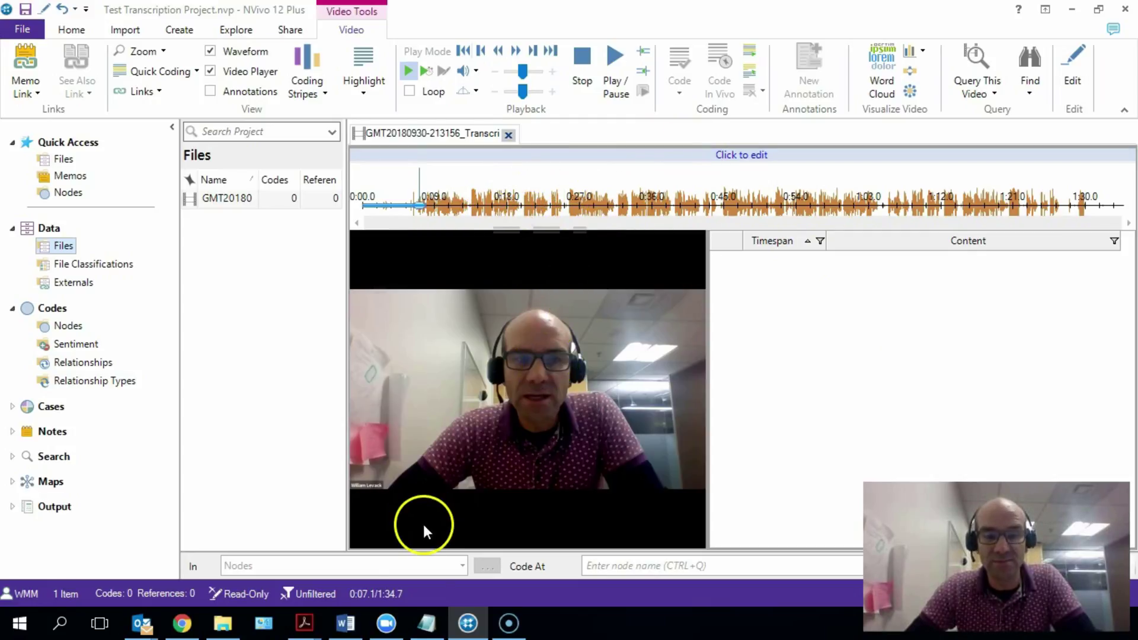
{"action": "left_click", "coordinate": [424, 623]}
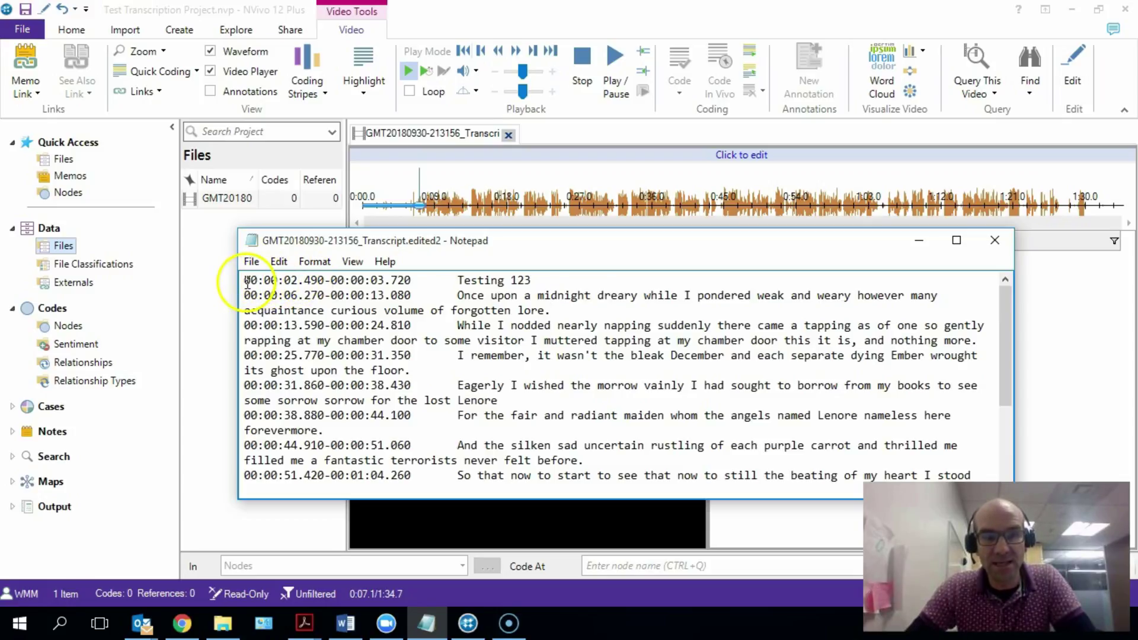
Highlight line one's start time 00:00:02.490, dash, end time and tab to explain the layout.
{"action": "left_click_drag", "start_coordinate": [243, 280], "coordinate": [512, 280]}
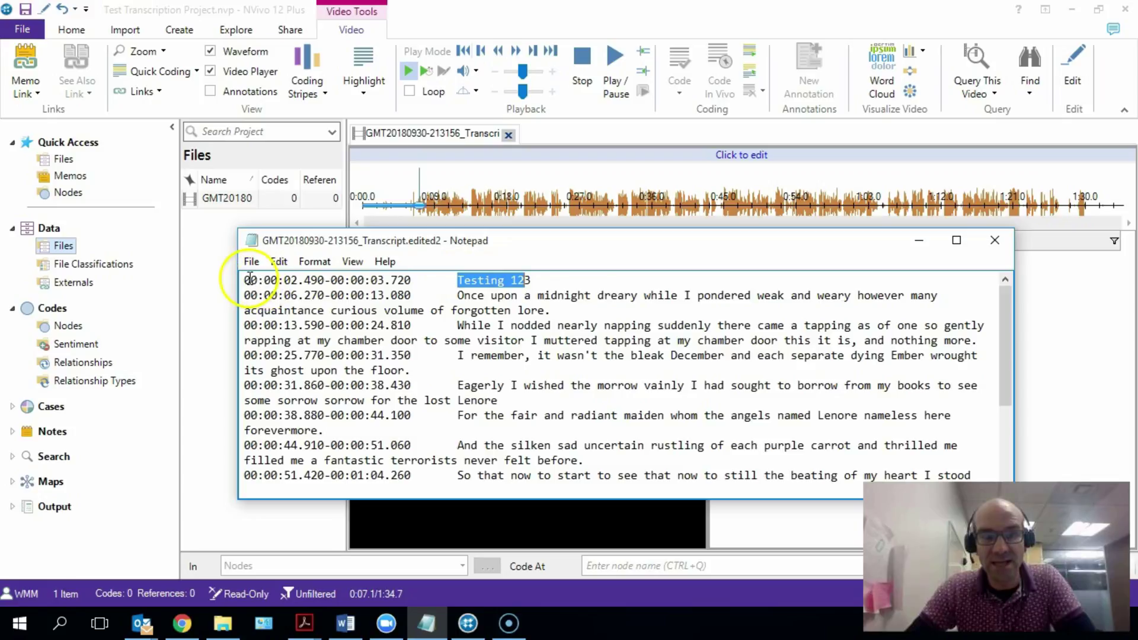
{"action": "left_click_drag", "start_coordinate": [245, 280], "coordinate": [404, 279]}
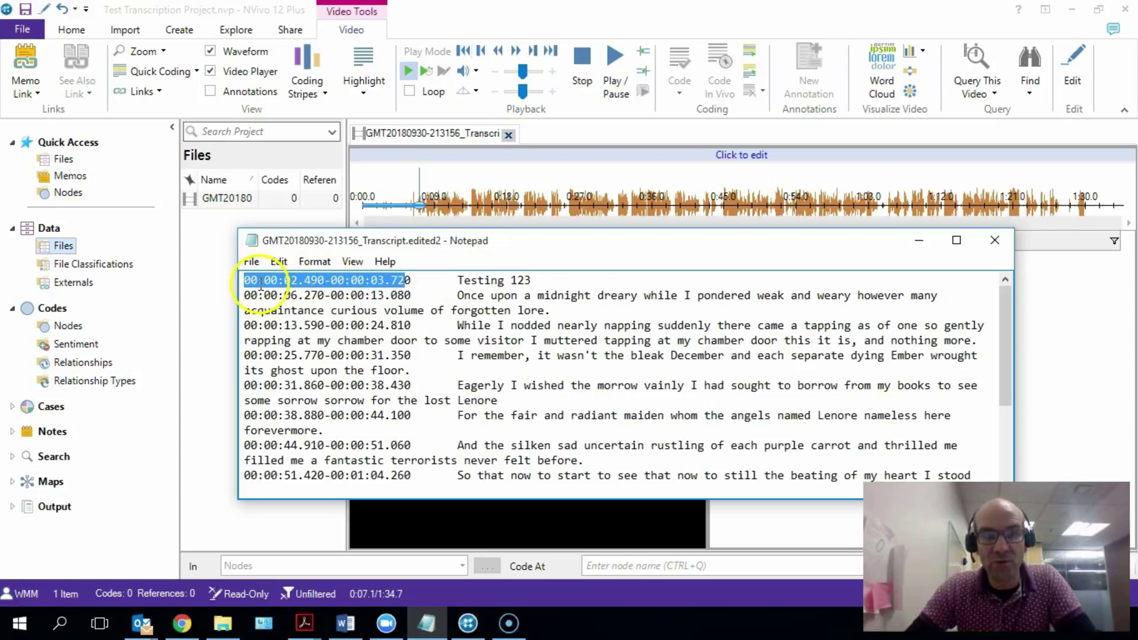
{"action": "left_click", "coordinate": [325, 279]}
{"action": "left_click_drag", "start_coordinate": [325, 280], "coordinate": [243, 279]}
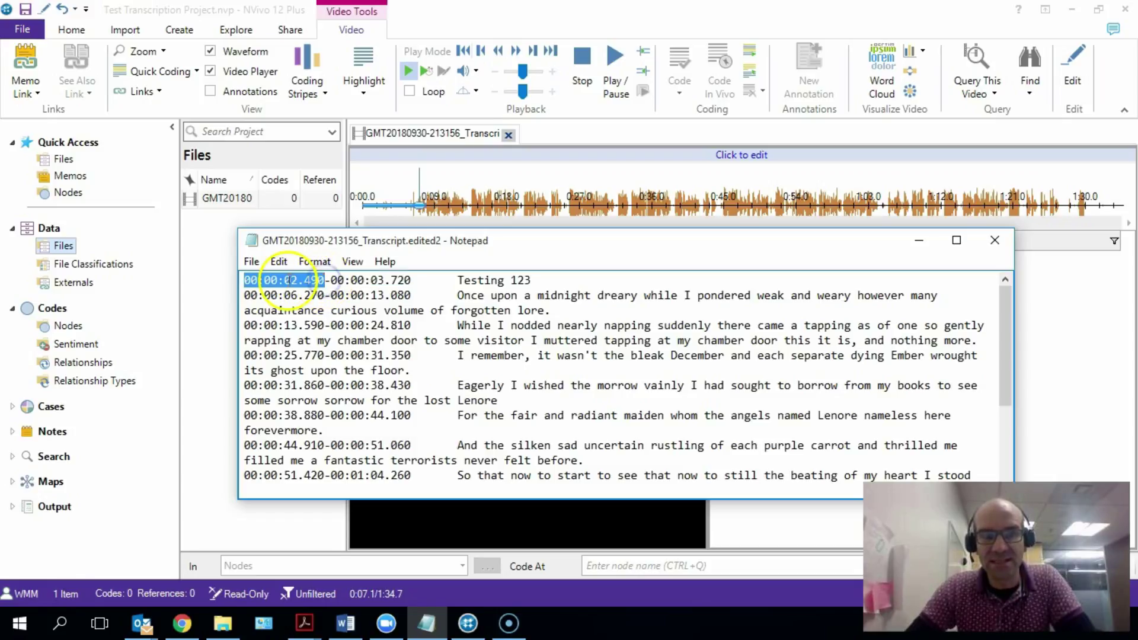
{"action": "left_click_drag", "start_coordinate": [331, 280], "coordinate": [533, 279]}
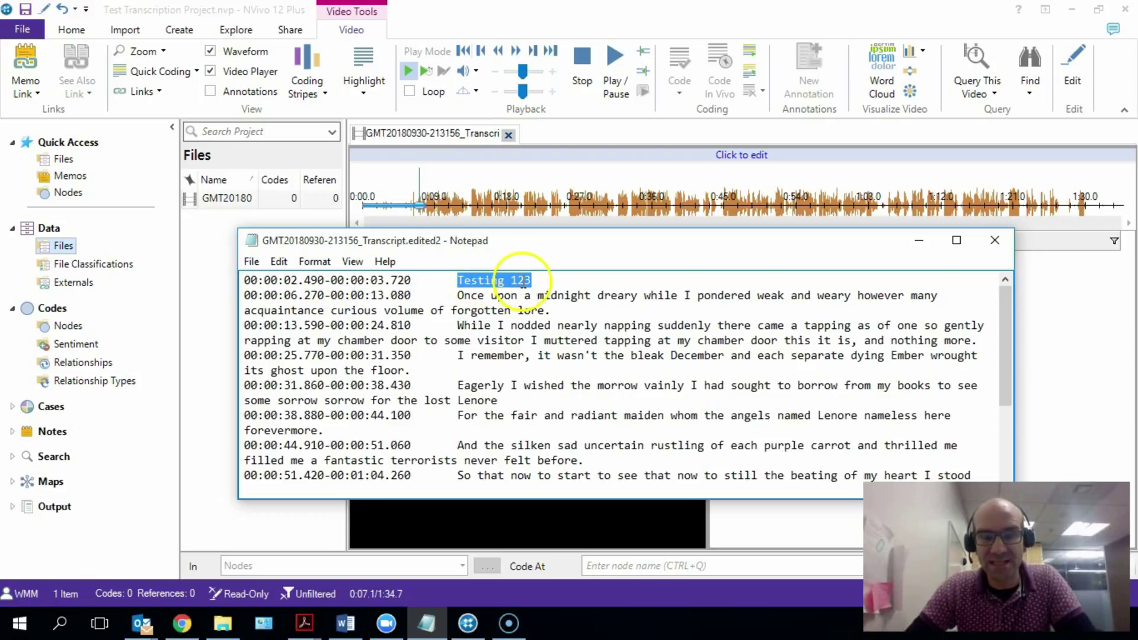
{"action": "mouse_move", "coordinate": [331, 280]}
{"action": "left_mouse_down"}
{"action": "mouse_move", "coordinate": [325, 296]}
{"action": "mouse_move", "coordinate": [324, 280]}
{"action": "left_mouse_up"}
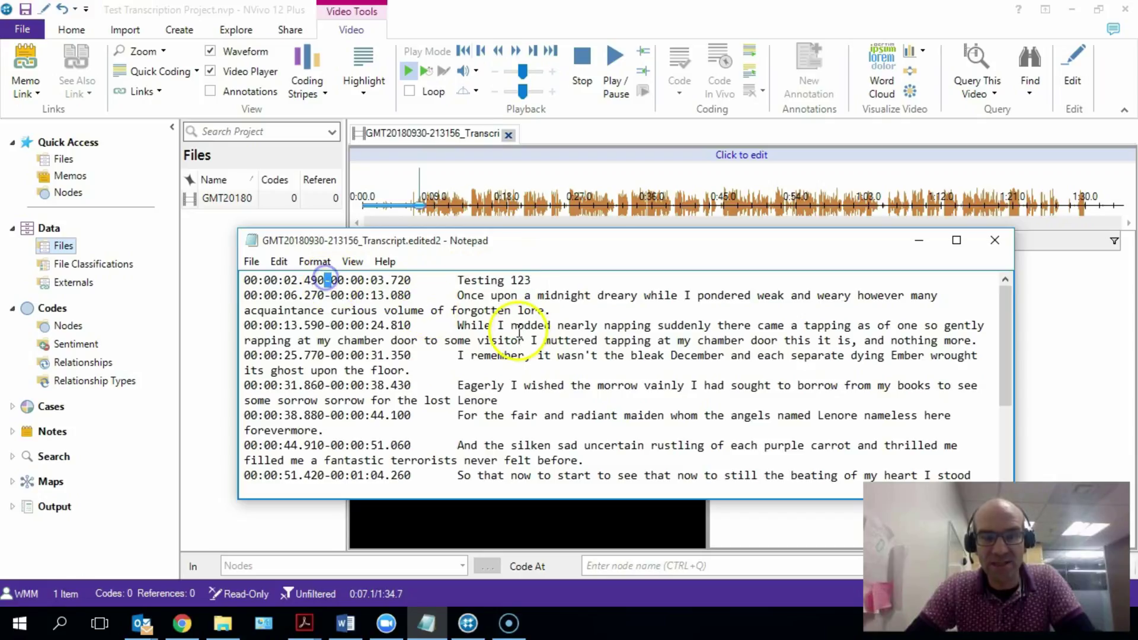
{"action": "left_click_drag", "start_coordinate": [457, 280], "coordinate": [427, 280]}
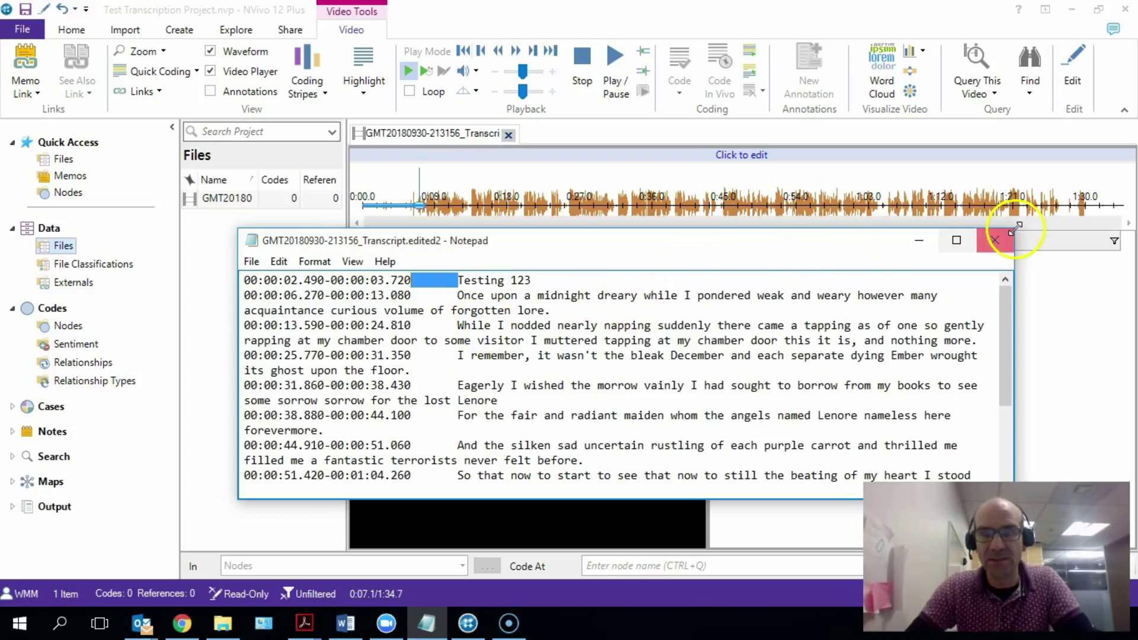
Minimize Notepad and select the VTT transcript in the Transcription Test folder.
{"action": "left_click", "coordinate": [918, 240]}
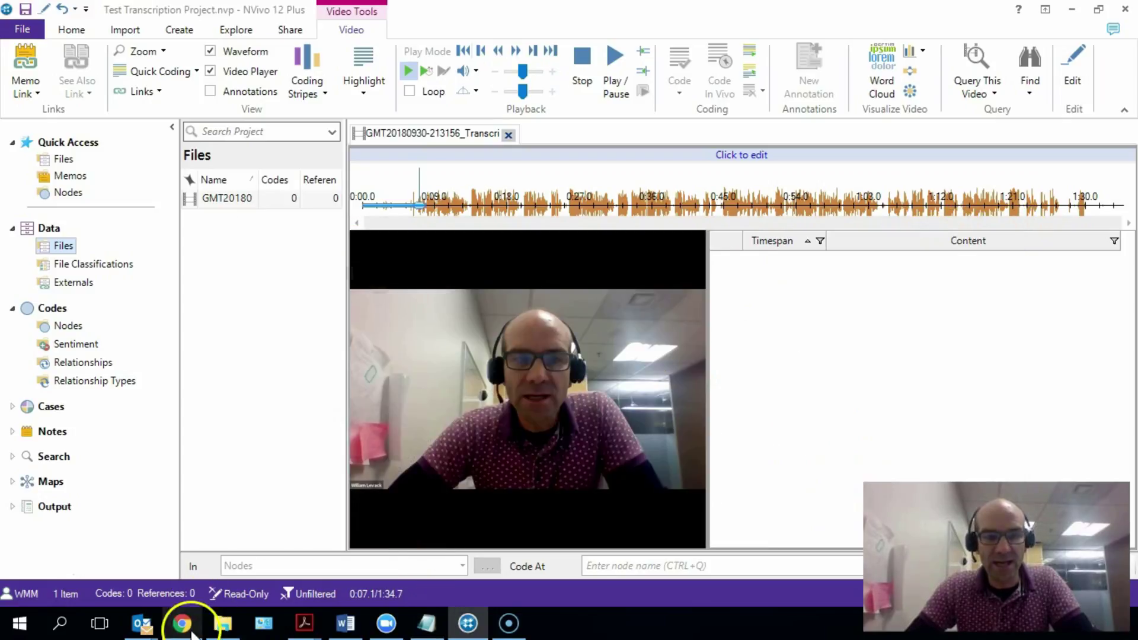
{"action": "left_click", "coordinate": [222, 623]}
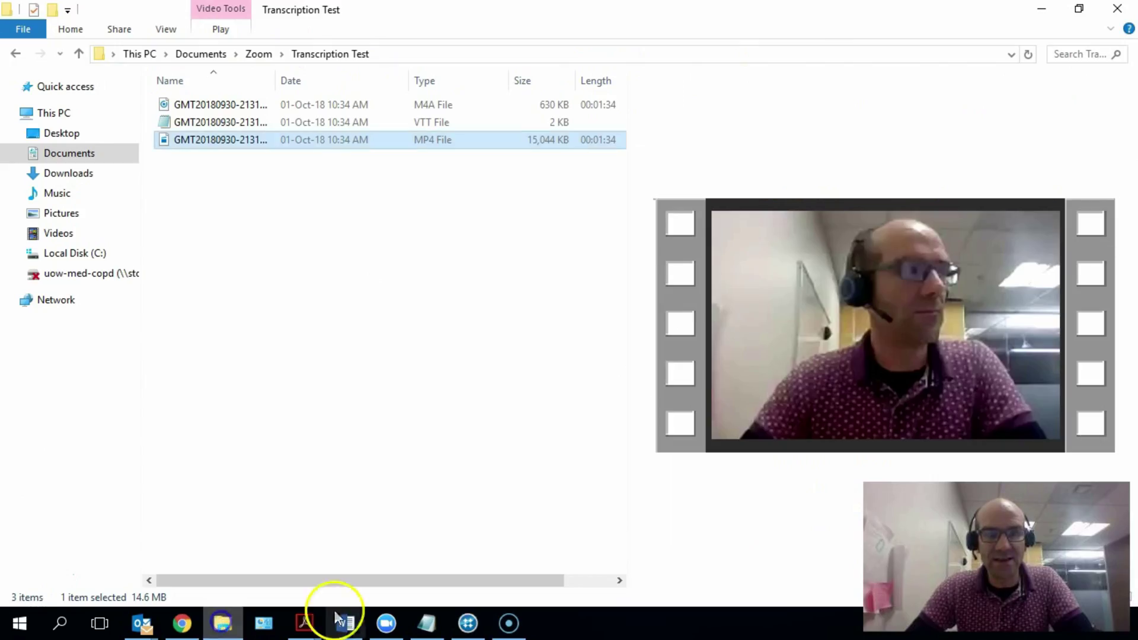
{"action": "left_click", "coordinate": [224, 123]}
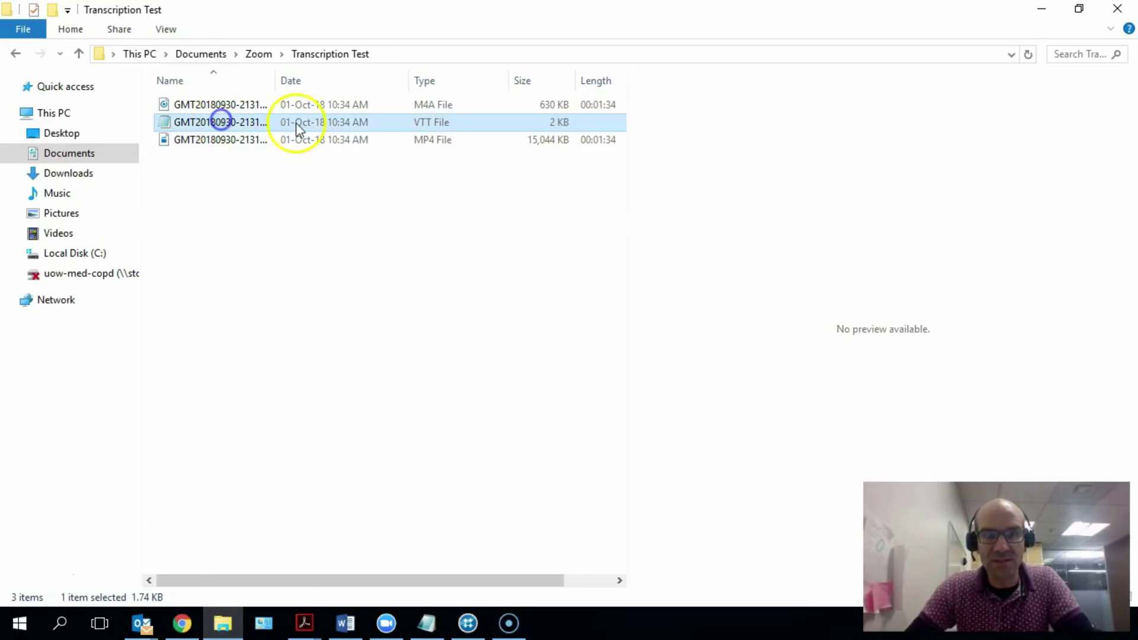
Open the VTT transcript with Word 2016 from the full app list.
{"action": "right_click", "coordinate": [225, 128]}
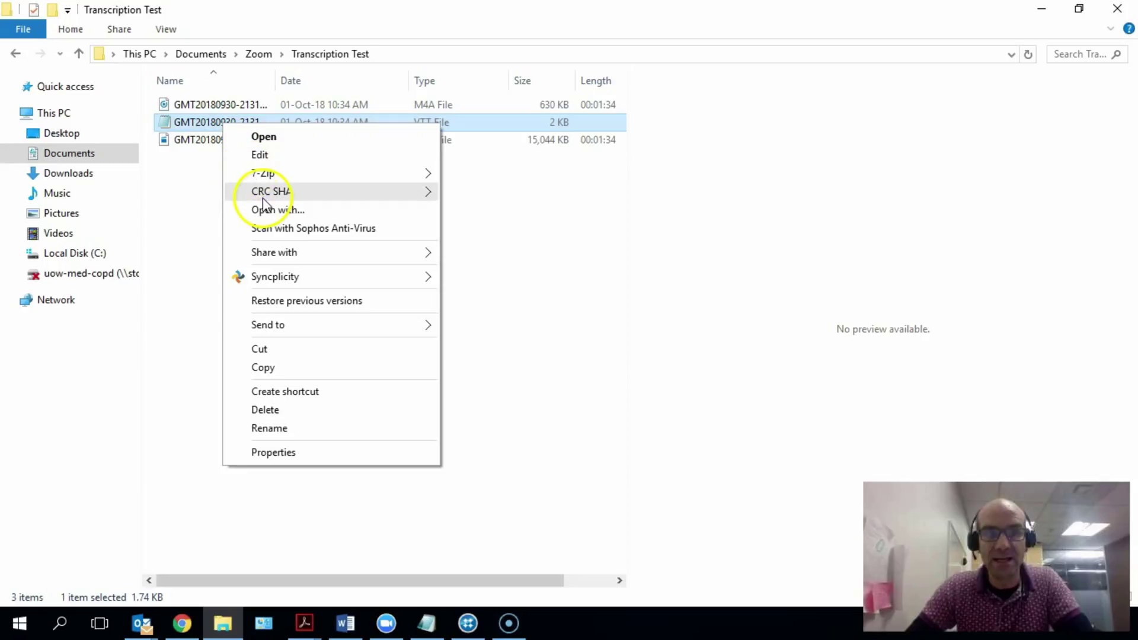
{"action": "left_click", "coordinate": [277, 211]}
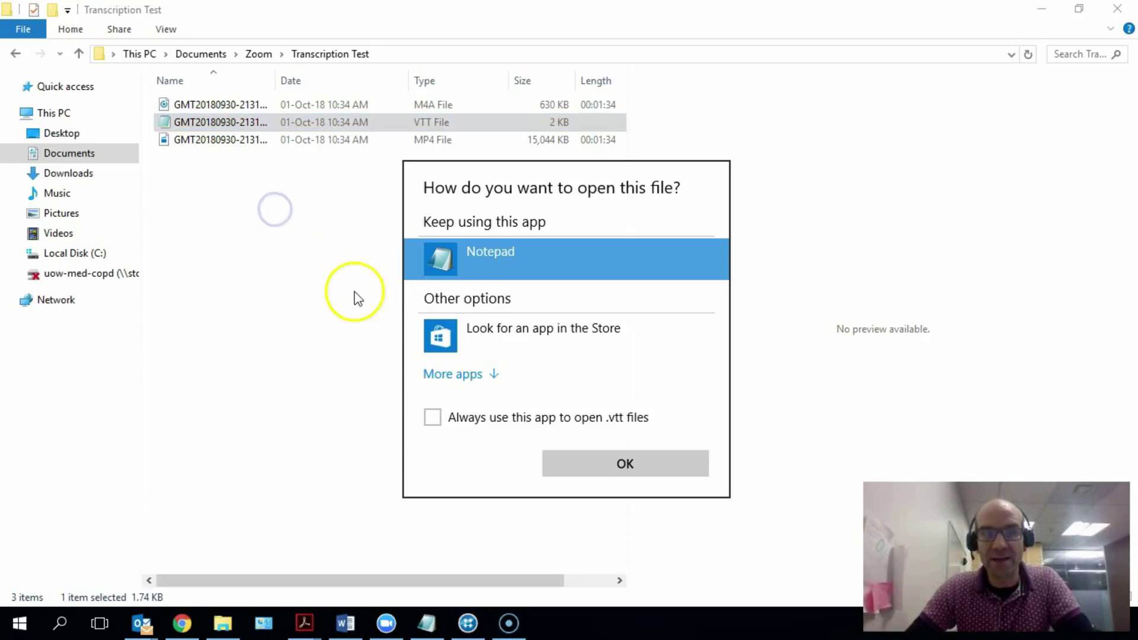
{"action": "left_click", "coordinate": [492, 380]}
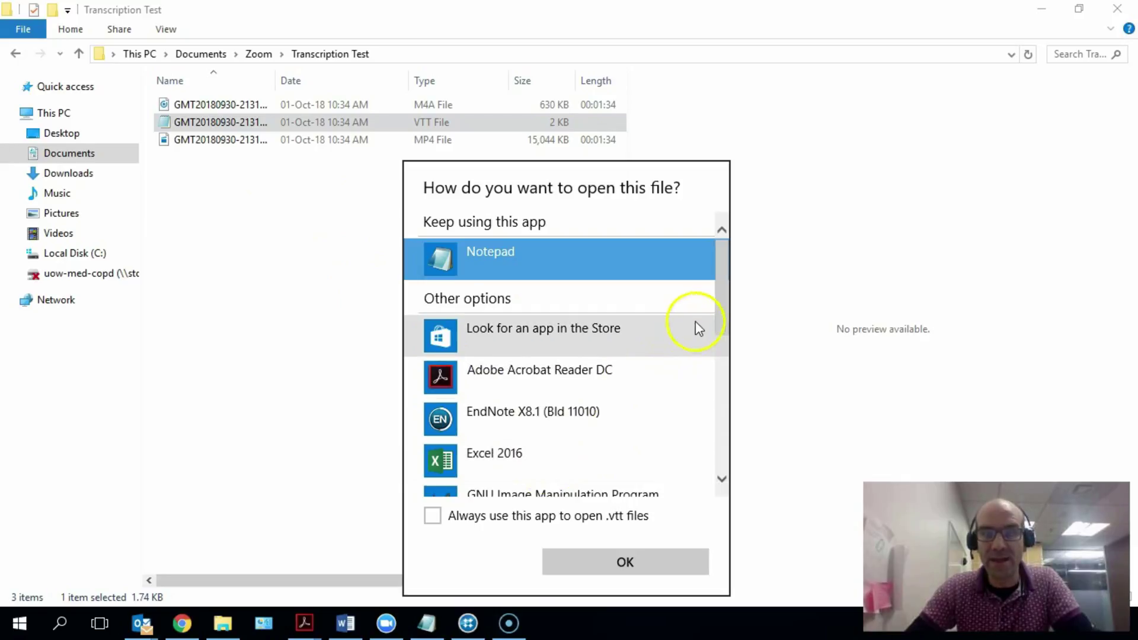
{"action": "left_click_drag", "start_coordinate": [721, 310], "coordinate": [725, 437]}
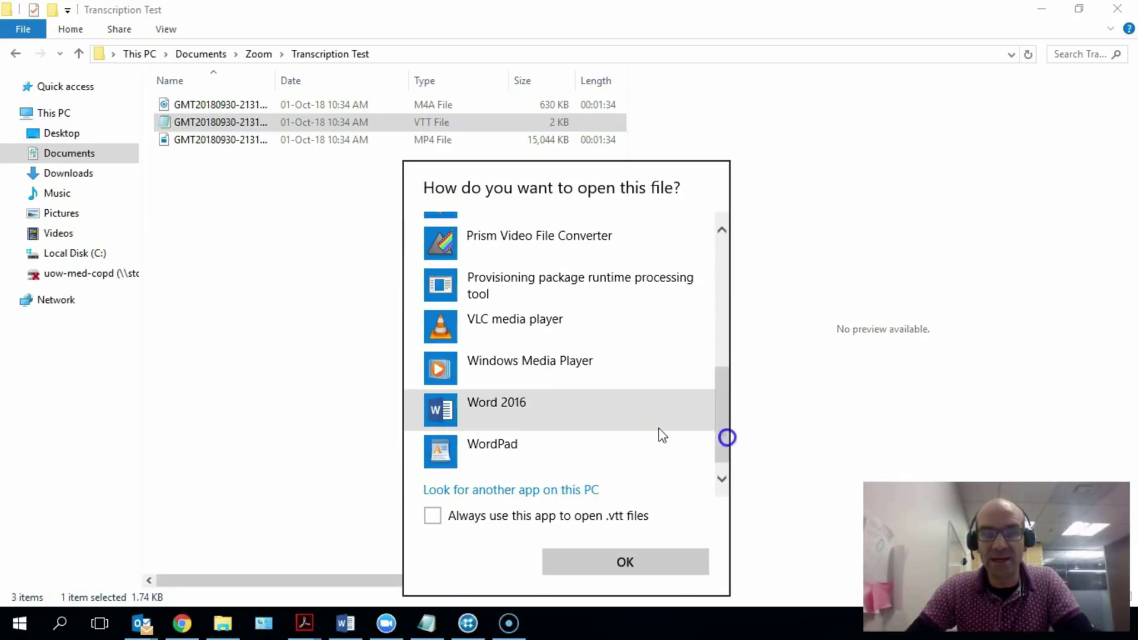
{"action": "left_click", "coordinate": [507, 408]}
{"action": "left_click", "coordinate": [619, 561]}
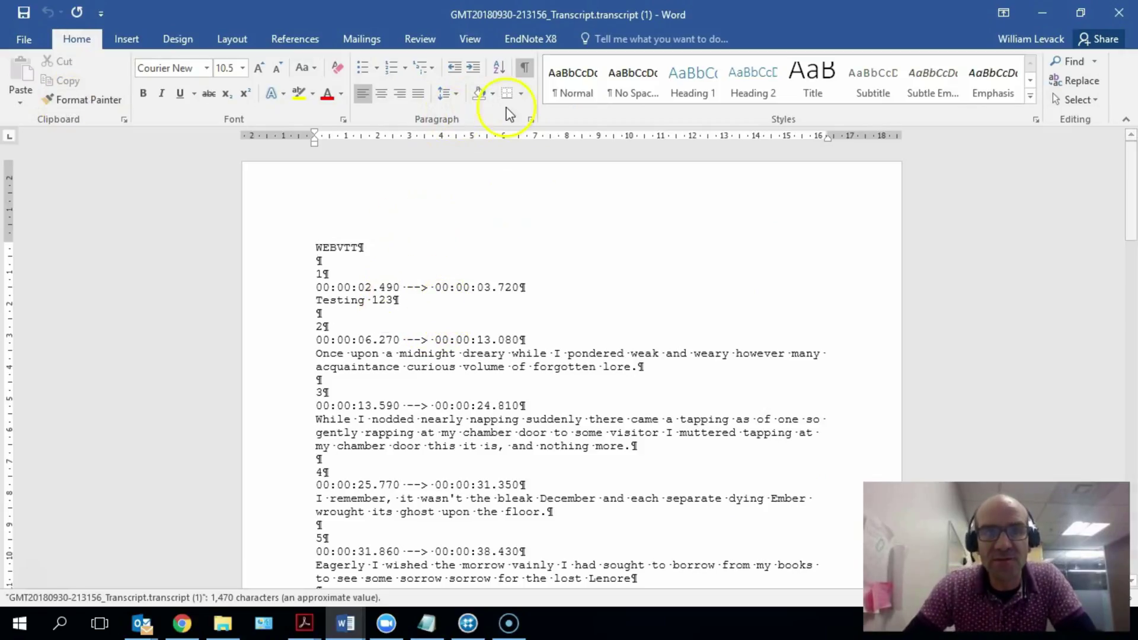
{"action": "left_click", "coordinate": [524, 68]}
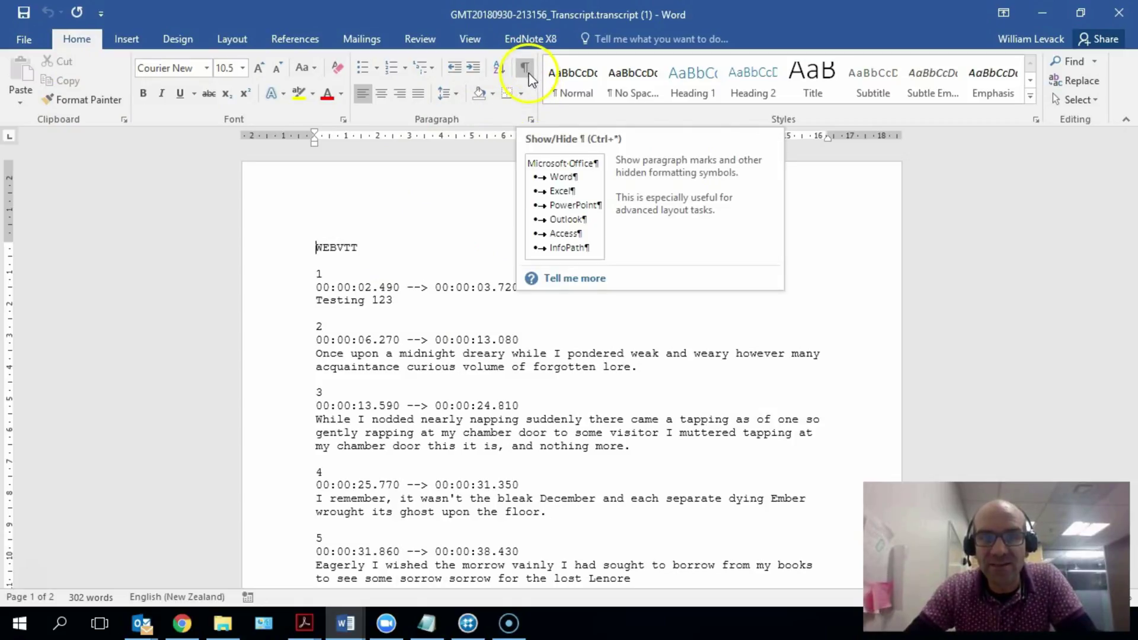
{"action": "left_click", "coordinate": [526, 69]}
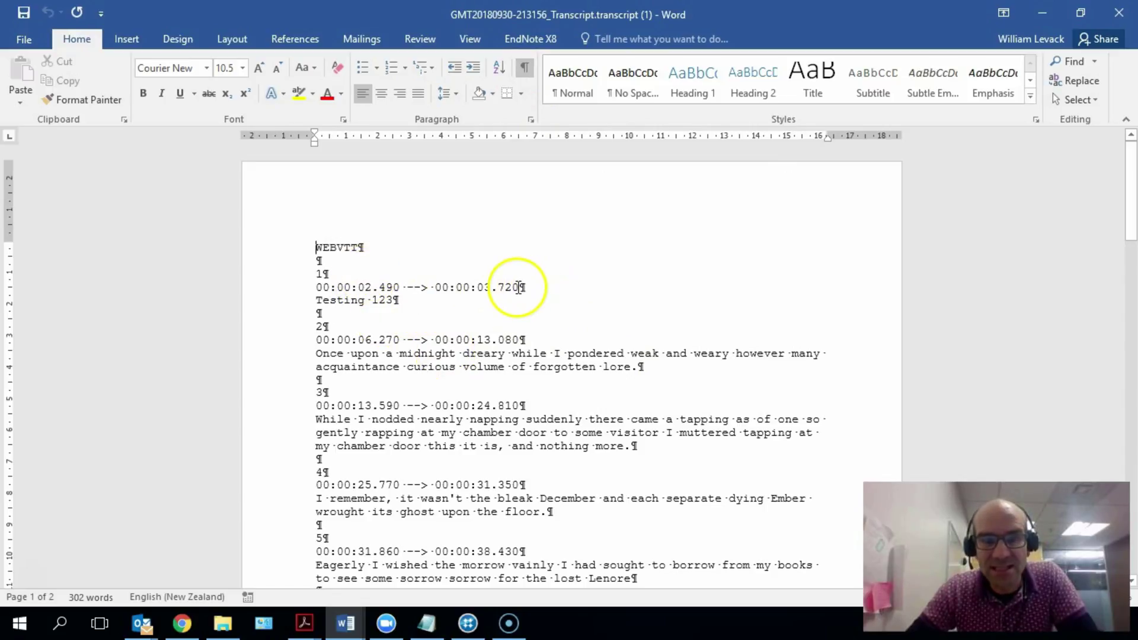
{"action": "left_click_drag", "start_coordinate": [519, 287], "coordinate": [320, 291]}
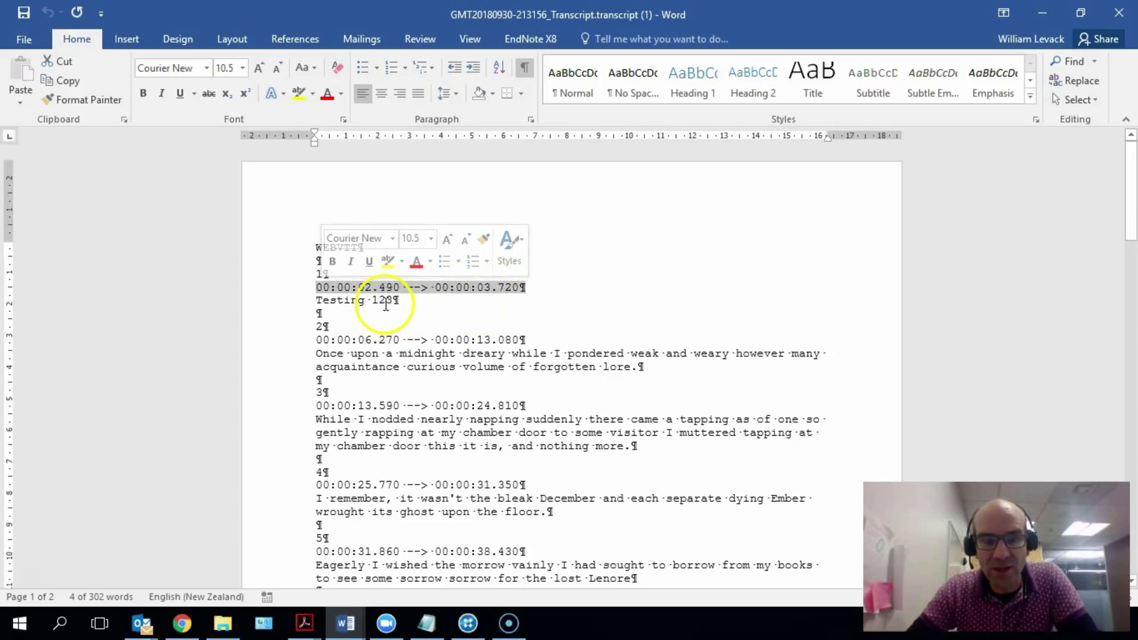
{"action": "left_click_drag", "start_coordinate": [381, 304], "coordinate": [335, 304]}
{"action": "left_click", "coordinate": [420, 300]}
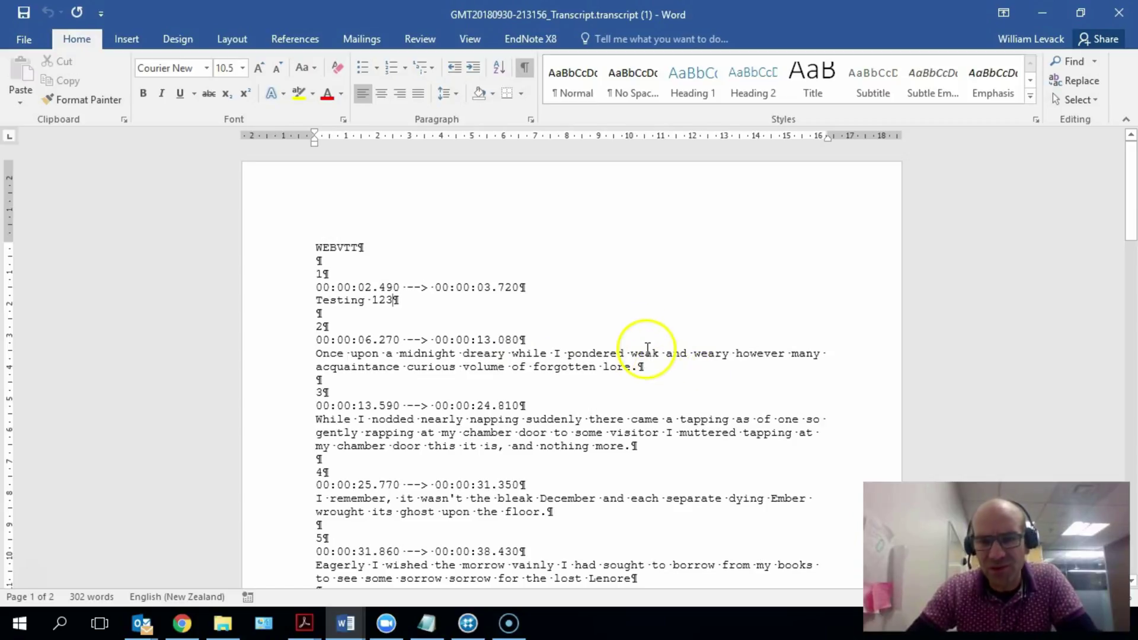
{"action": "key", "text": "ctrl+z"}
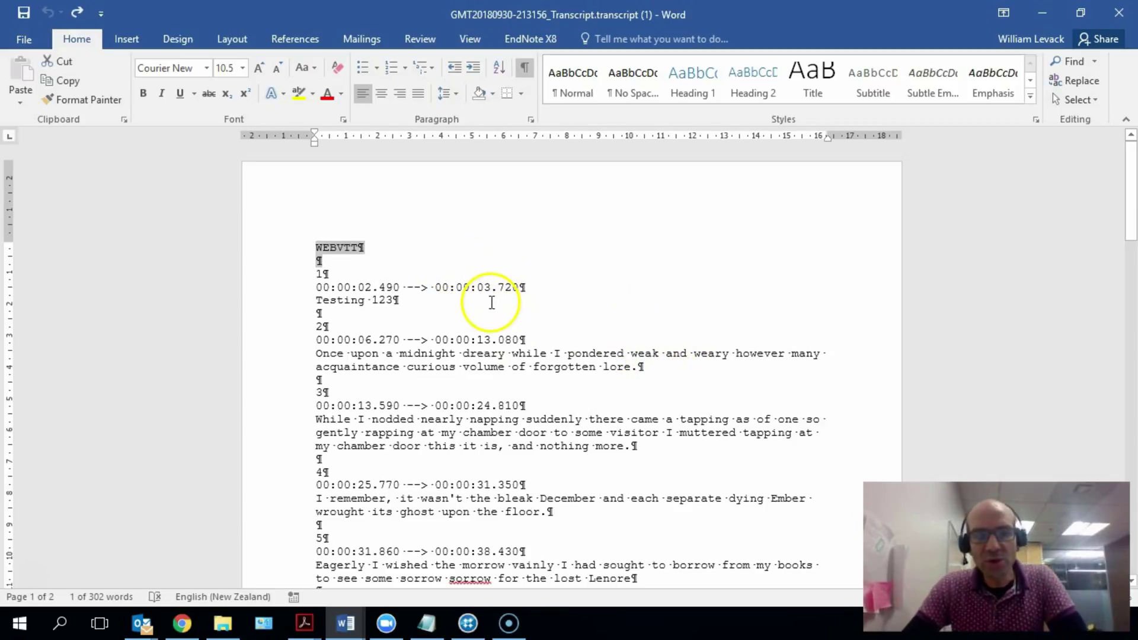
{"action": "left_click", "coordinate": [492, 302]}
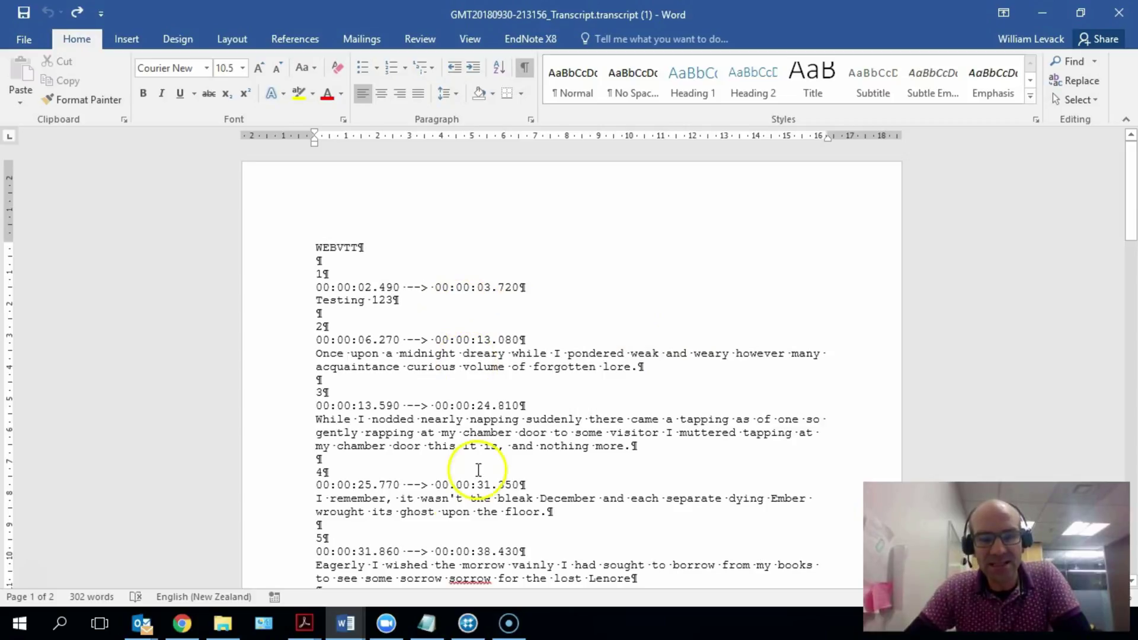
{"action": "left_click", "coordinate": [427, 623]}
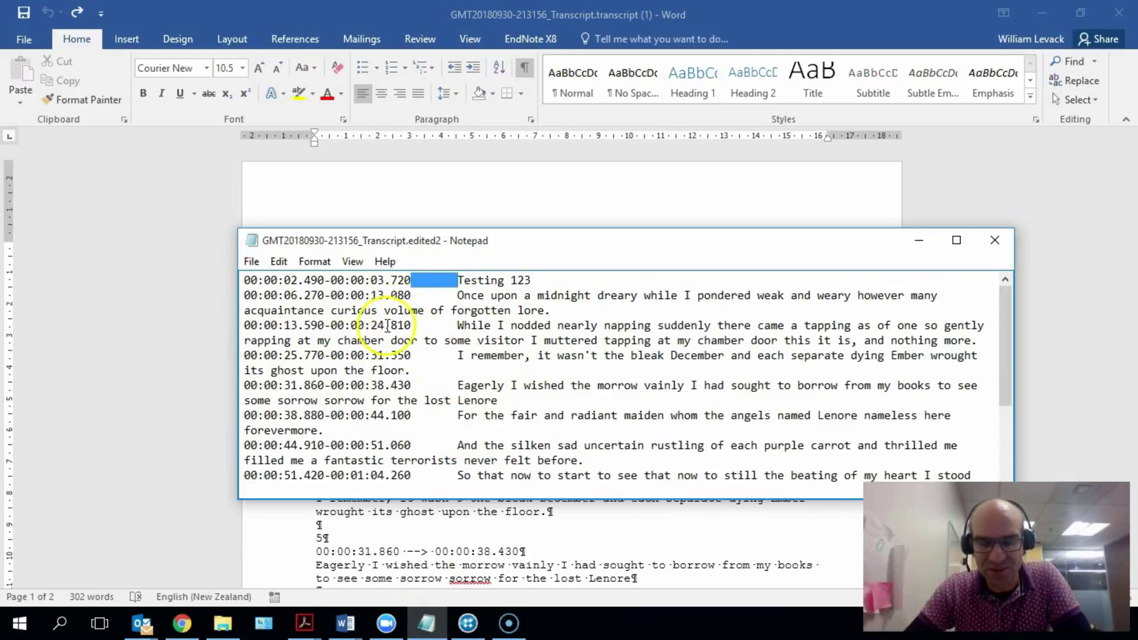
{"action": "left_click", "coordinate": [468, 520]}
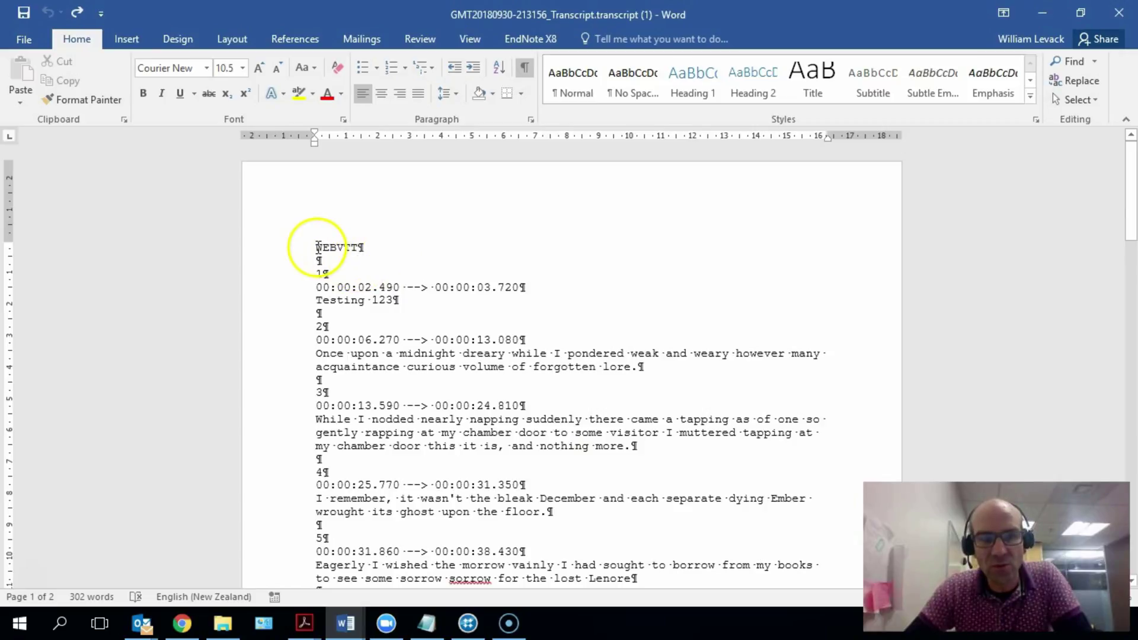
Delete the WEBVTT header line and the blank line beneath it.
{"action": "mouse_move", "coordinate": [317, 245]}
{"action": "left_mouse_down"}
{"action": "mouse_move", "coordinate": [358, 246]}
{"action": "mouse_move", "coordinate": [330, 260]}
{"action": "left_mouse_up"}
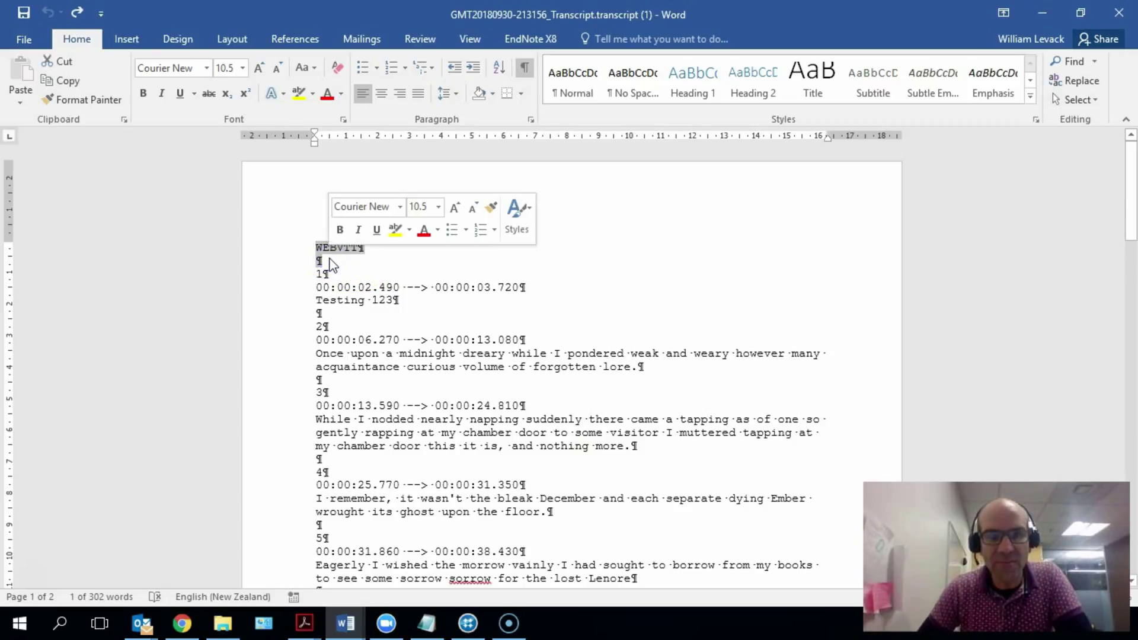
{"action": "key", "text": "Delete"}
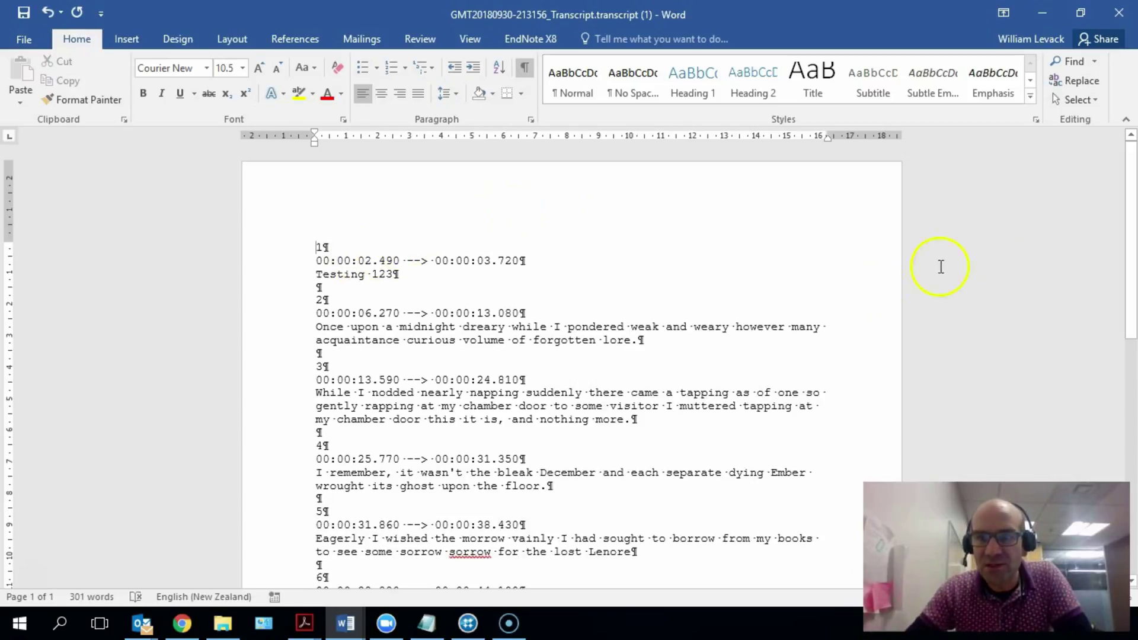
{"action": "left_click_drag", "start_coordinate": [1130, 216], "coordinate": [1130, 449]}
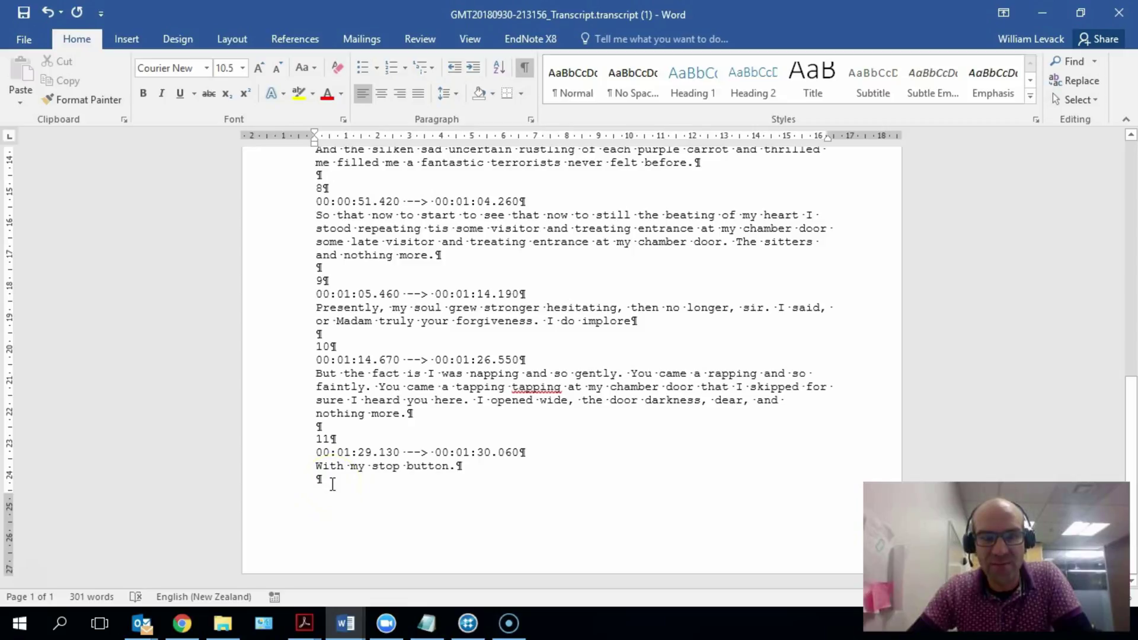
{"action": "left_click_drag", "start_coordinate": [1130, 394], "coordinate": [1130, 136]}
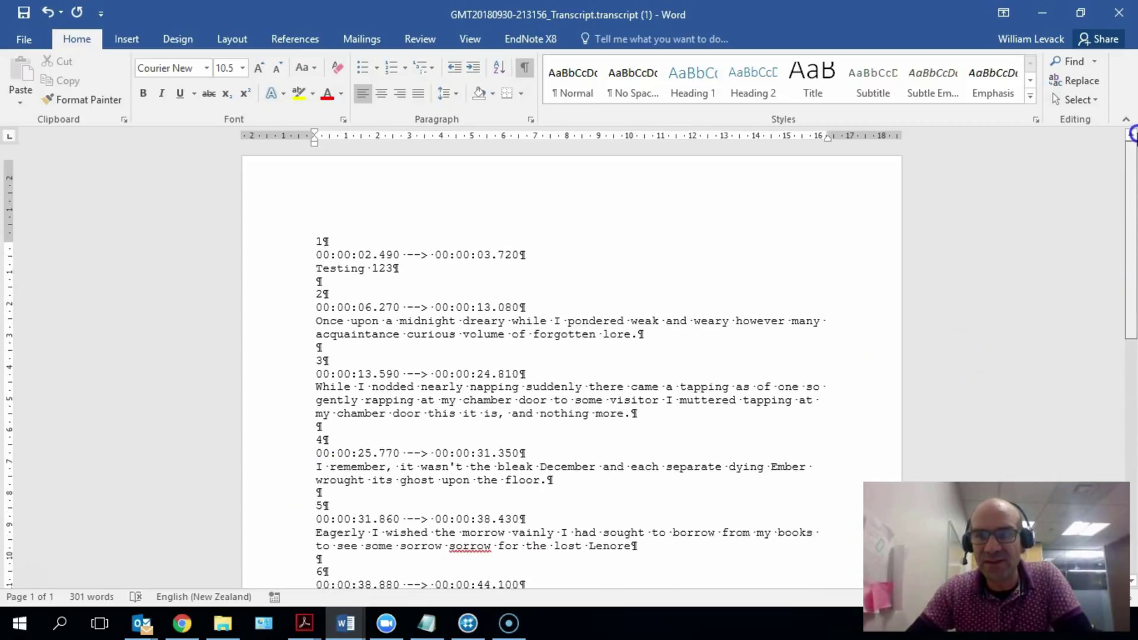
Check the cue numbers and blank lines, then select the whole transcript.
{"action": "left_click", "coordinate": [317, 249]}
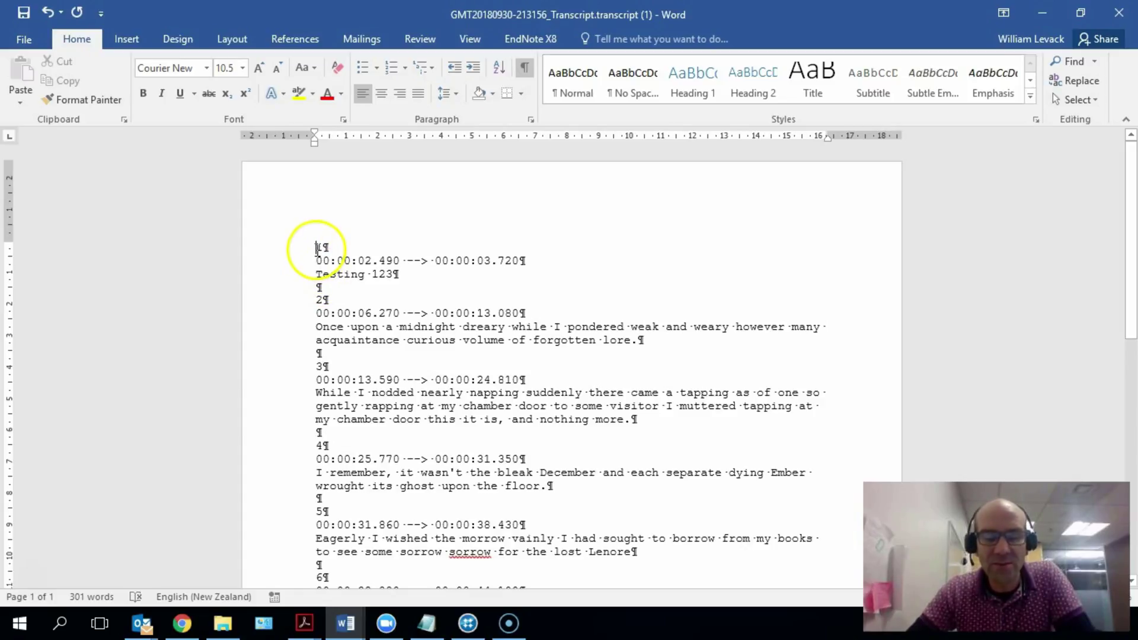
{"action": "left_click", "coordinate": [316, 247]}
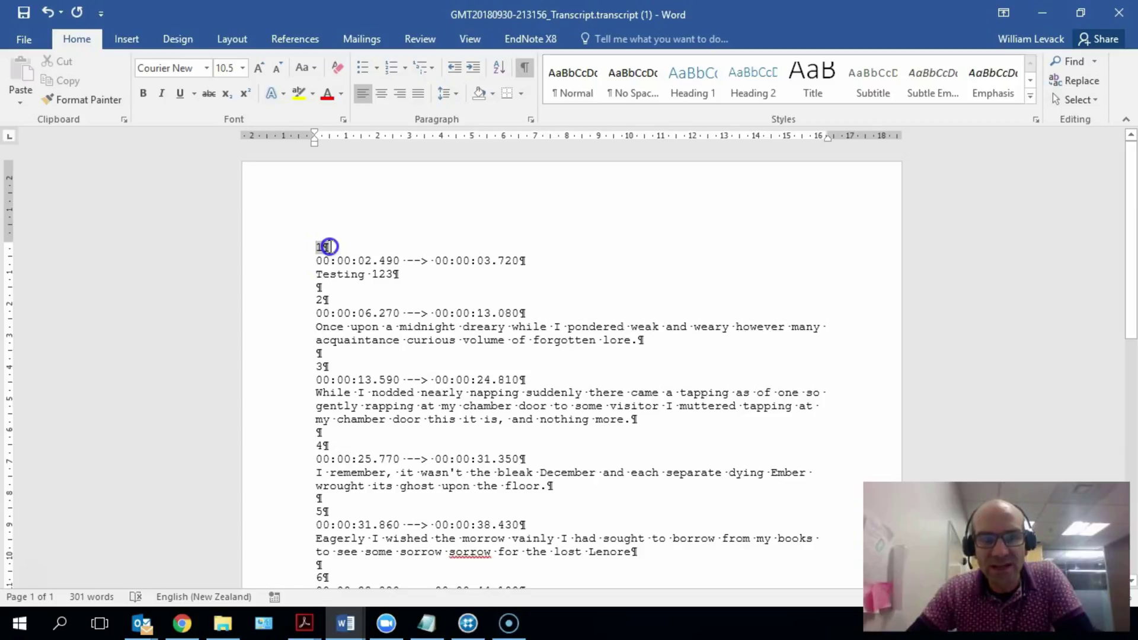
{"action": "left_click", "coordinate": [315, 302]}
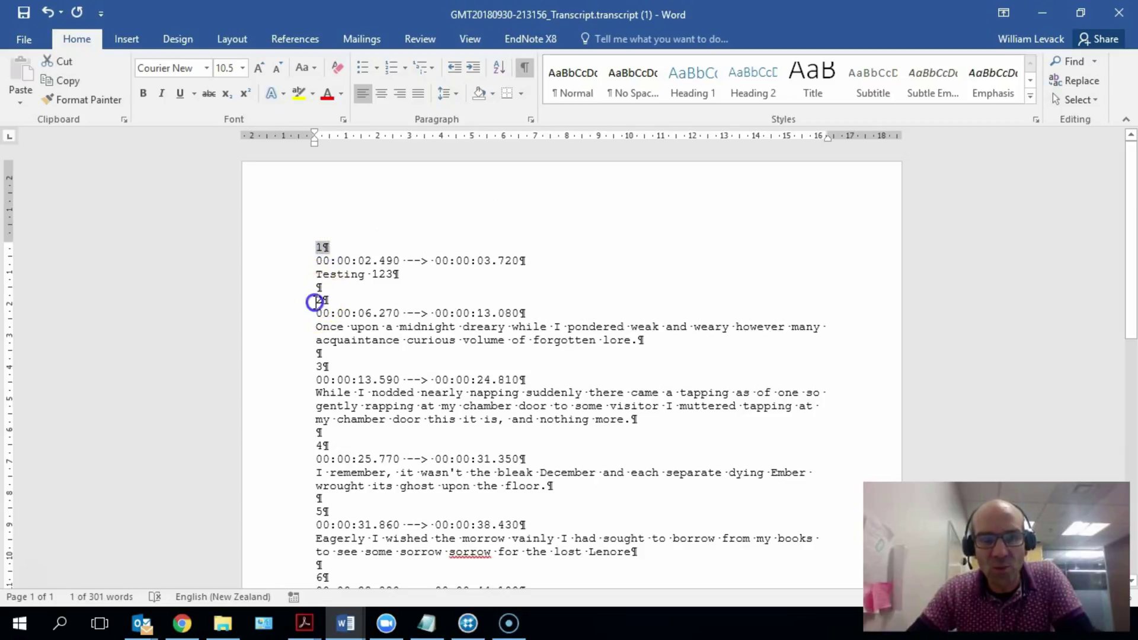
{"action": "double_click", "coordinate": [322, 366]}
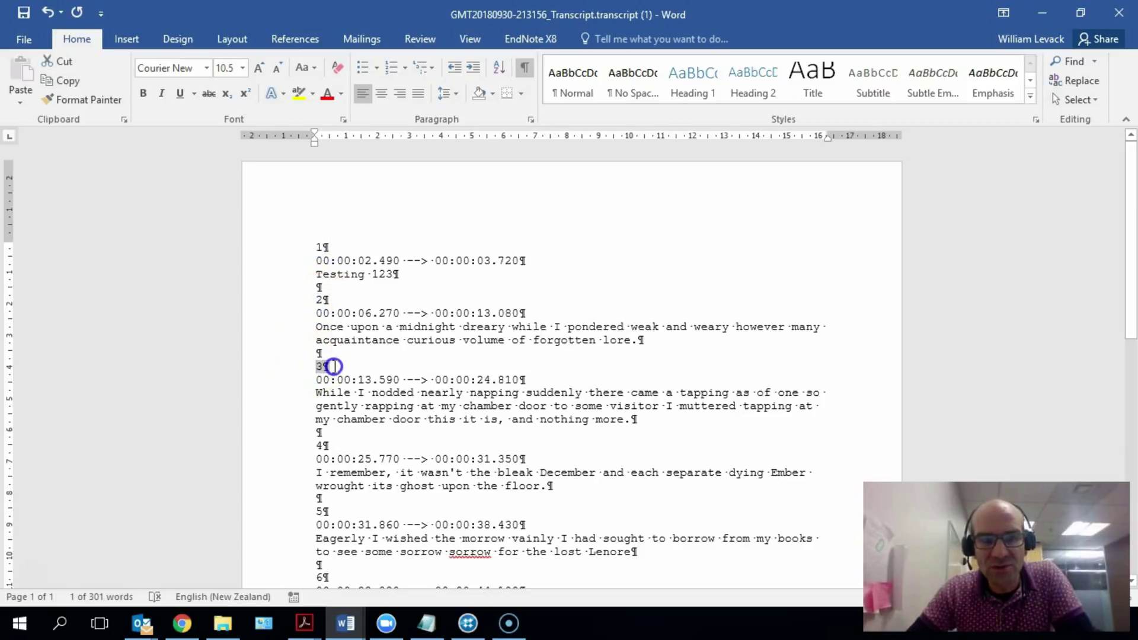
{"action": "double_click", "coordinate": [319, 287]}
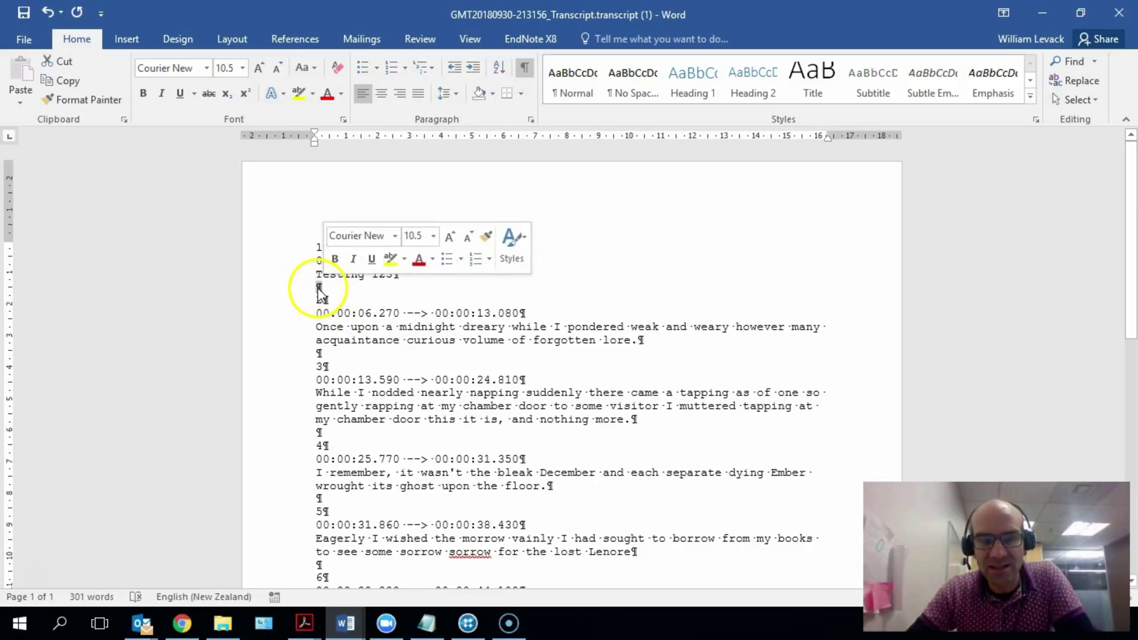
{"action": "left_click", "coordinate": [322, 287]}
{"action": "double_click", "coordinate": [322, 288]}
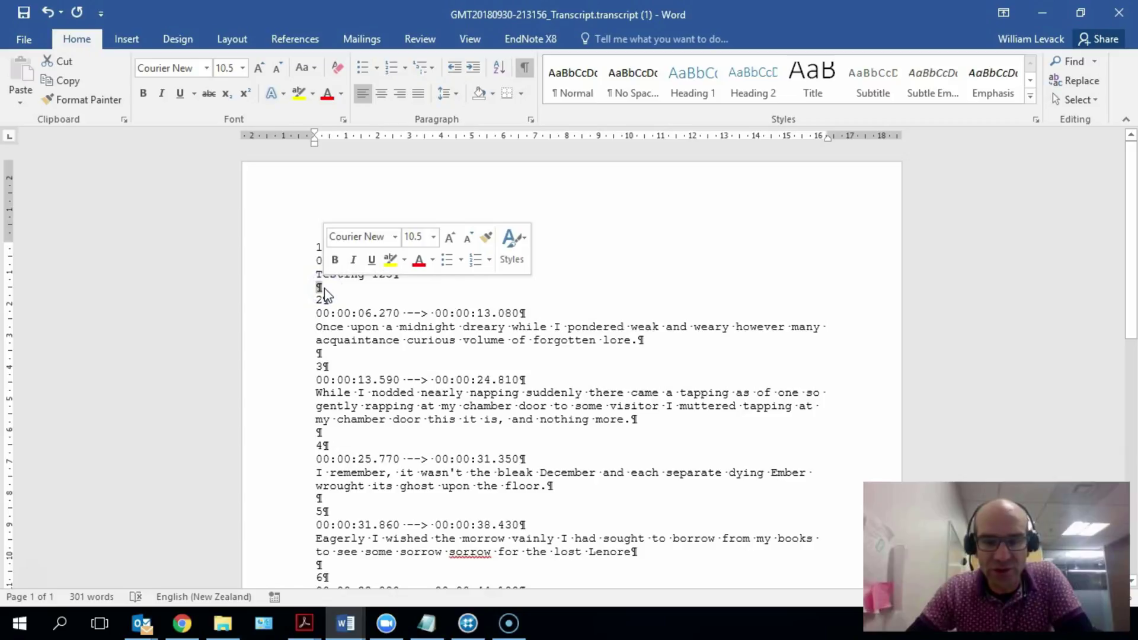
{"action": "left_click", "coordinate": [322, 288]}
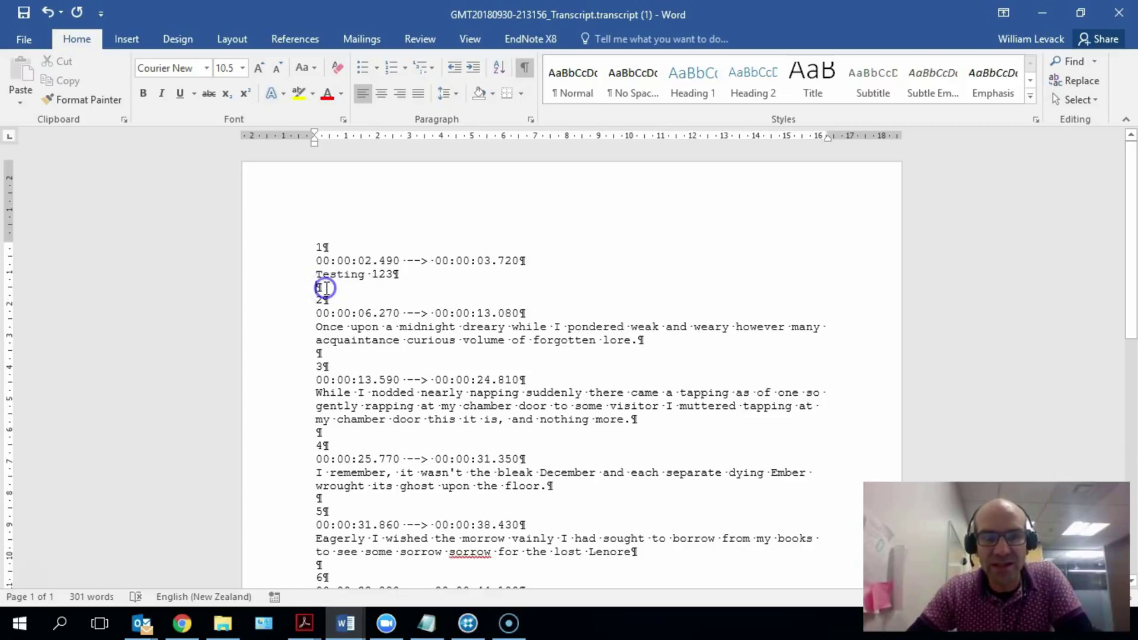
{"action": "left_click", "coordinate": [318, 246]}
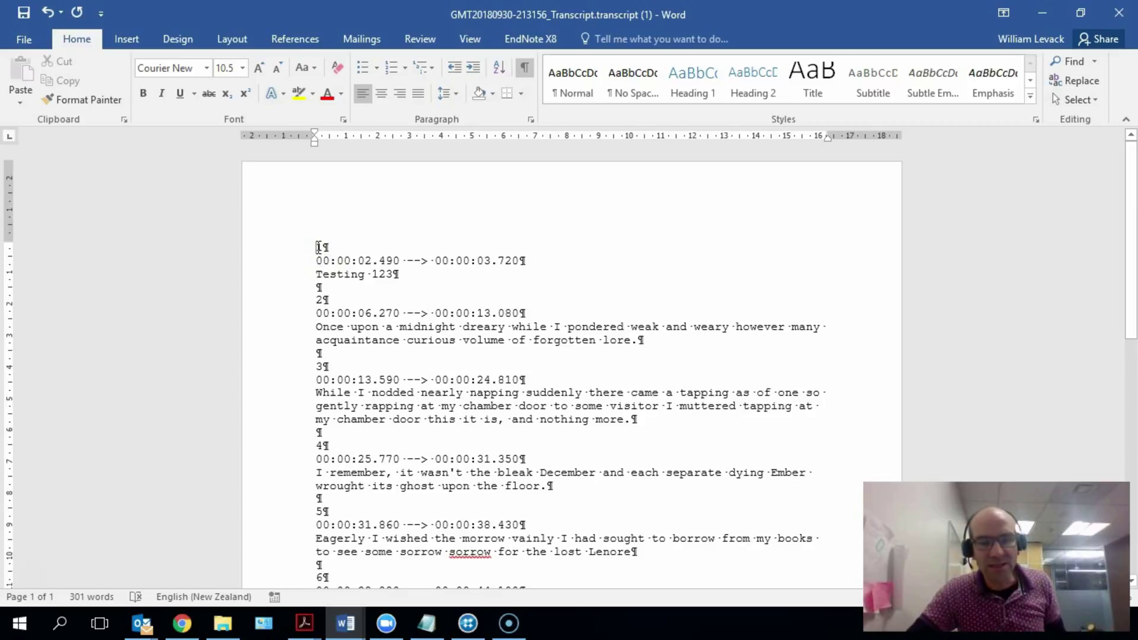
{"action": "key", "text": "ctrl+a"}
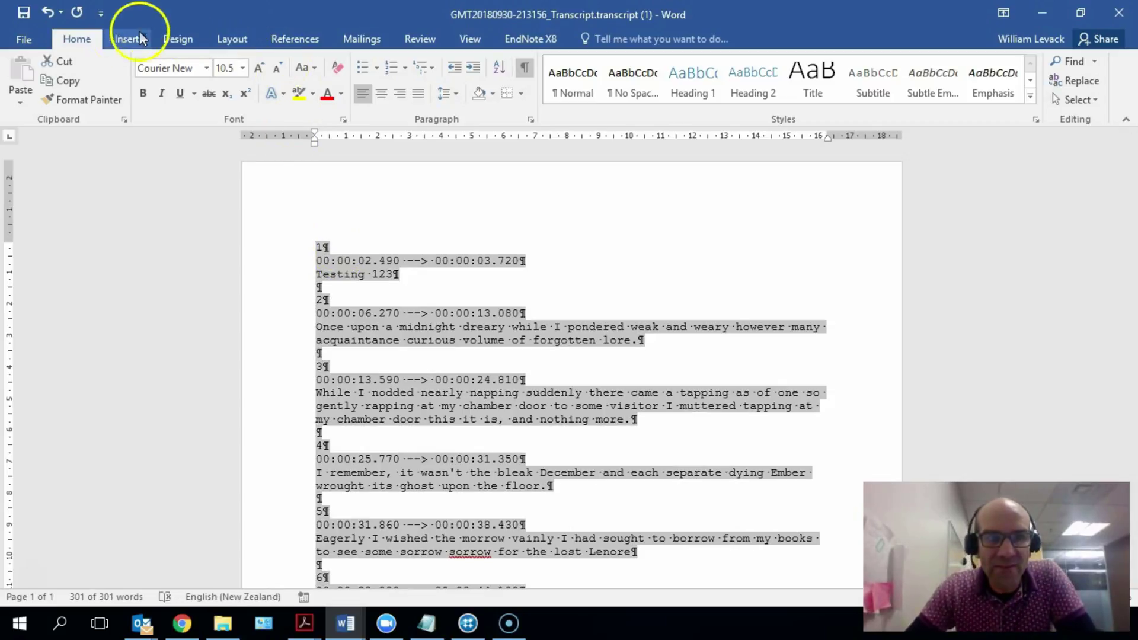
Convert the selected transcript text into a table with 4 columns.
{"action": "left_click", "coordinate": [122, 39]}
{"action": "left_click", "coordinate": [110, 98]}
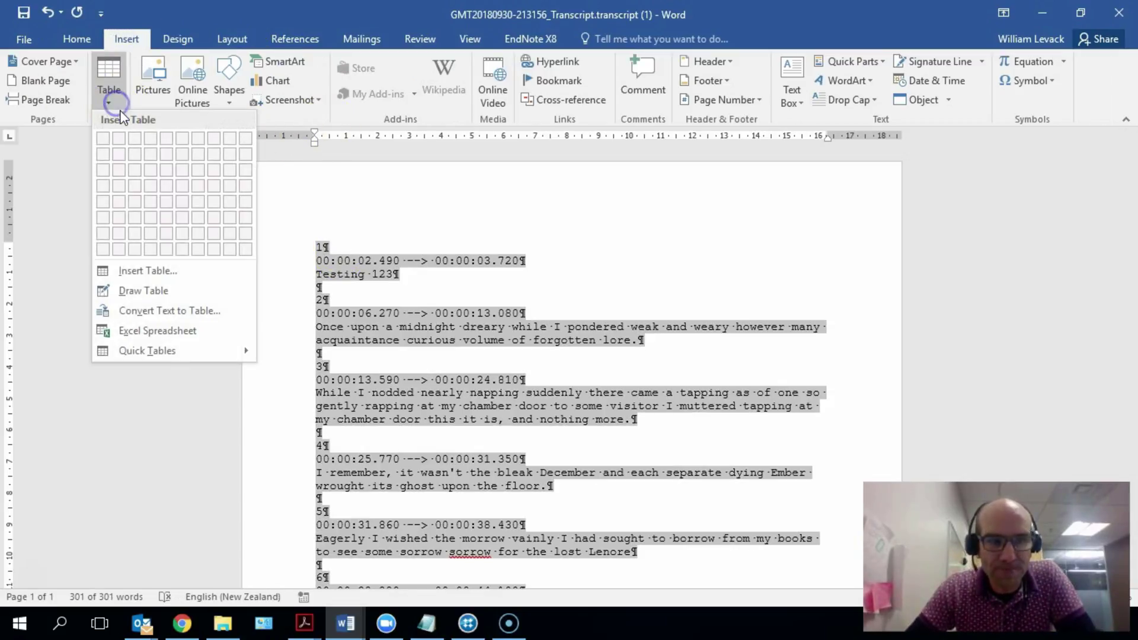
{"action": "left_click", "coordinate": [176, 314]}
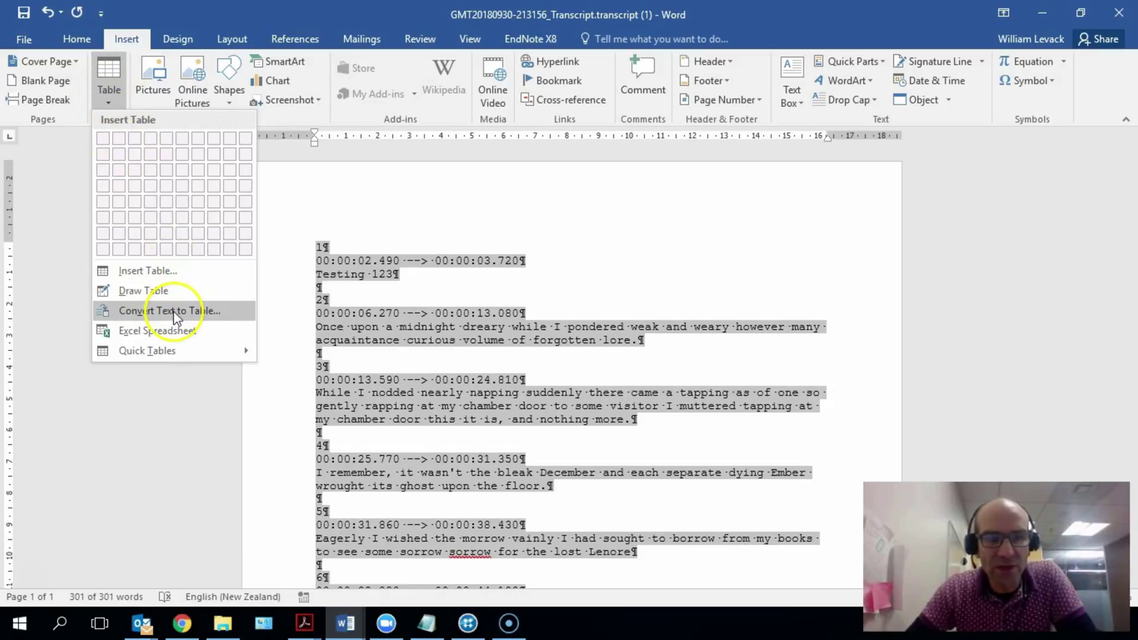
{"action": "left_click", "coordinate": [176, 314]}
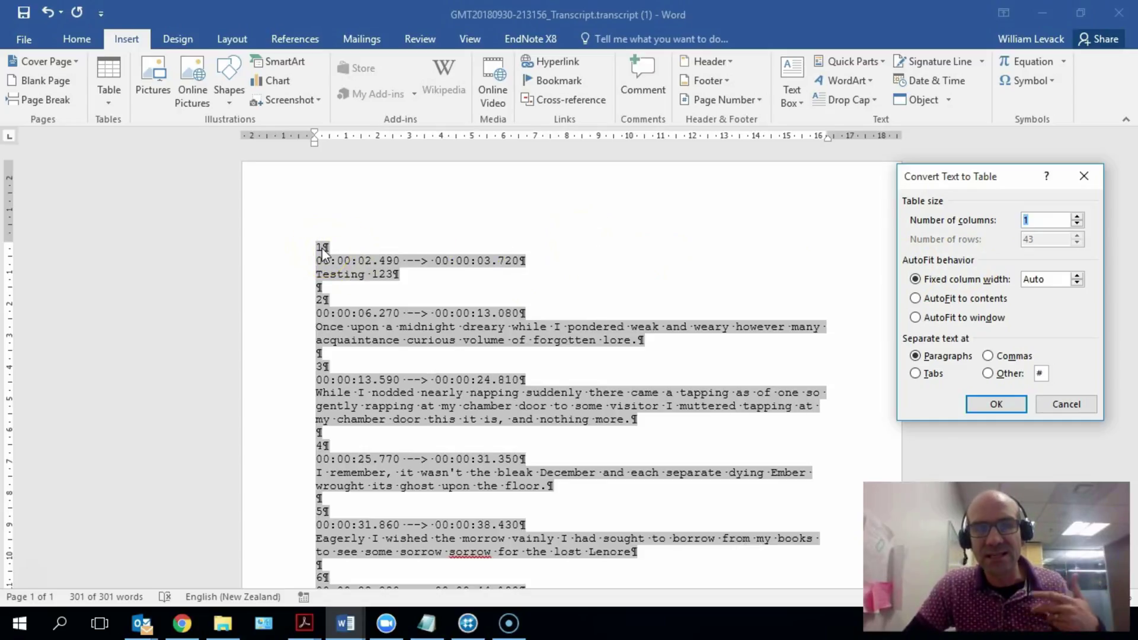
{"action": "left_click", "coordinate": [340, 260]}
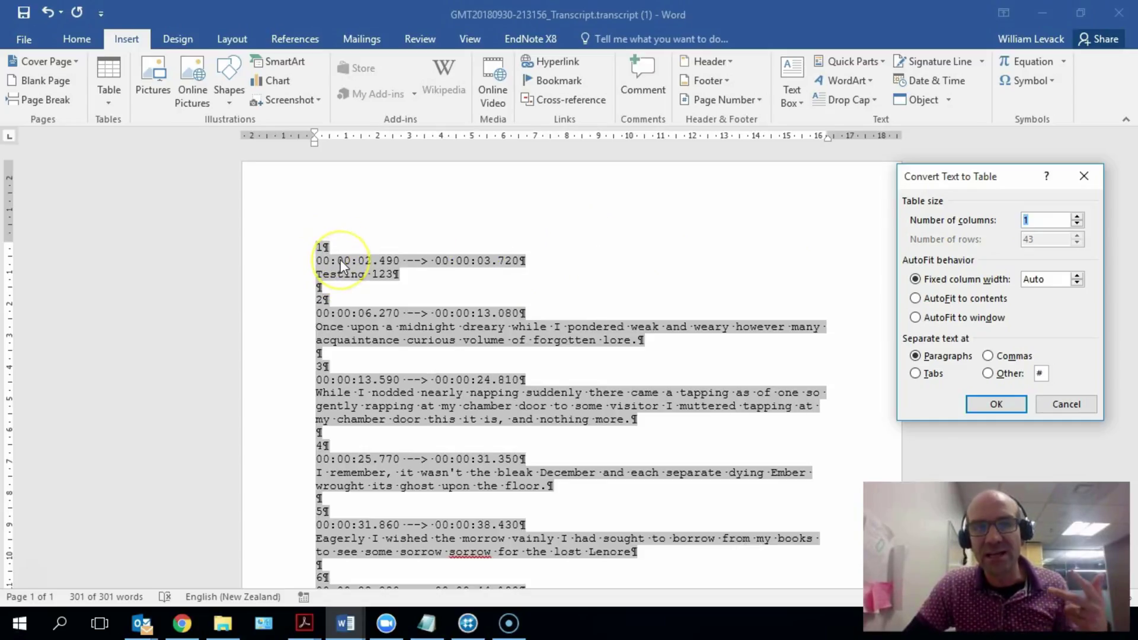
{"action": "left_click", "coordinate": [341, 273]}
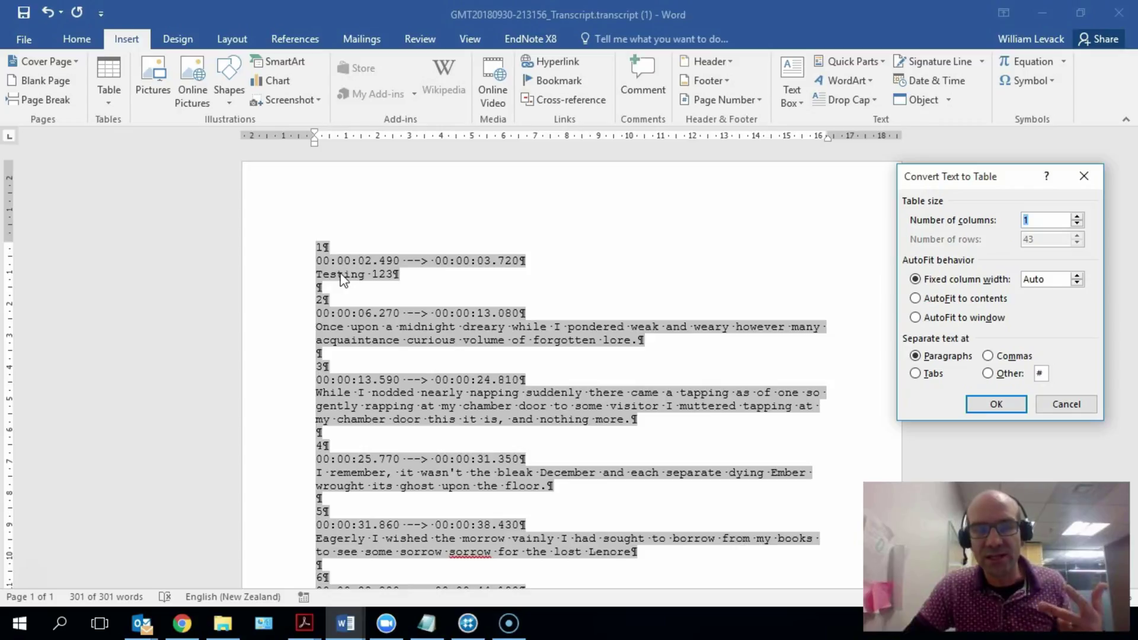
{"action": "left_click", "coordinate": [321, 290]}
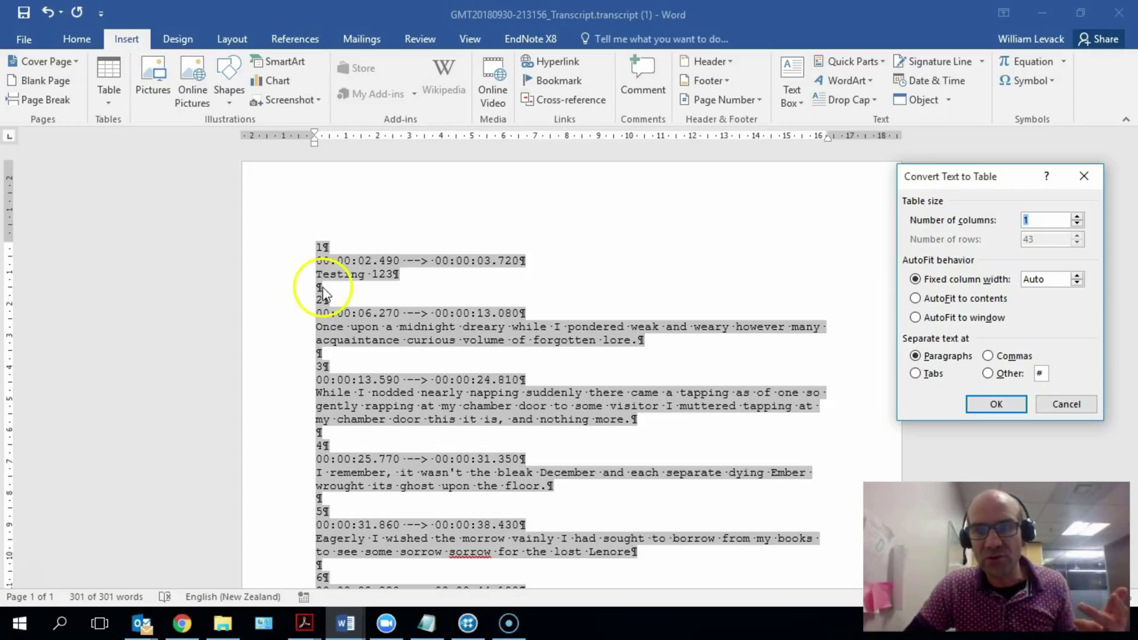
{"action": "left_click", "coordinate": [1054, 220]}
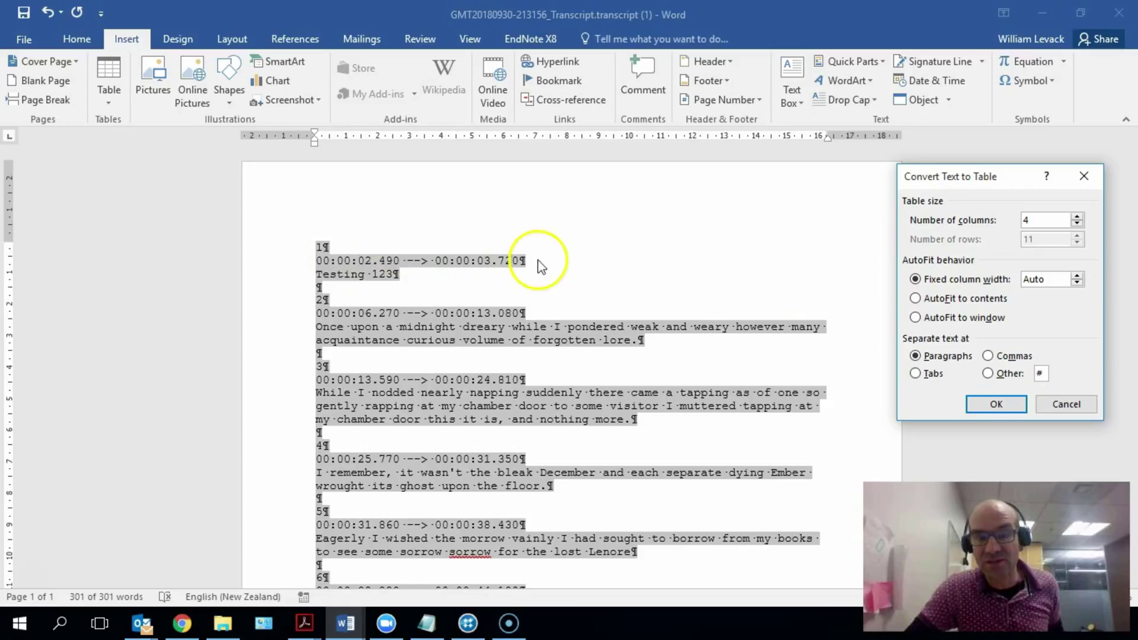
{"action": "left_click", "coordinate": [995, 404]}
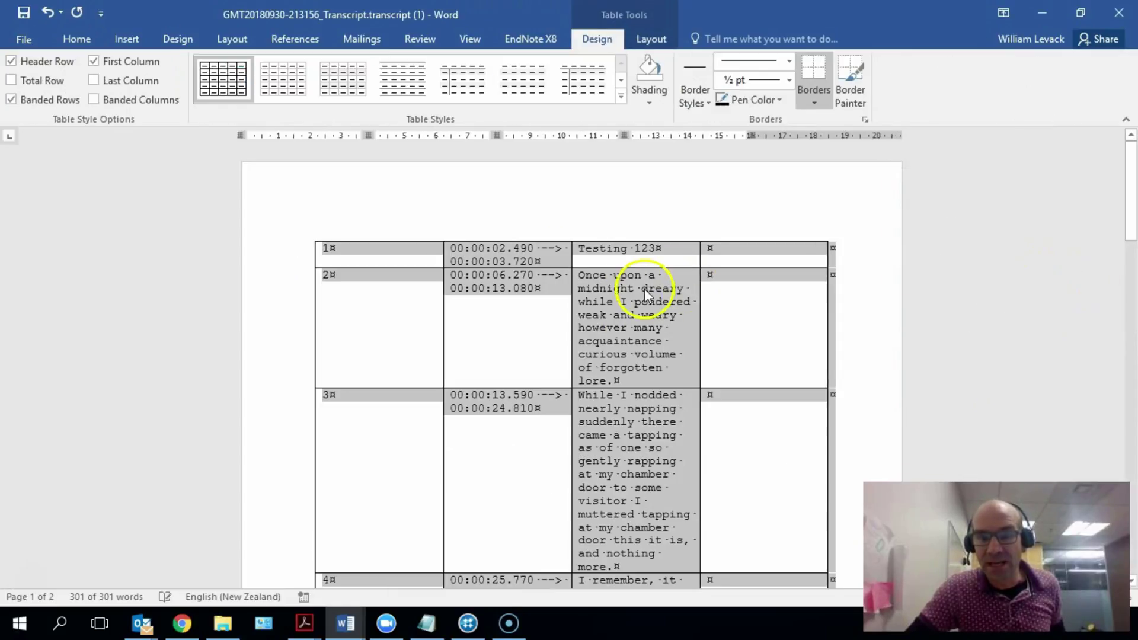
Delete the cue-number column from the transcript table.
{"action": "left_click", "coordinate": [382, 244]}
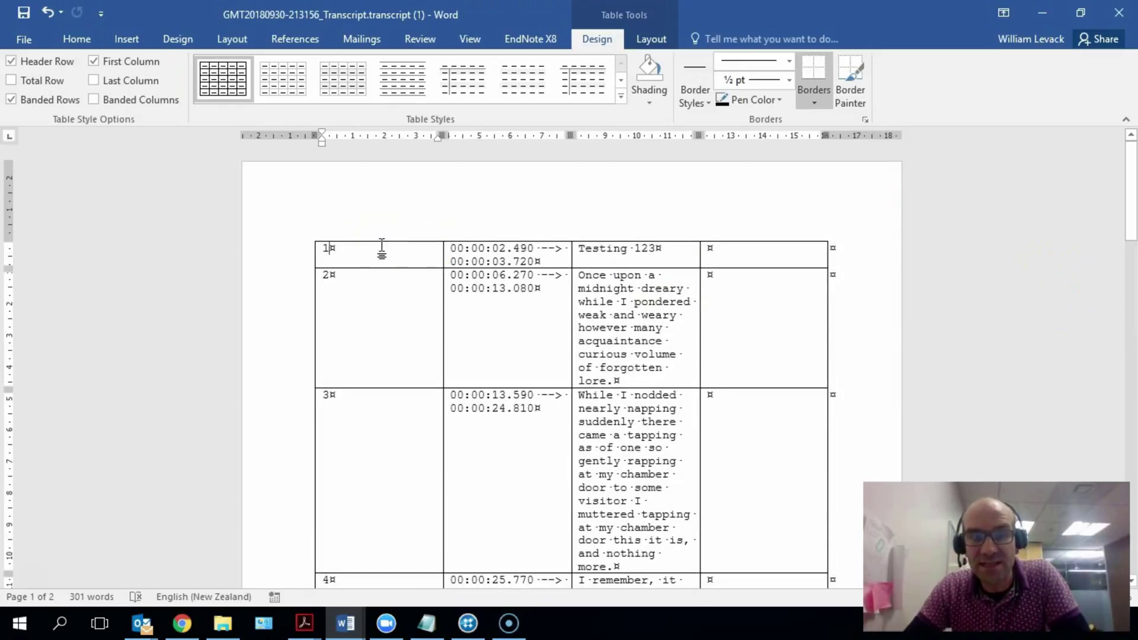
{"action": "left_click", "coordinate": [382, 240]}
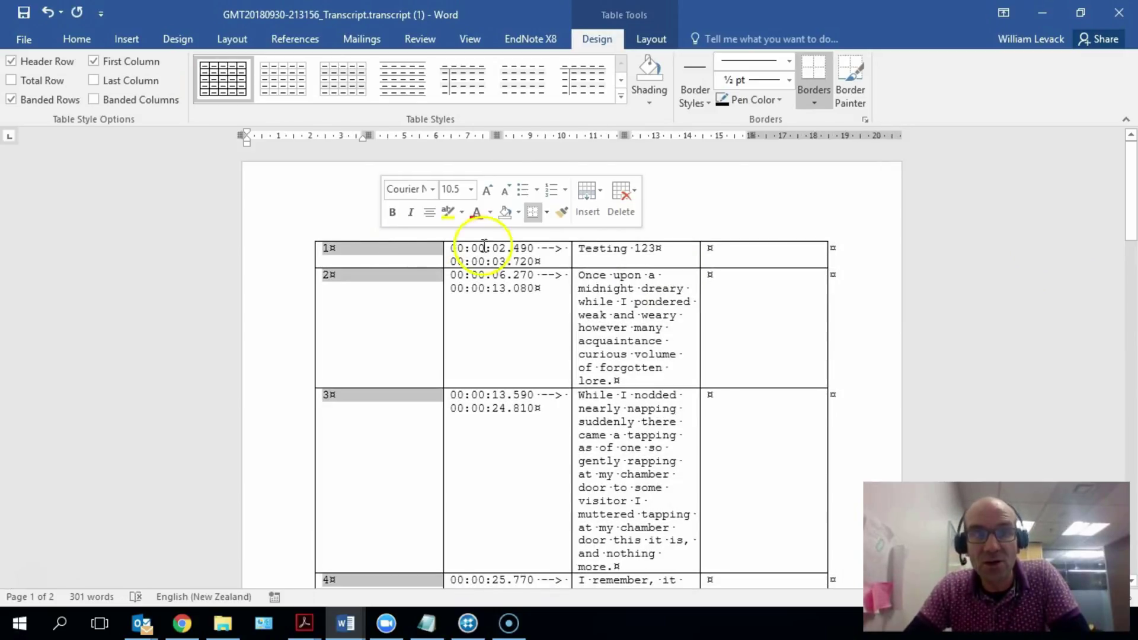
{"action": "right_click", "coordinate": [389, 253]}
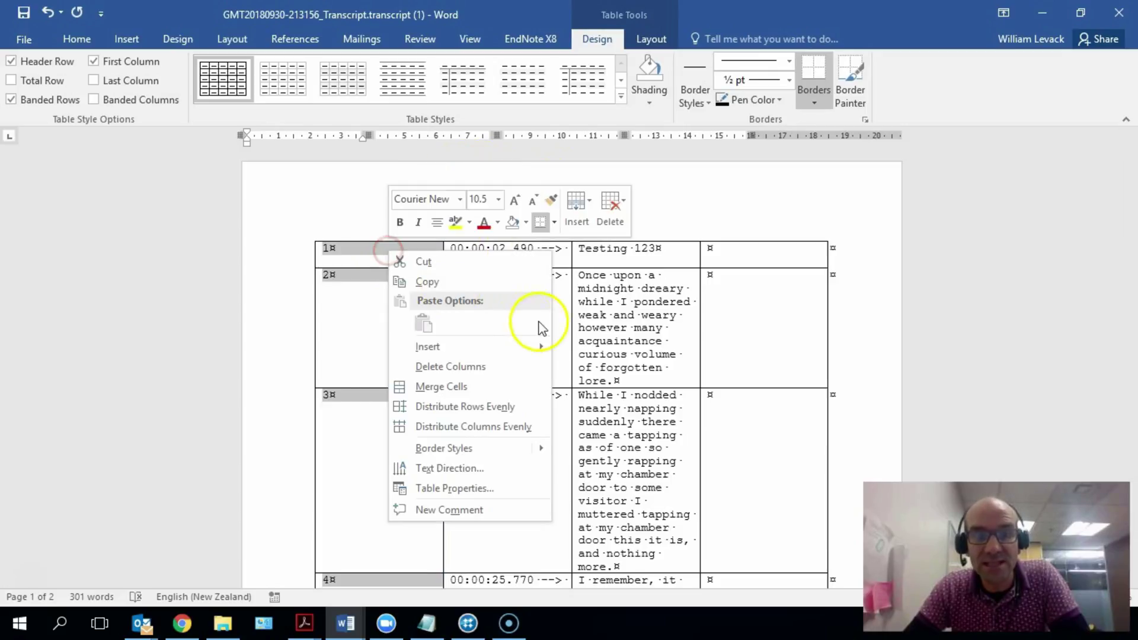
{"action": "left_click", "coordinate": [466, 364]}
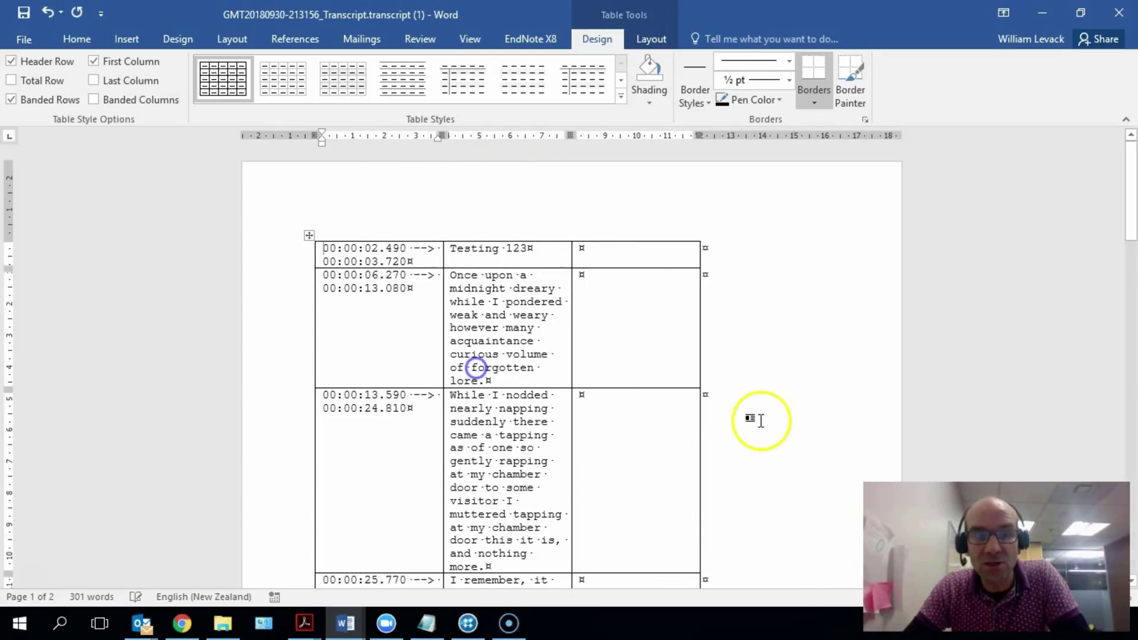
Delete the empty last column and select the whole table.
{"action": "left_click", "coordinate": [652, 237]}
{"action": "right_click", "coordinate": [647, 241]}
{"action": "left_click", "coordinate": [710, 358]}
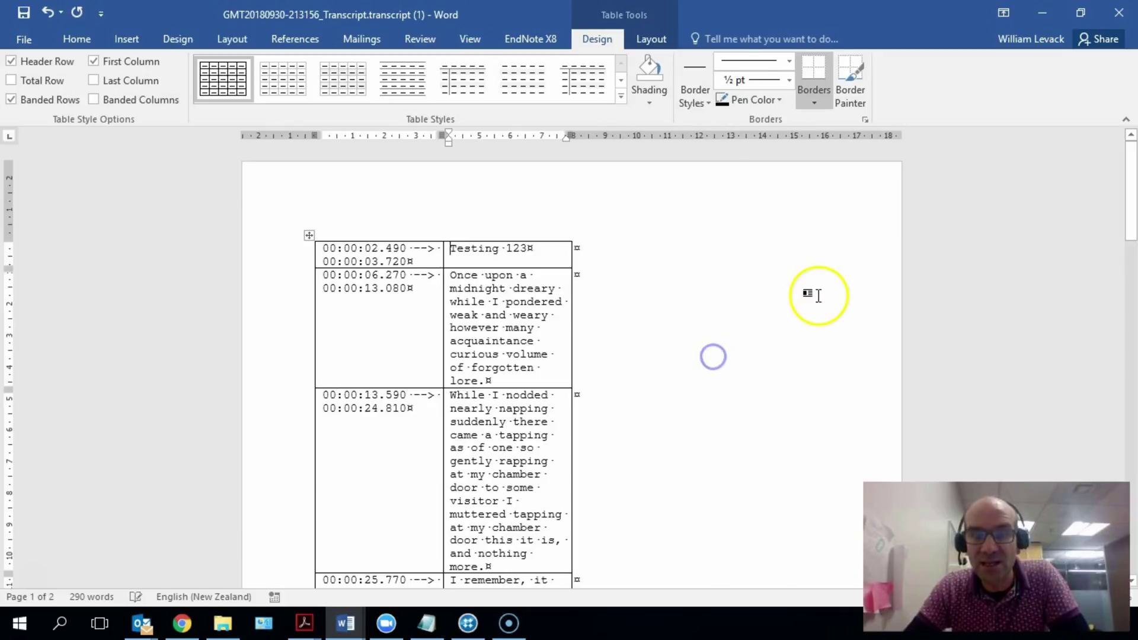
{"action": "left_click", "coordinate": [309, 235]}
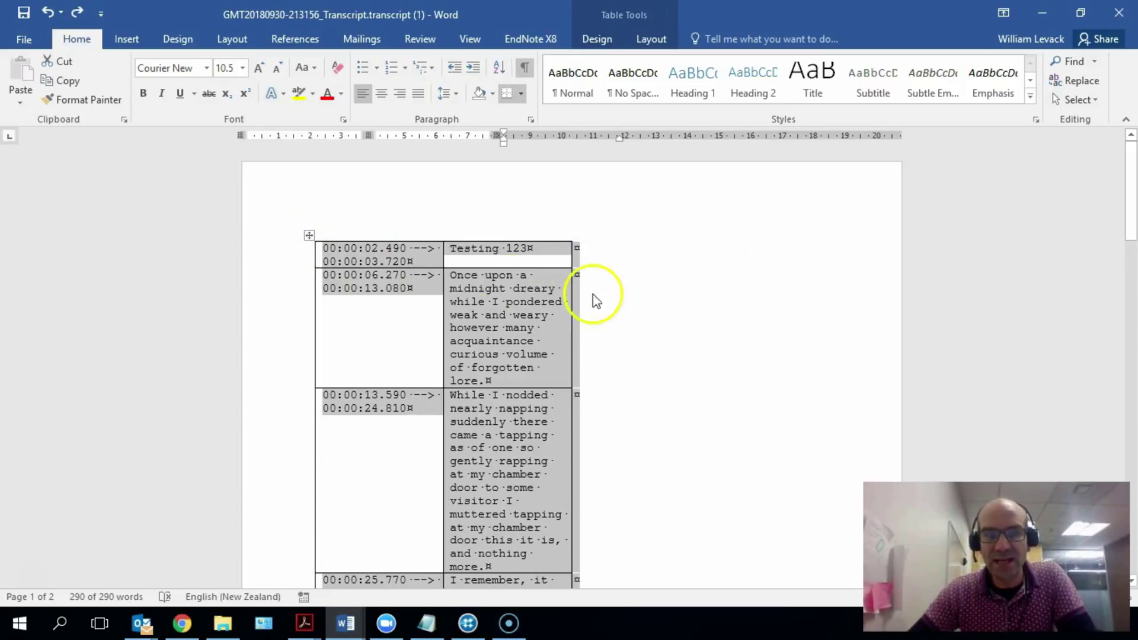
{"action": "left_click", "coordinate": [311, 237]}
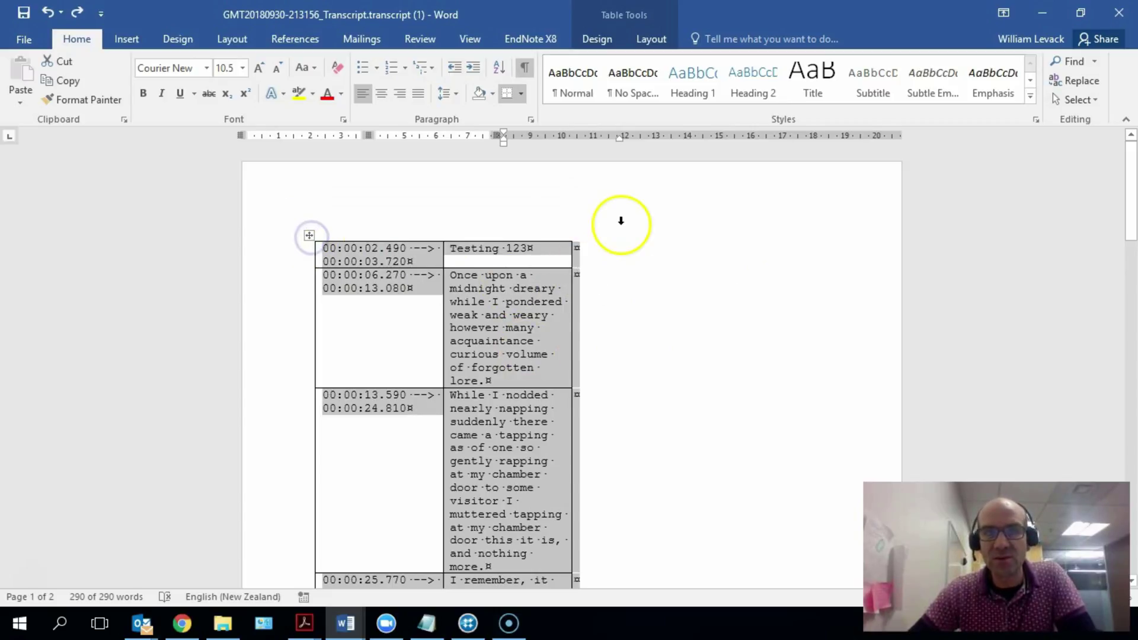
Convert the two-column table to text separated by tabs, toggling formatting marks off and on.
{"action": "left_click", "coordinate": [650, 42]}
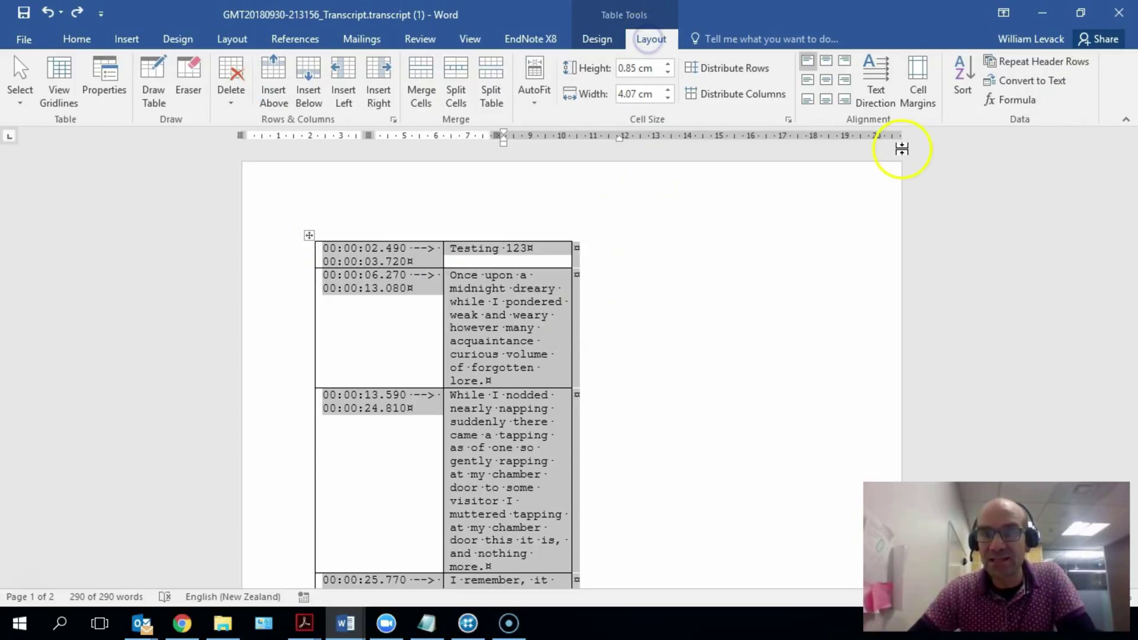
{"action": "left_click", "coordinate": [1029, 83]}
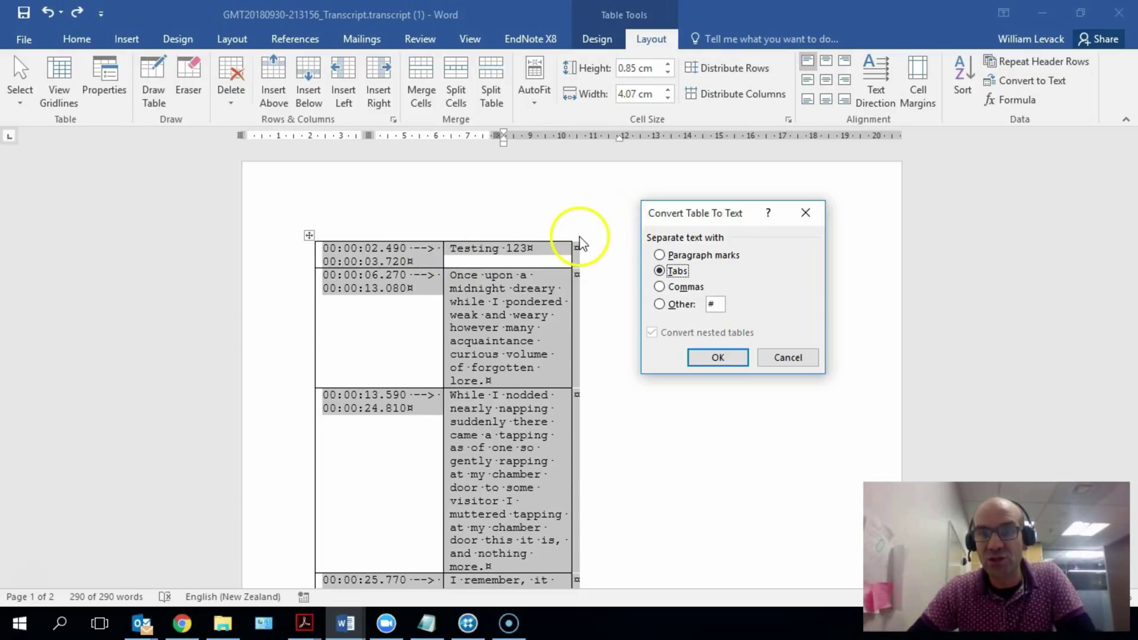
{"action": "left_click", "coordinate": [717, 357]}
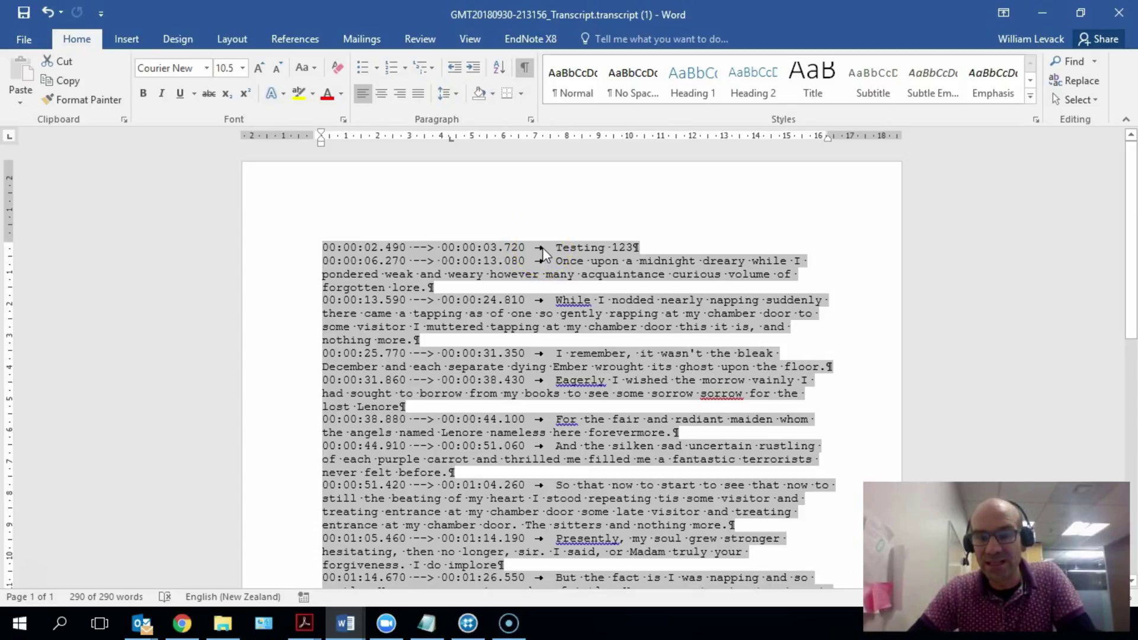
{"action": "left_click", "coordinate": [525, 71]}
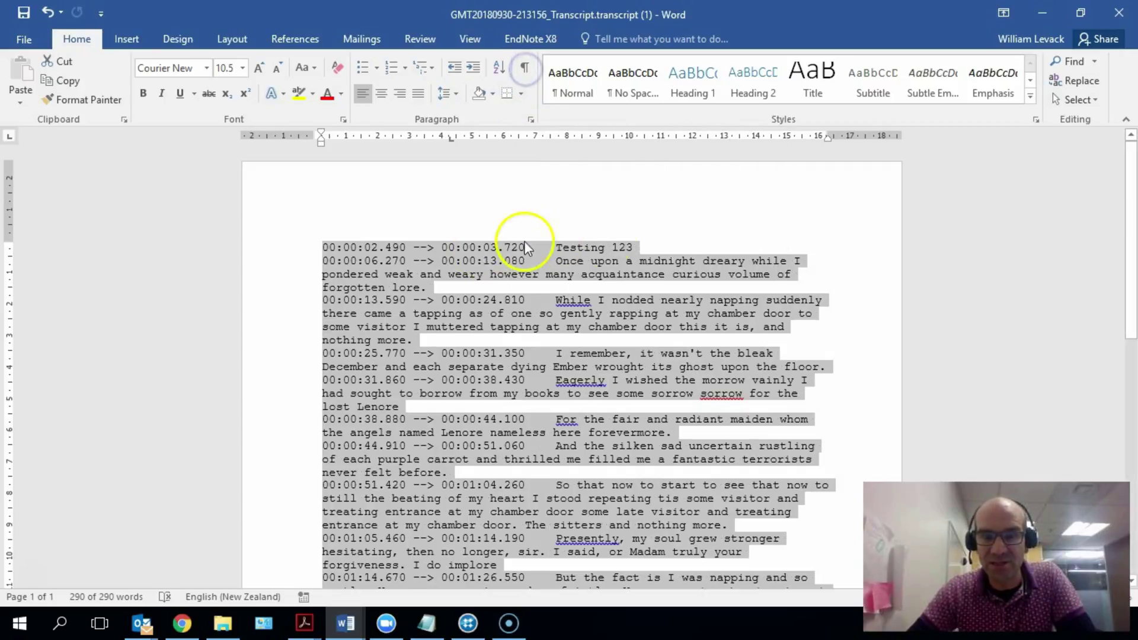
{"action": "left_click", "coordinate": [525, 69]}
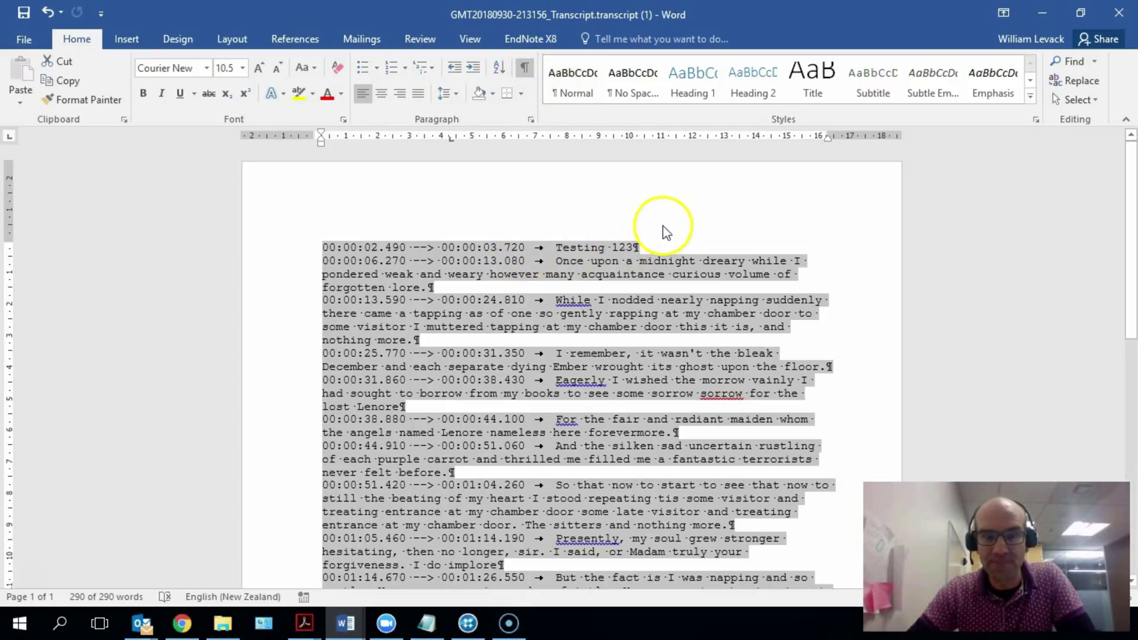
{"action": "left_click", "coordinate": [679, 238]}
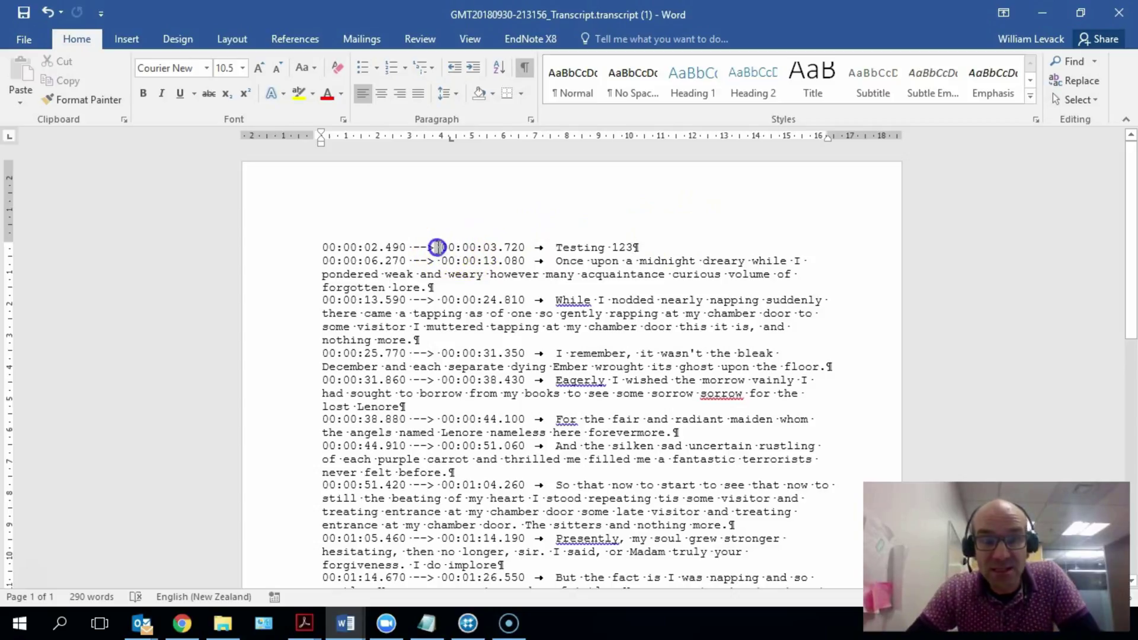
Select and copy the --> arrow between line one's timestamps.
{"action": "left_click_drag", "start_coordinate": [403, 247], "coordinate": [402, 247]}
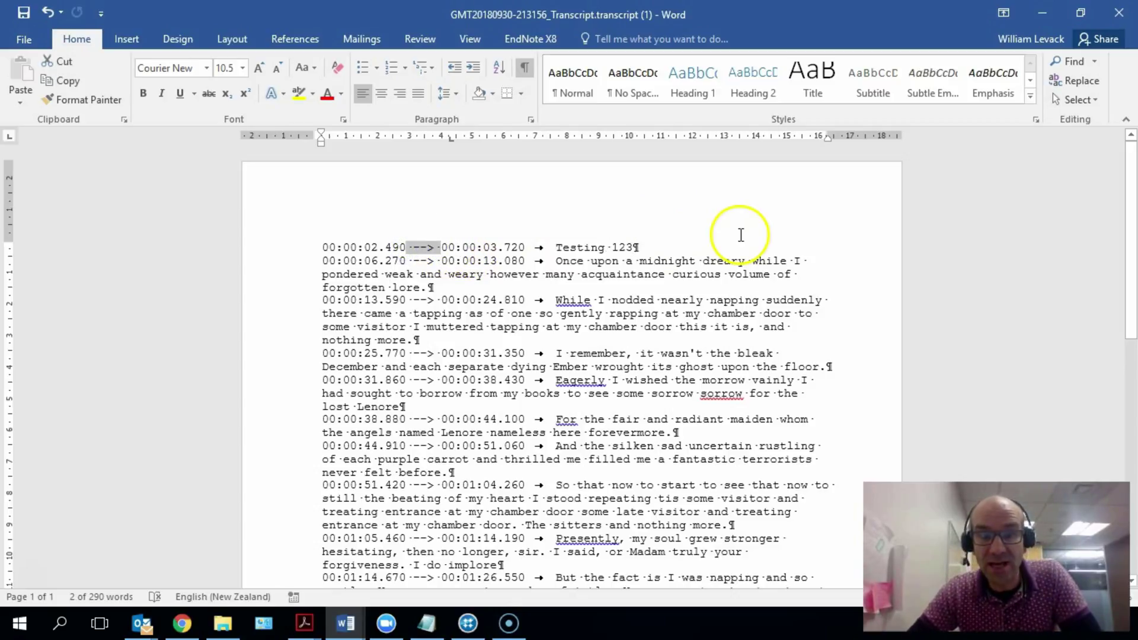
{"action": "left_click", "coordinate": [445, 248]}
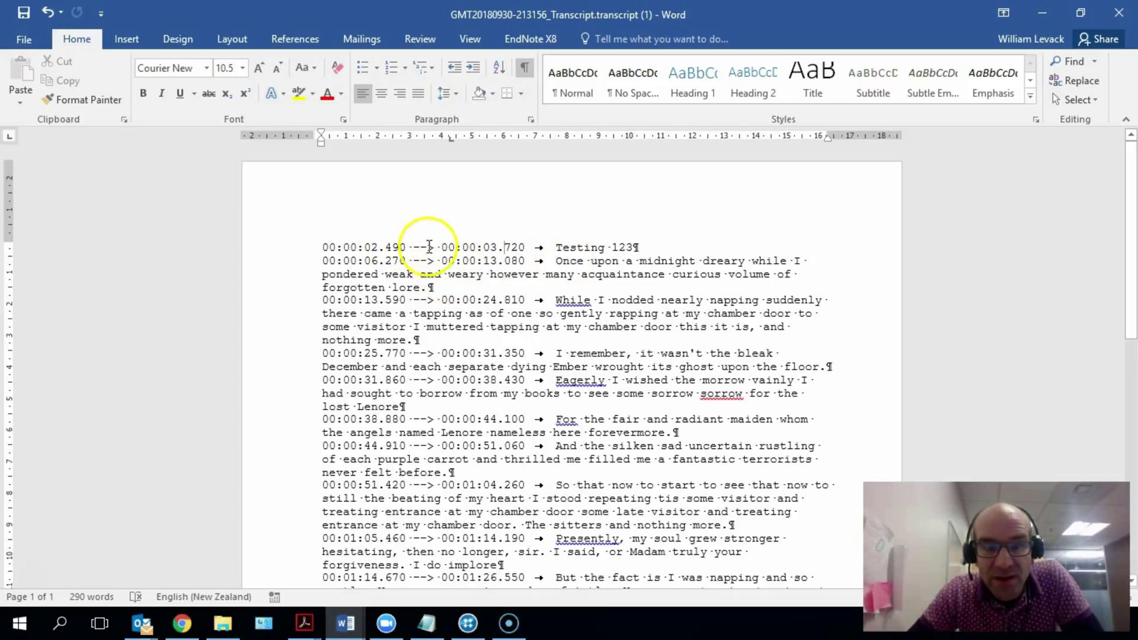
{"action": "left_click", "coordinate": [525, 67]}
{"action": "left_click", "coordinate": [524, 67]}
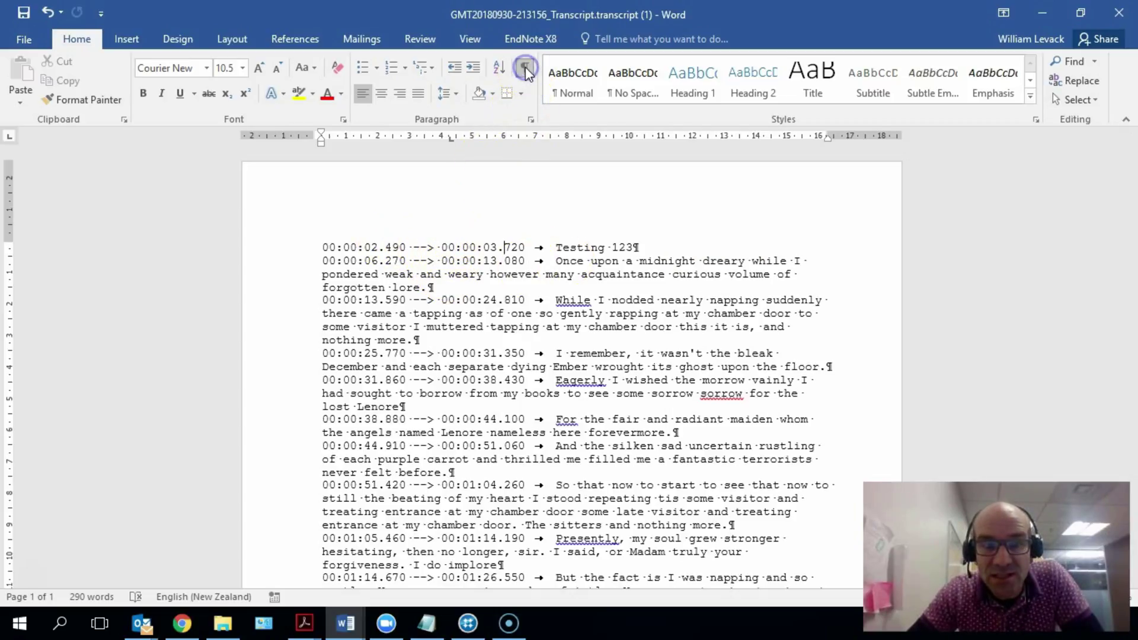
{"action": "left_click", "coordinate": [443, 246]}
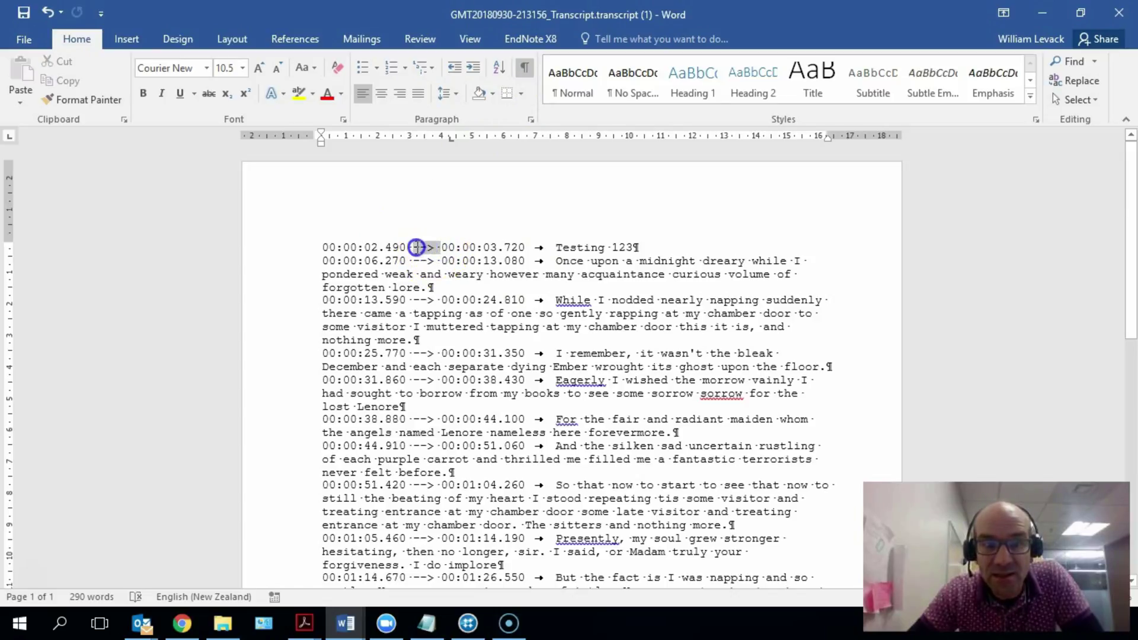
{"action": "left_click_drag", "start_coordinate": [408, 247], "coordinate": [406, 246]}
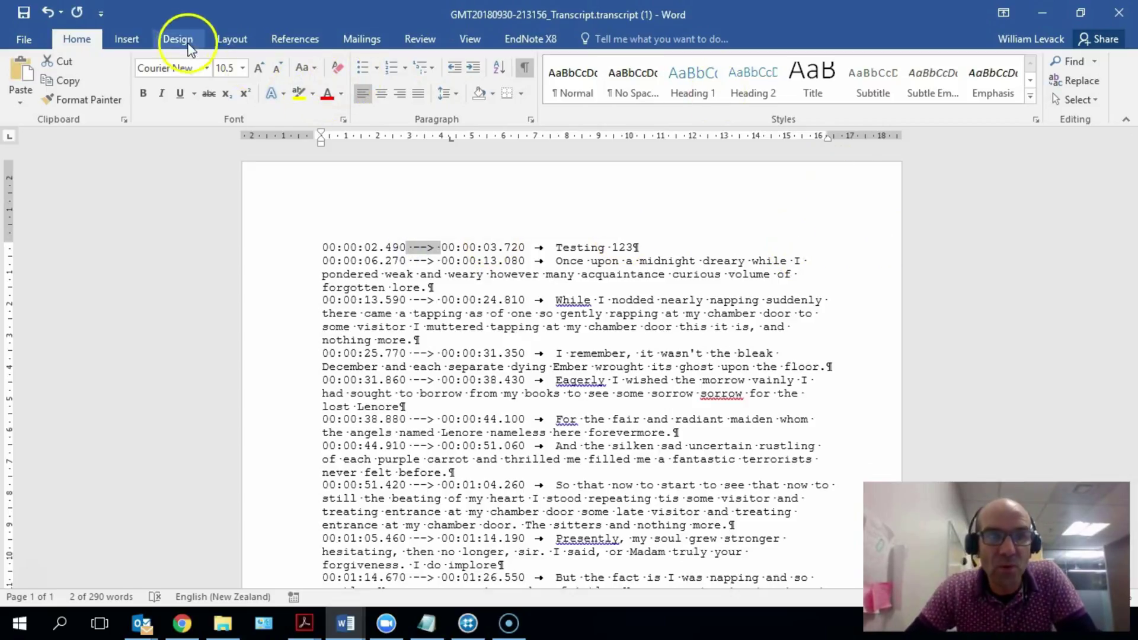
{"action": "left_click", "coordinate": [66, 83]}
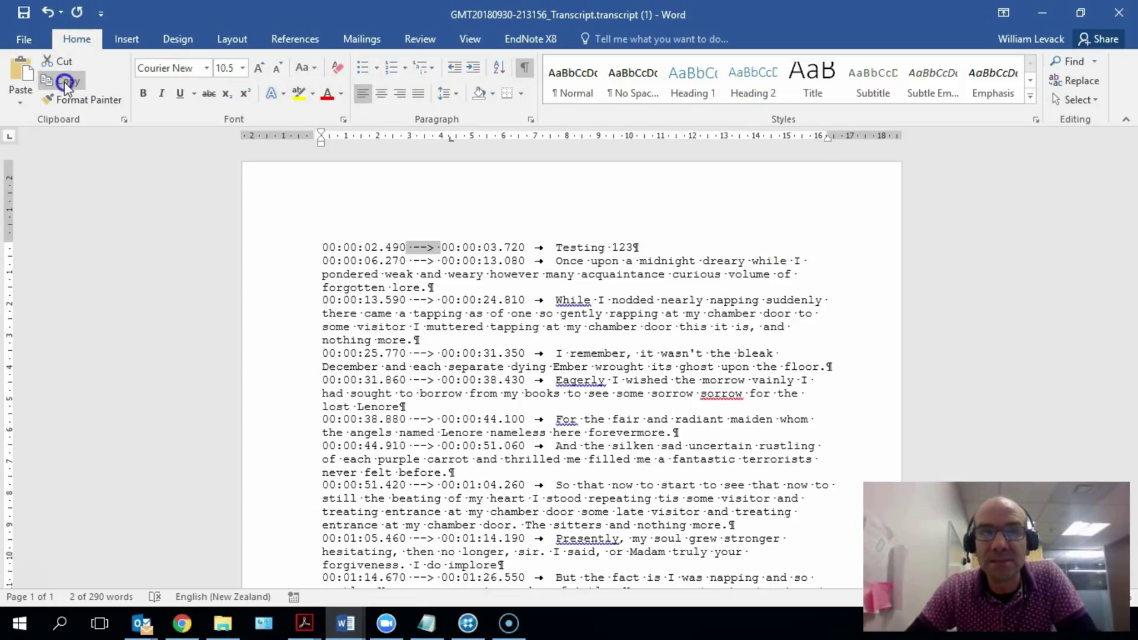
Replace all 11 '-->' arrows with '-' throughout the transcript.
{"action": "left_click", "coordinate": [1082, 80]}
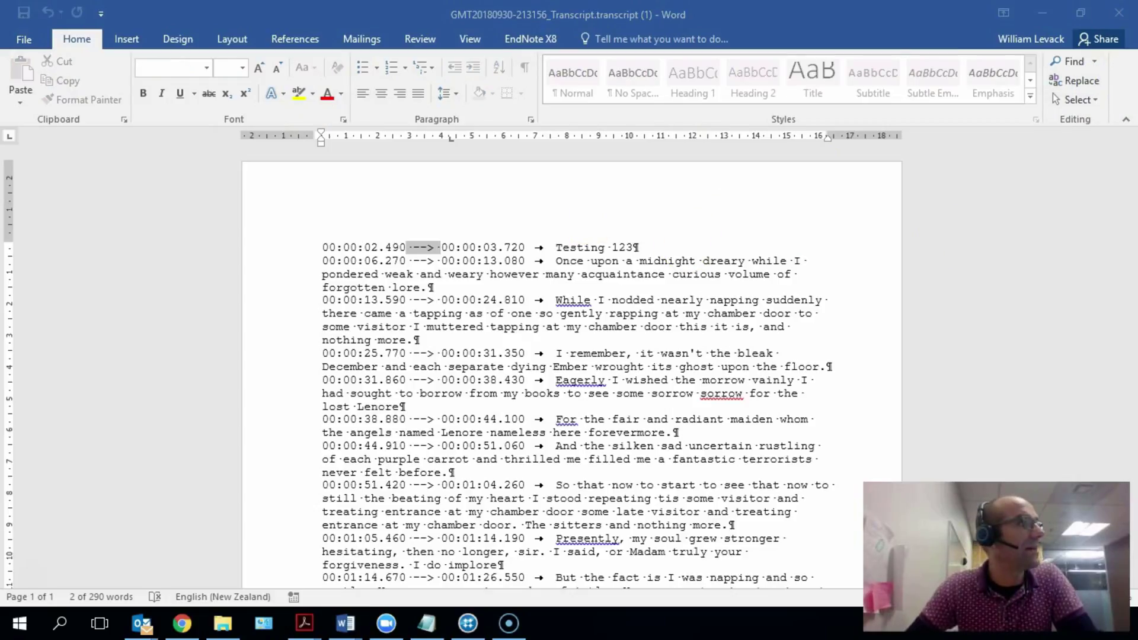
{"action": "left_click_drag", "start_coordinate": [138, 207], "coordinate": [599, 169]}
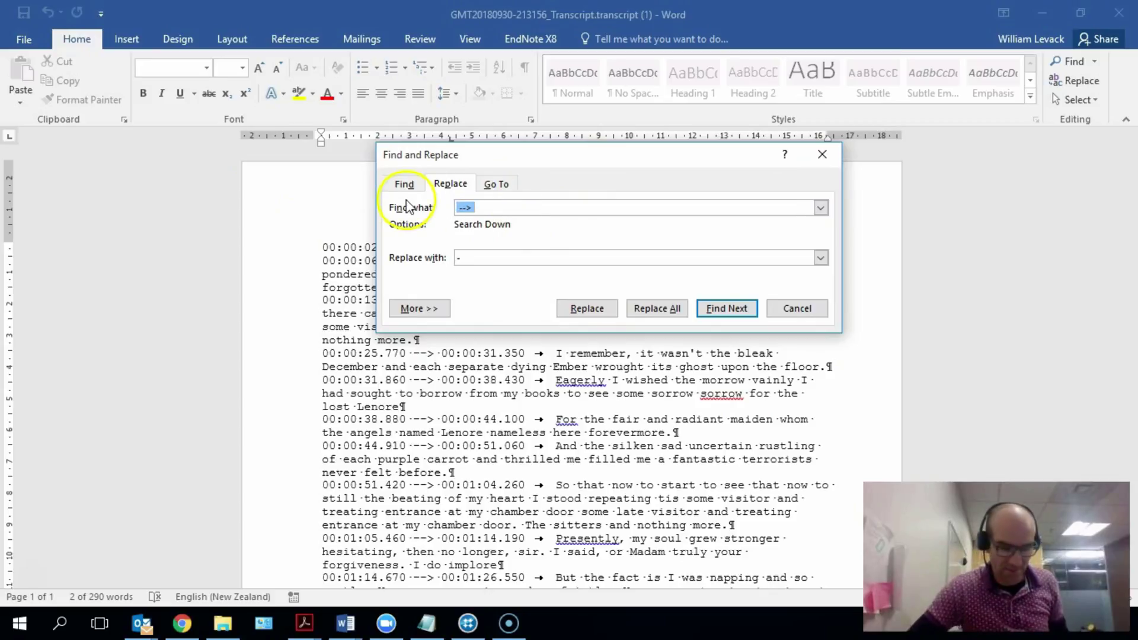
{"action": "key", "text": "BackSpace"}
{"action": "type", "text": "-->"}
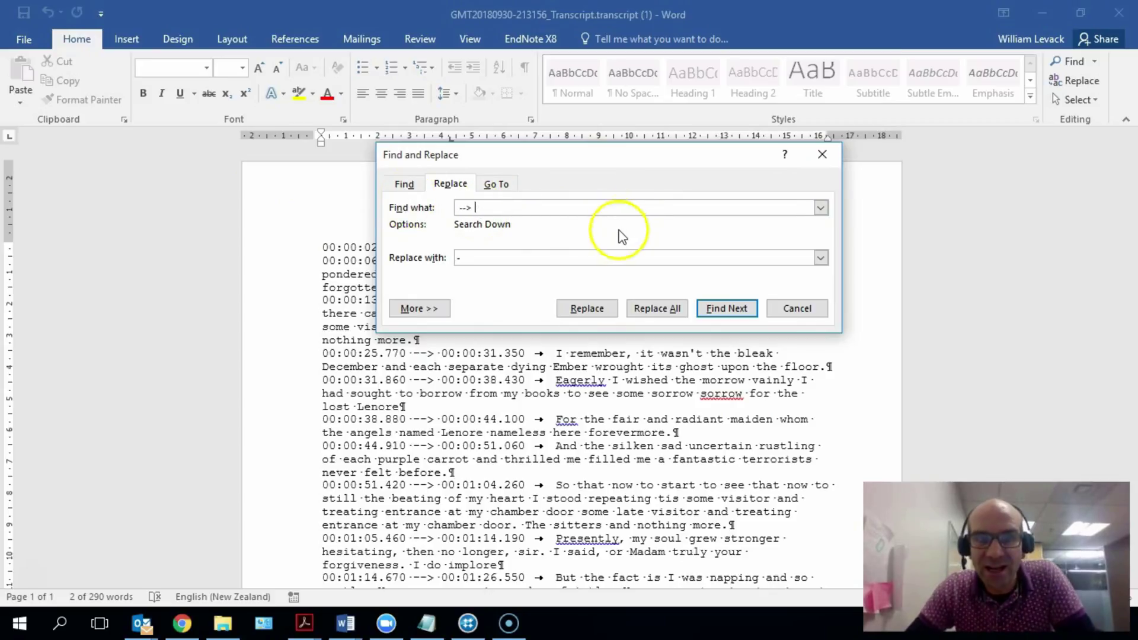
{"action": "left_click_drag", "start_coordinate": [568, 161], "coordinate": [756, 166]}
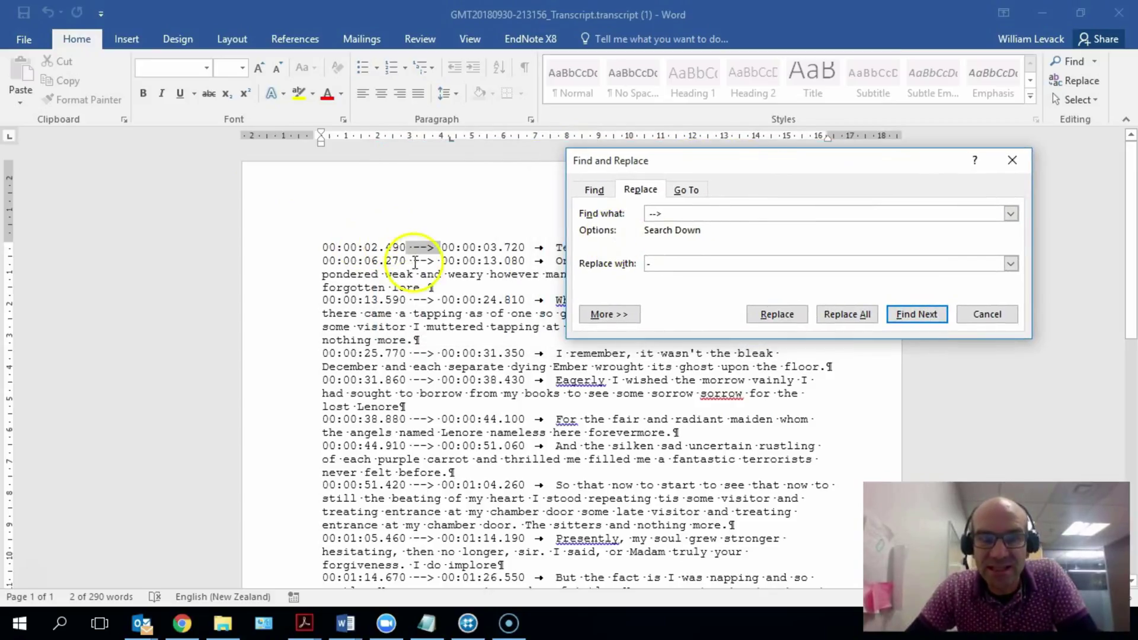
{"action": "left_click", "coordinate": [678, 265]}
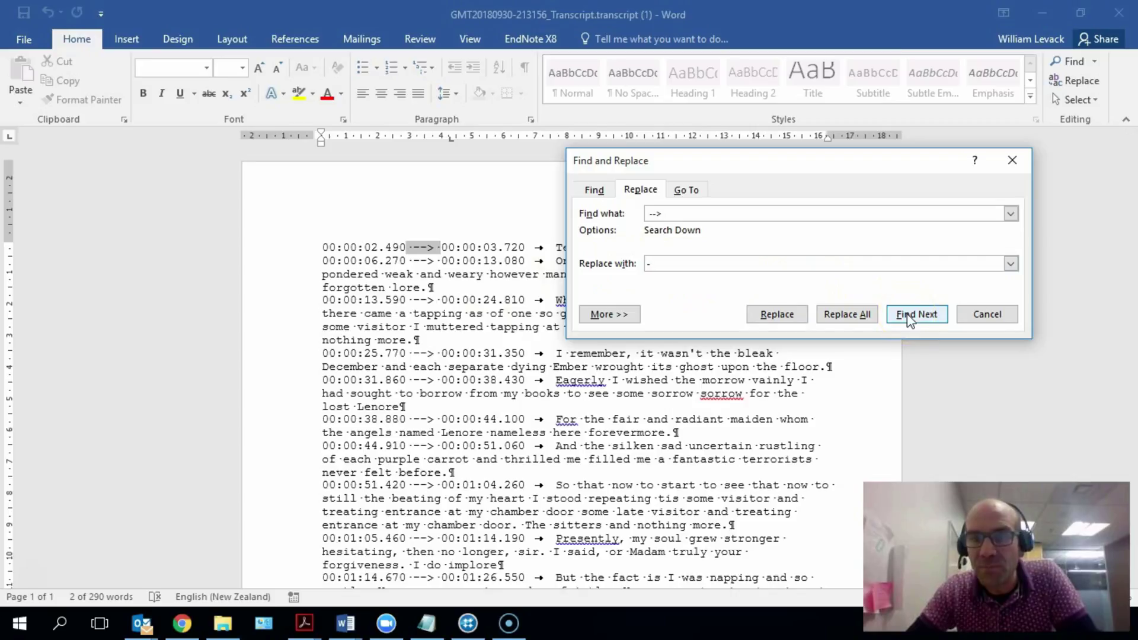
{"action": "left_click", "coordinate": [856, 319]}
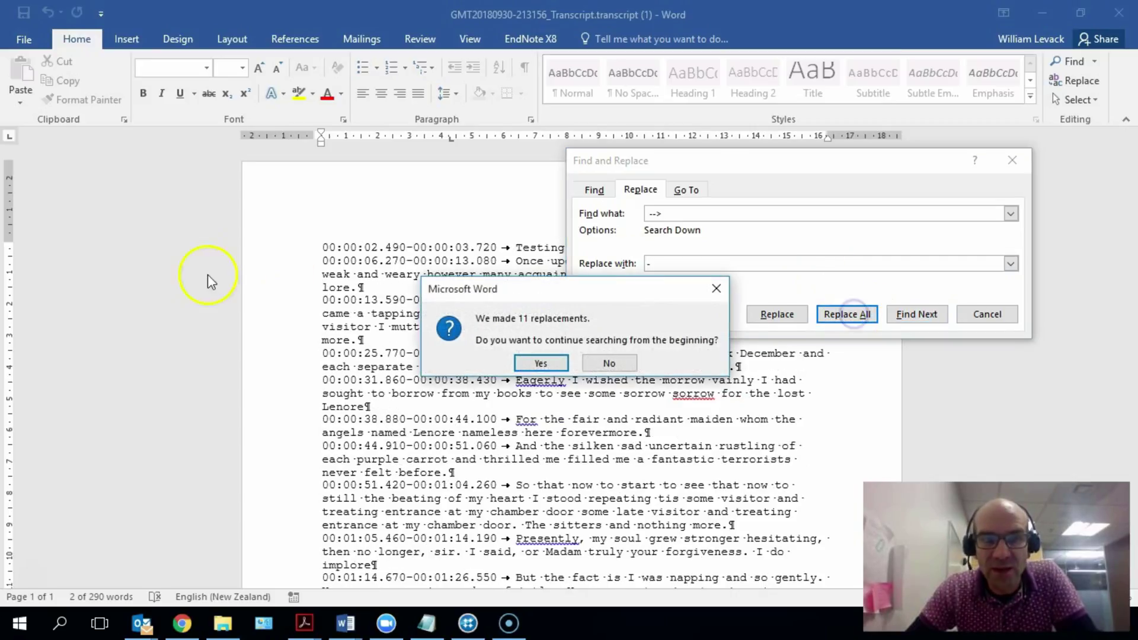
{"action": "left_click", "coordinate": [536, 364]}
{"action": "left_click", "coordinate": [574, 359]}
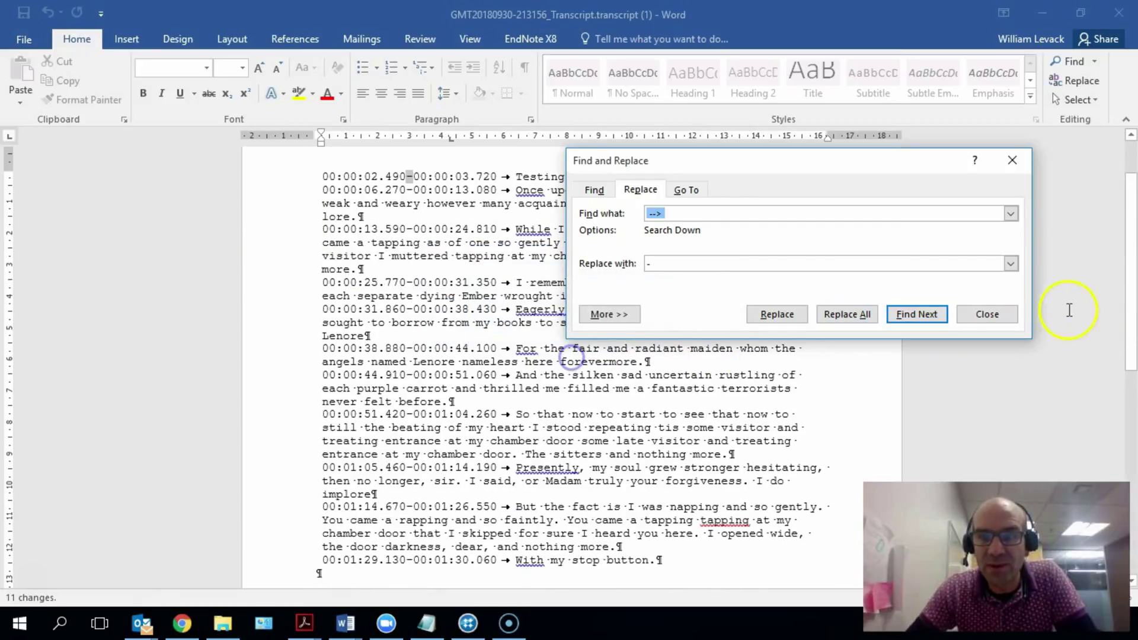
{"action": "left_click", "coordinate": [987, 314]}
Delete the trailing empty paragraph after 'With my stop button.', leaving 257 words.
{"action": "left_click_drag", "start_coordinate": [1131, 268], "coordinate": [1133, 236]}
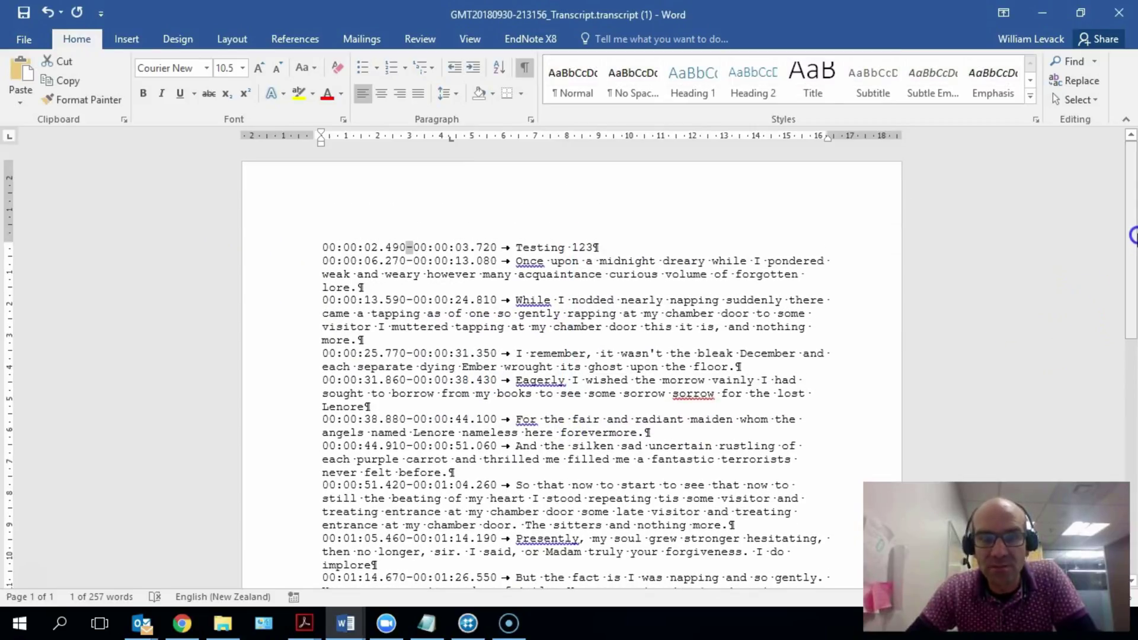
{"action": "scroll", "coordinate": [1133, 237], "scroll_direction": "down", "scroll_amount": 7}
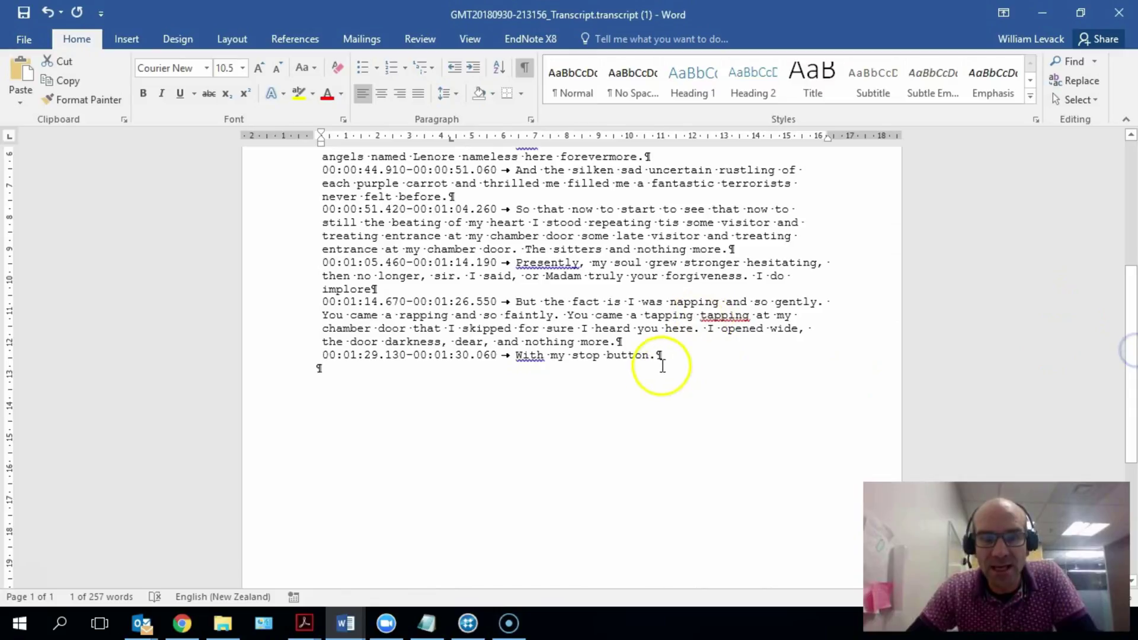
{"action": "left_click", "coordinate": [650, 365]}
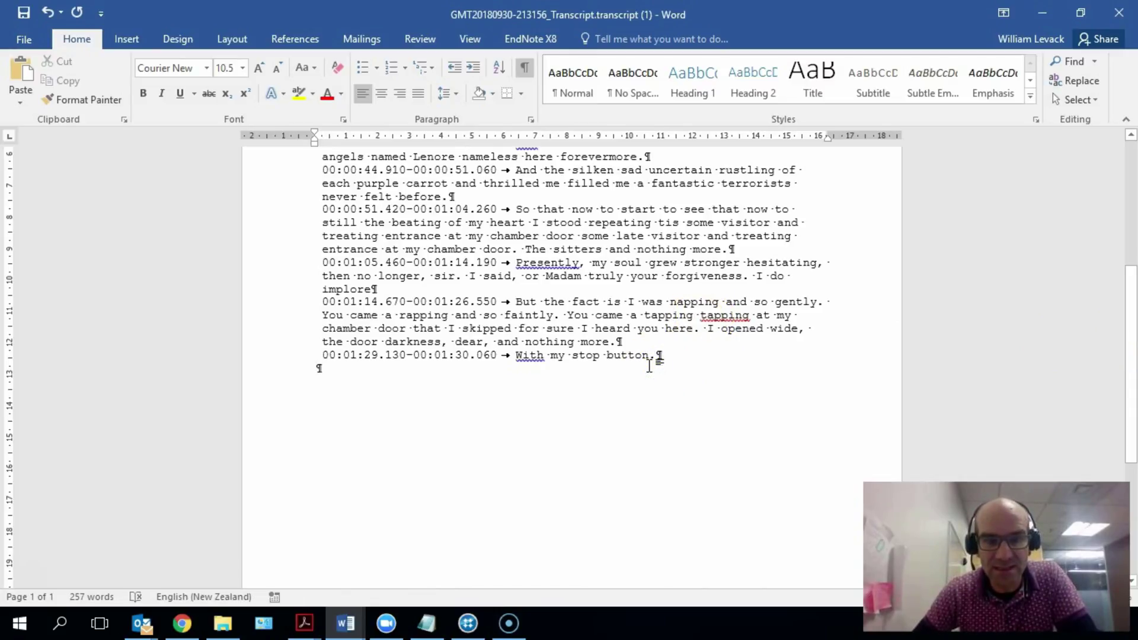
{"action": "key", "text": "ctrl+z"}
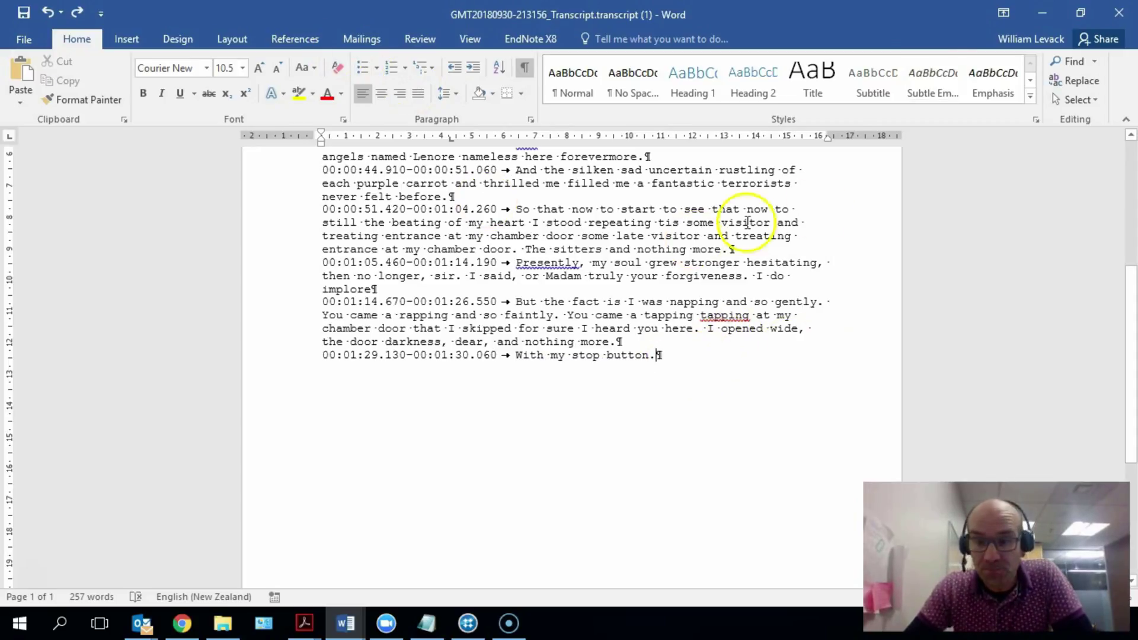
{"action": "left_click_drag", "start_coordinate": [1129, 278], "coordinate": [1129, 155]}
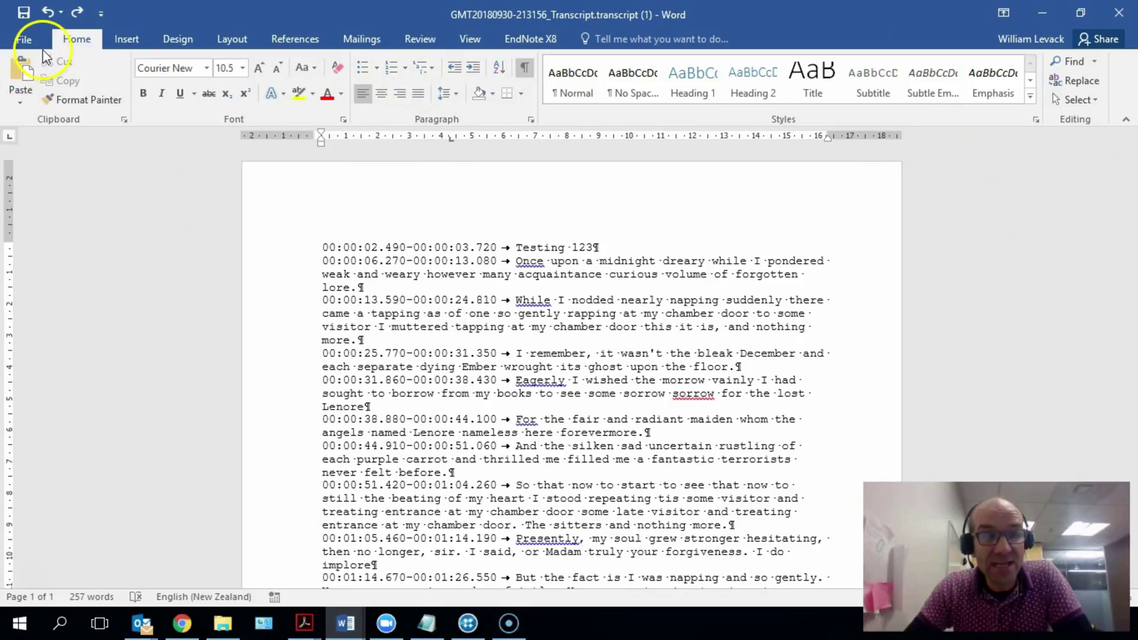
{"action": "left_click", "coordinate": [24, 39]}
{"action": "left_click", "coordinate": [22, 206]}
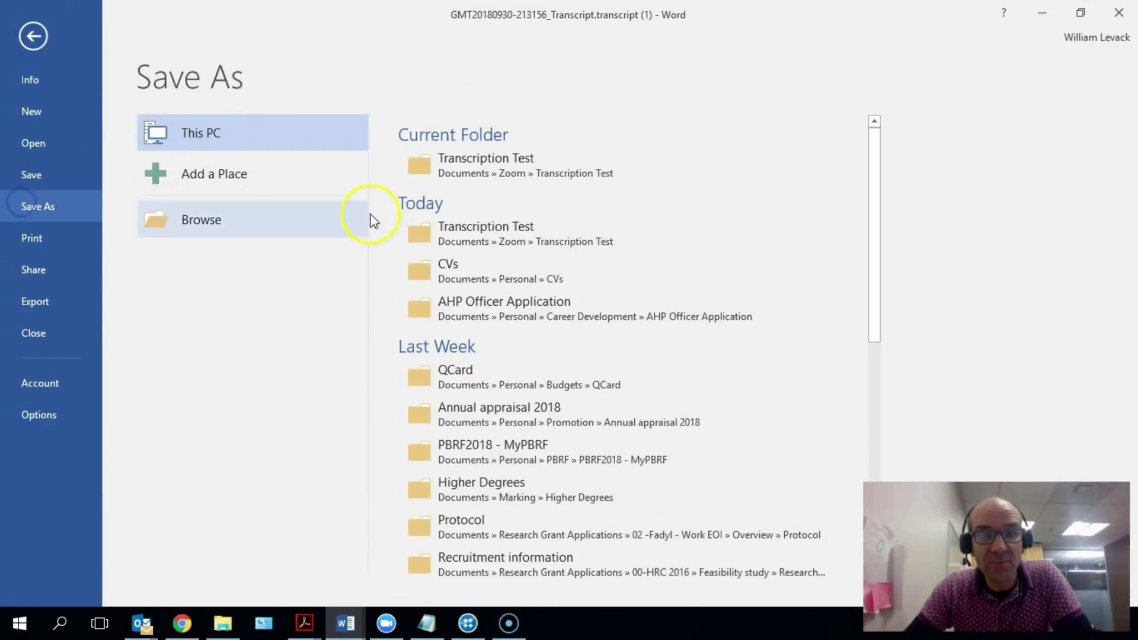
{"action": "left_click", "coordinate": [522, 162]}
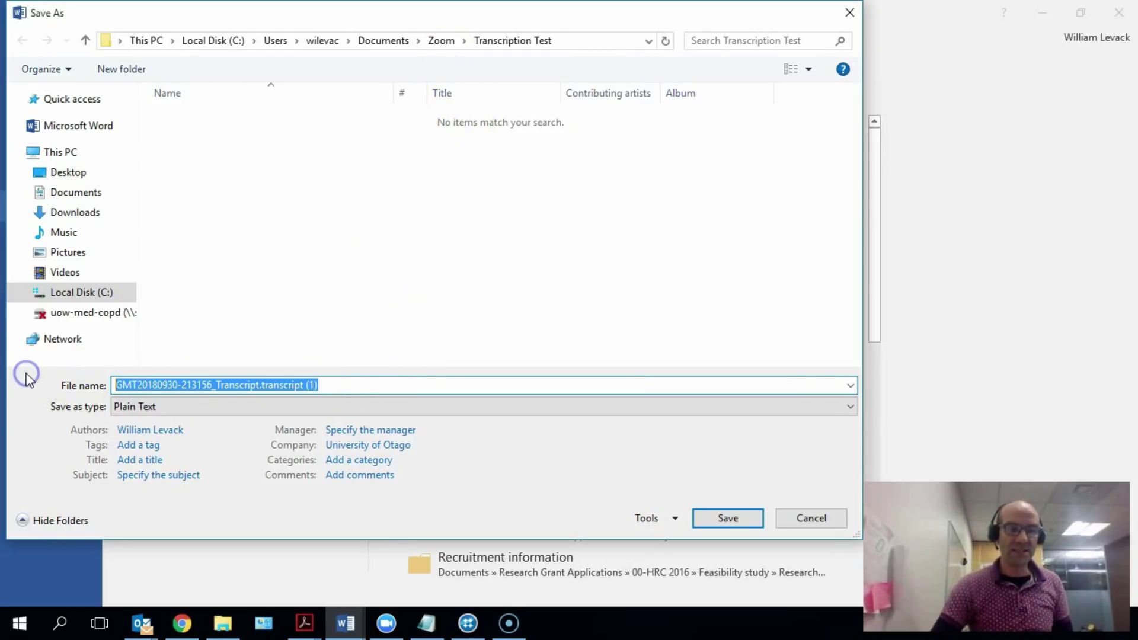
{"action": "left_click", "coordinate": [323, 388]}
{"action": "key", "text": "ctrl+shift+Left"}
{"action": "key", "text": "ctrl+shift+Left"}
{"action": "left_click", "coordinate": [272, 386]}
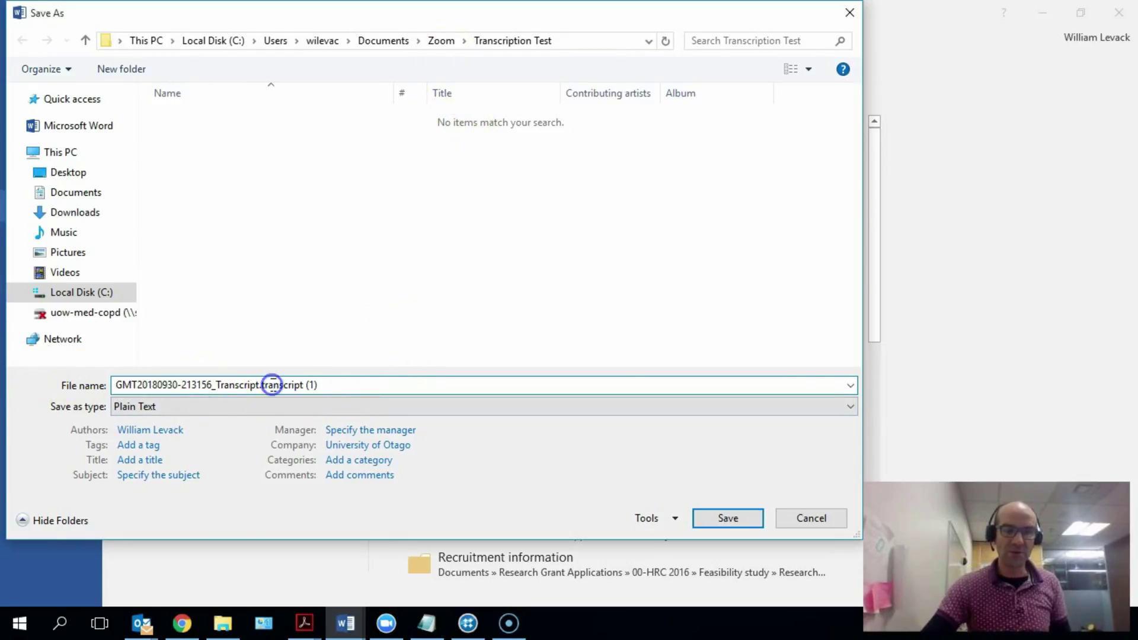
{"action": "left_click", "coordinate": [315, 385]}
{"action": "key", "text": "BackSpace"}
{"action": "key", "text": "BackSpace"}
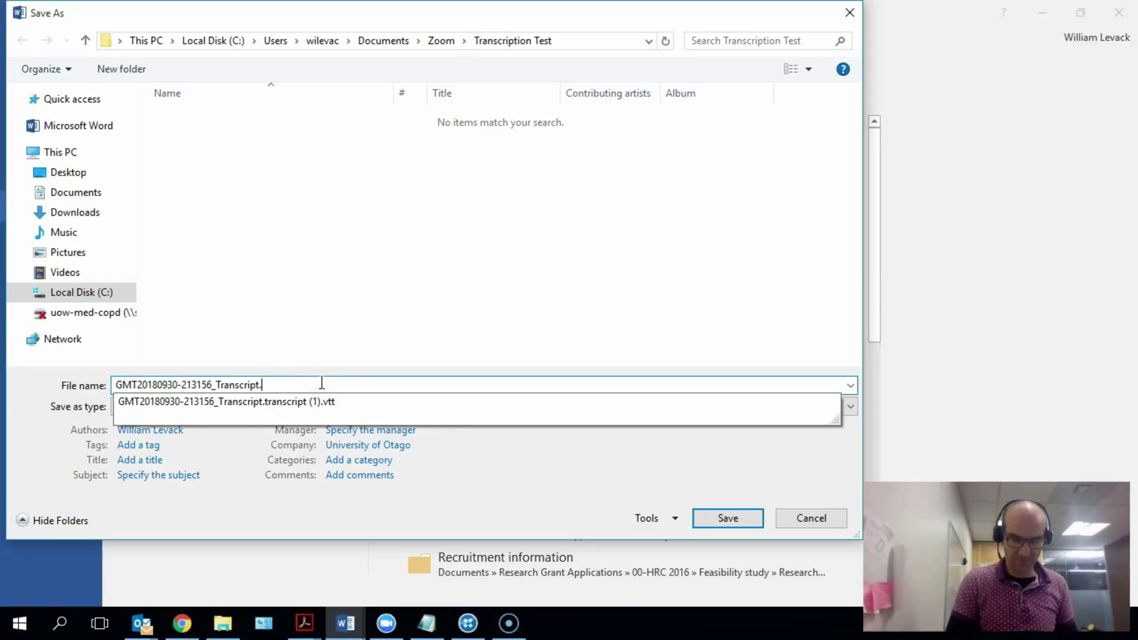
{"action": "key", "text": "BackSpace"}
{"action": "type", "text": "_edited"}
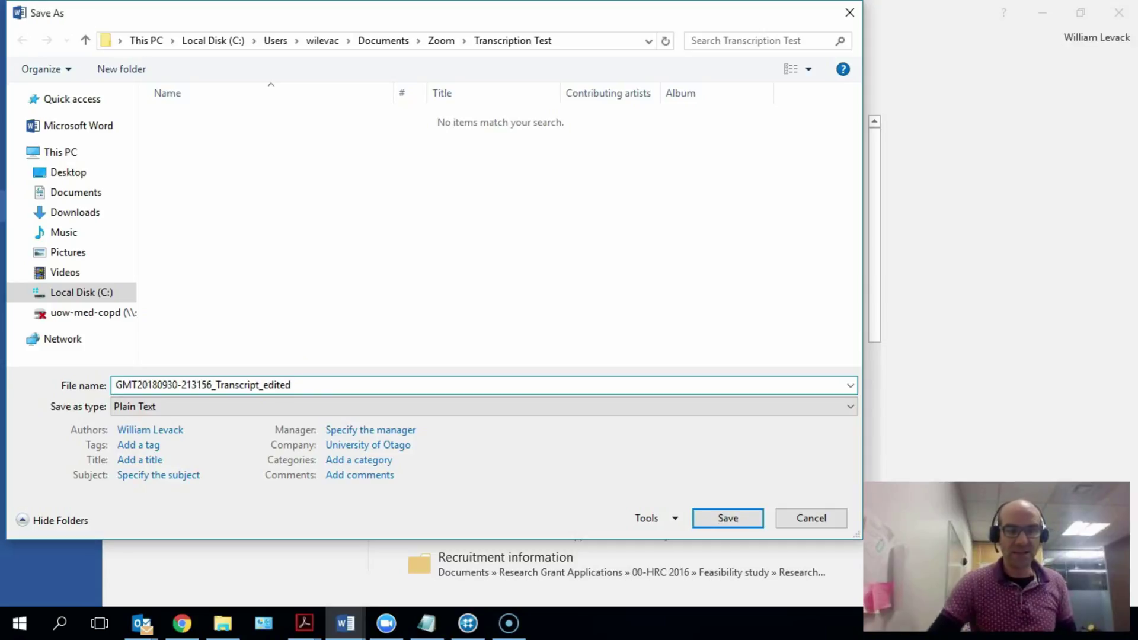
Keep Plain Text as the file type and save the transcript.
{"action": "left_click", "coordinate": [329, 407]}
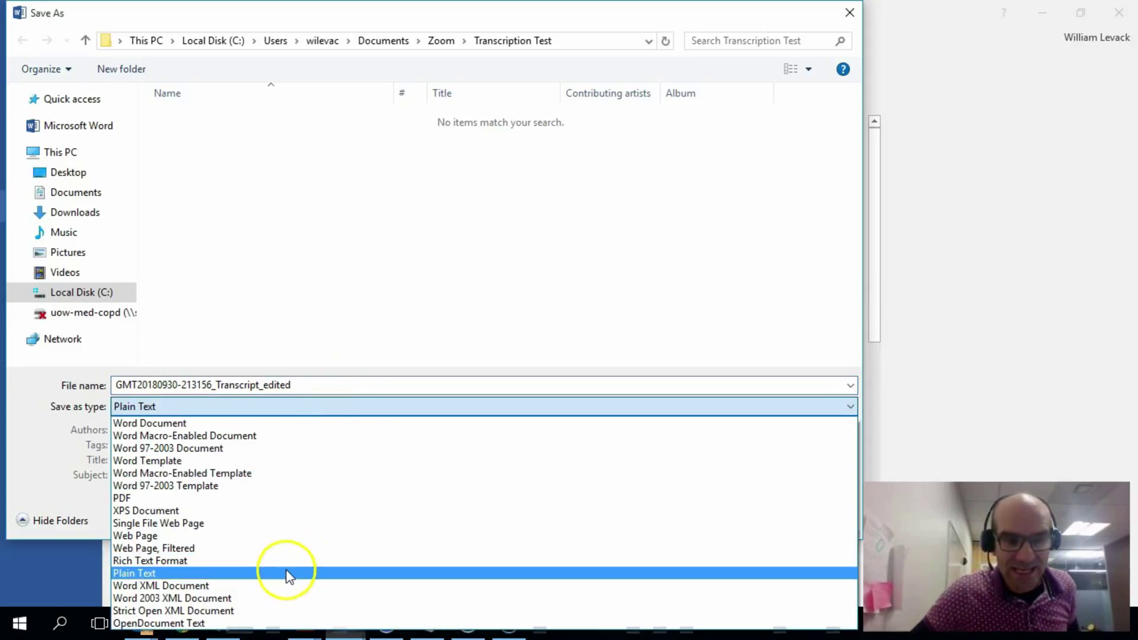
{"action": "left_click", "coordinate": [283, 572]}
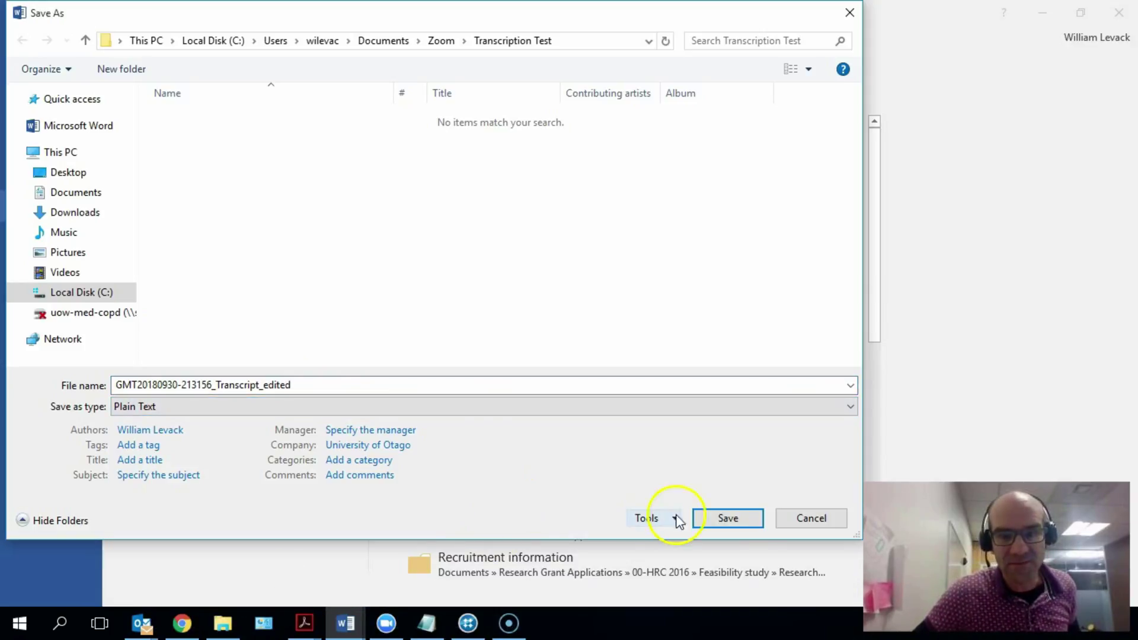
{"action": "left_click", "coordinate": [729, 519]}
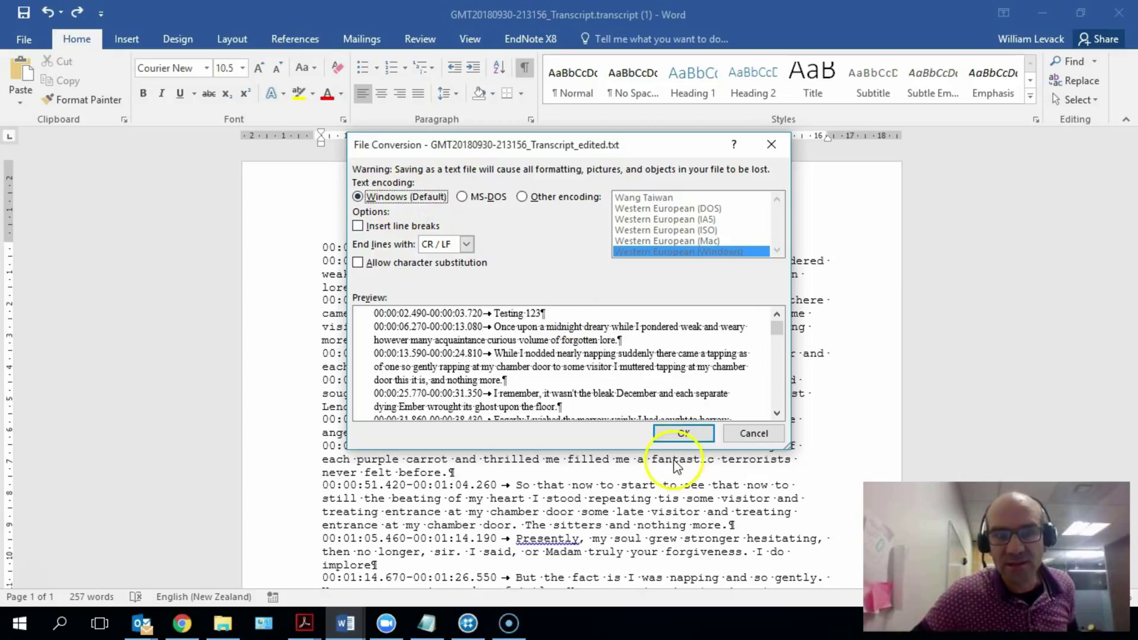
Accept the Windows (Default) encoding and open the new text document from Transcription Test.
{"action": "left_click", "coordinate": [685, 433]}
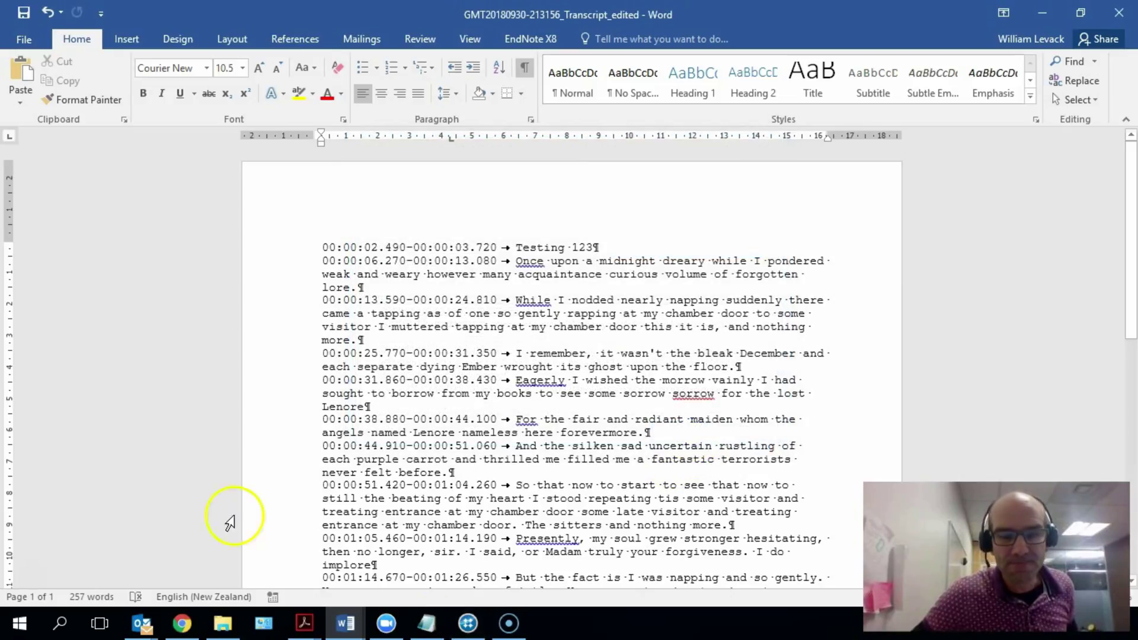
{"action": "left_click", "coordinate": [224, 623]}
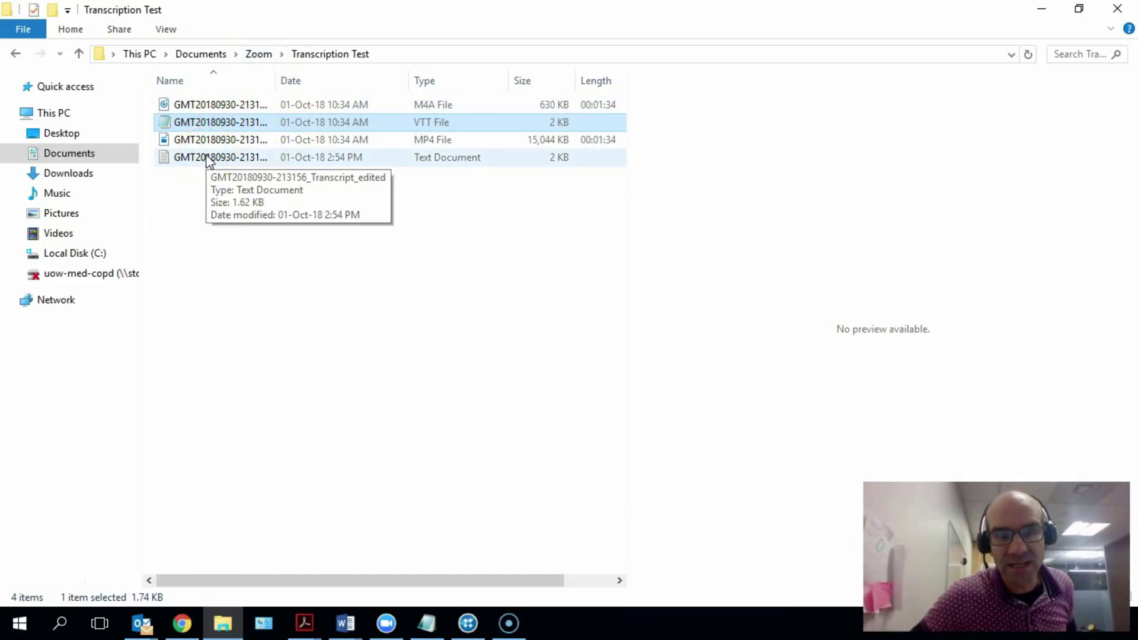
{"action": "double_click", "coordinate": [228, 159]}
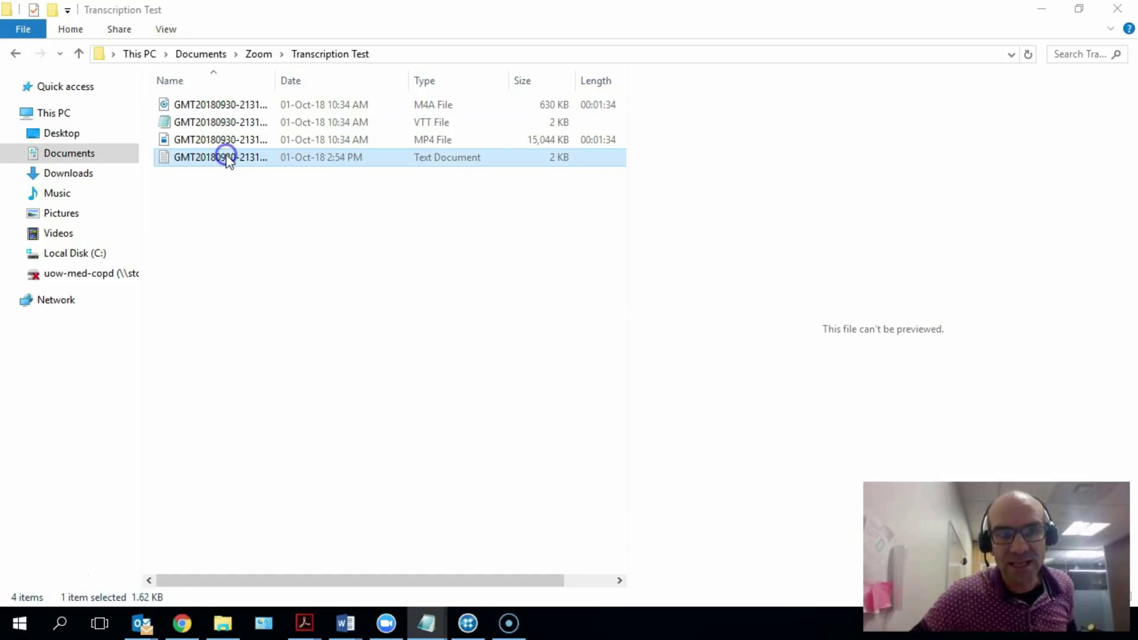
{"action": "double_click", "coordinate": [227, 157]}
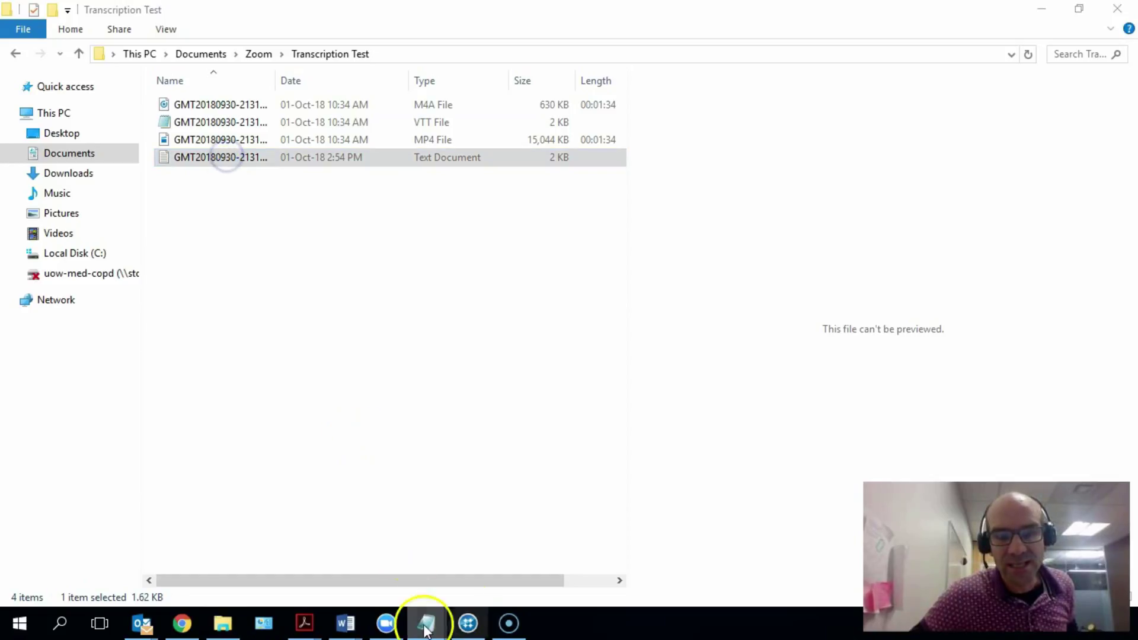
Check the tab-separated timestamps and lines in a maximized Notepad window, then close it.
{"action": "mouse_move", "coordinate": [424, 629]}
{"action": "left_click", "coordinate": [566, 557]}
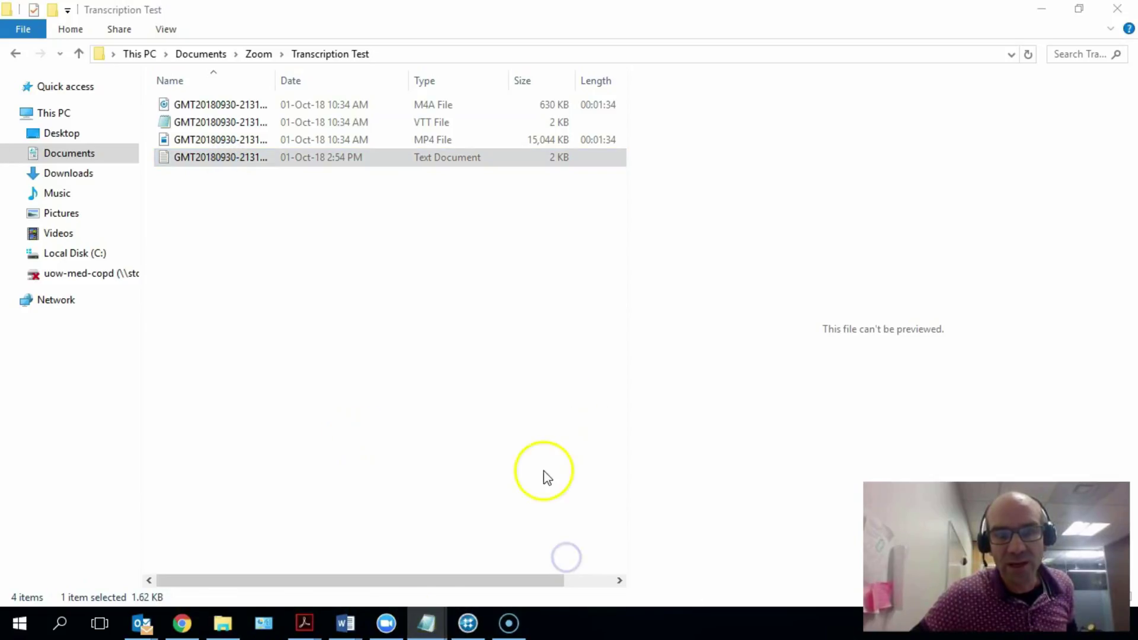
{"action": "left_click", "coordinate": [428, 556]}
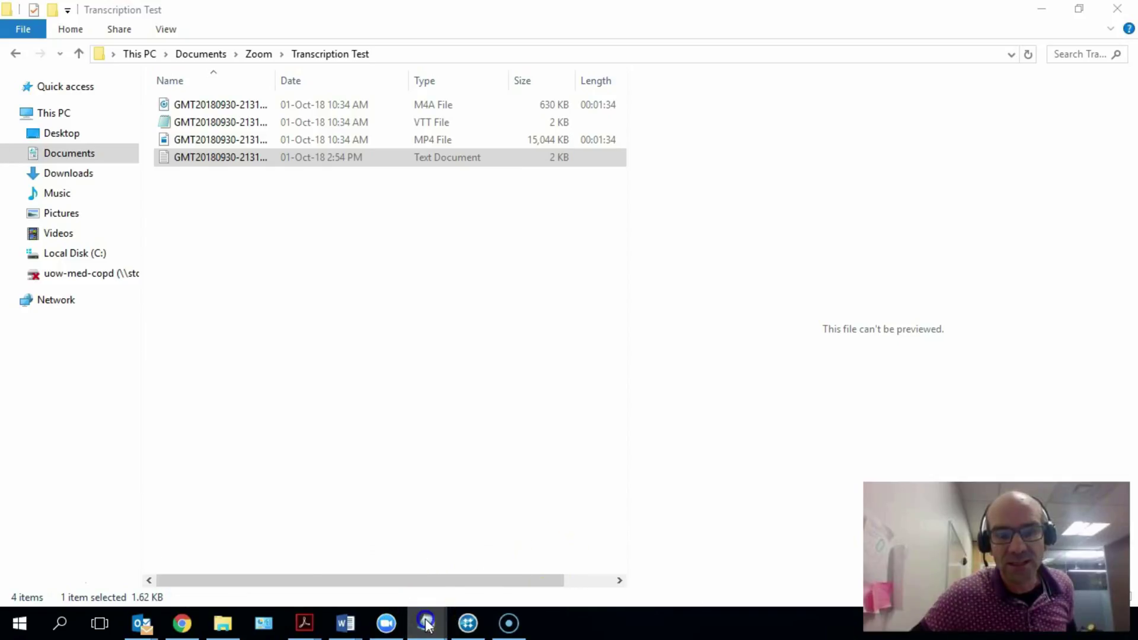
{"action": "left_click", "coordinate": [287, 553]}
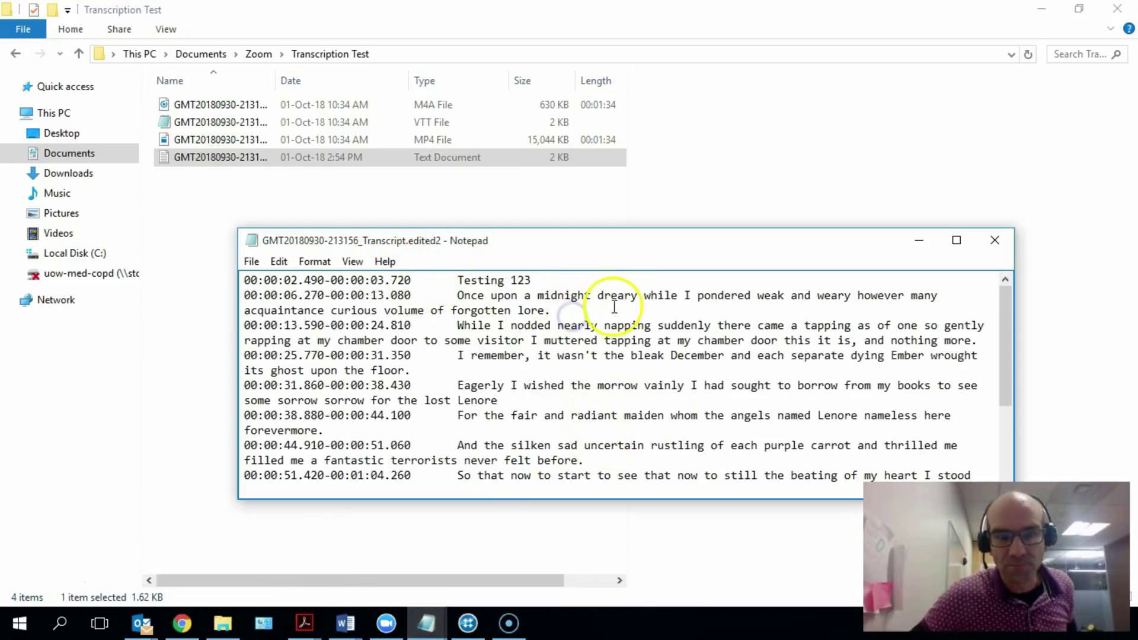
{"action": "left_click", "coordinate": [994, 241]}
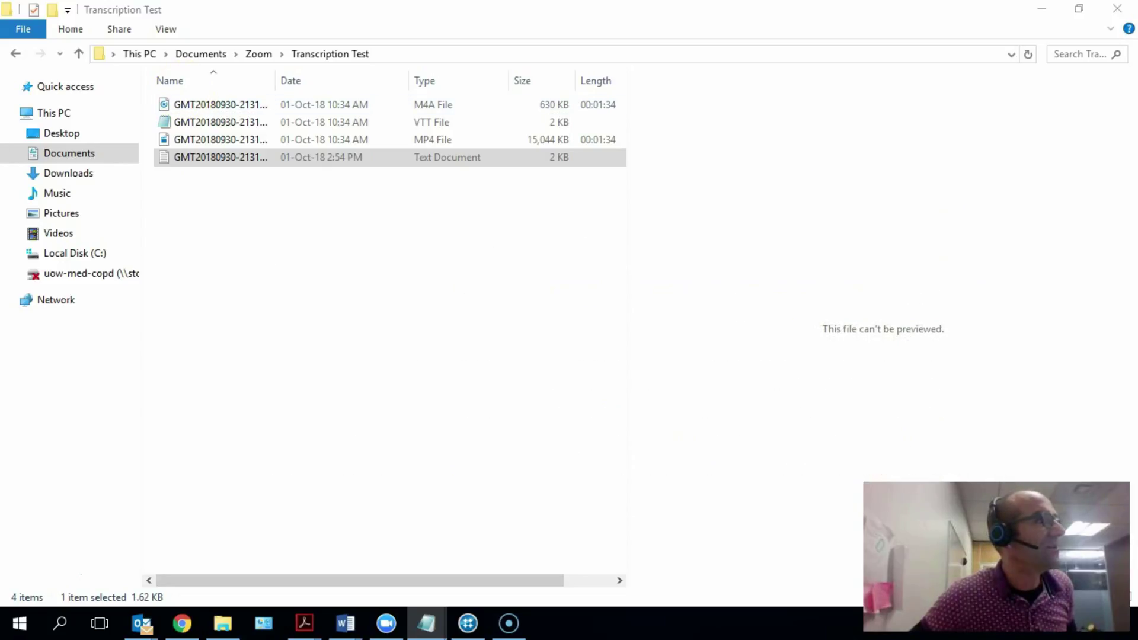
{"action": "double_click", "coordinate": [365, 157]}
{"action": "left_click", "coordinate": [716, 164]}
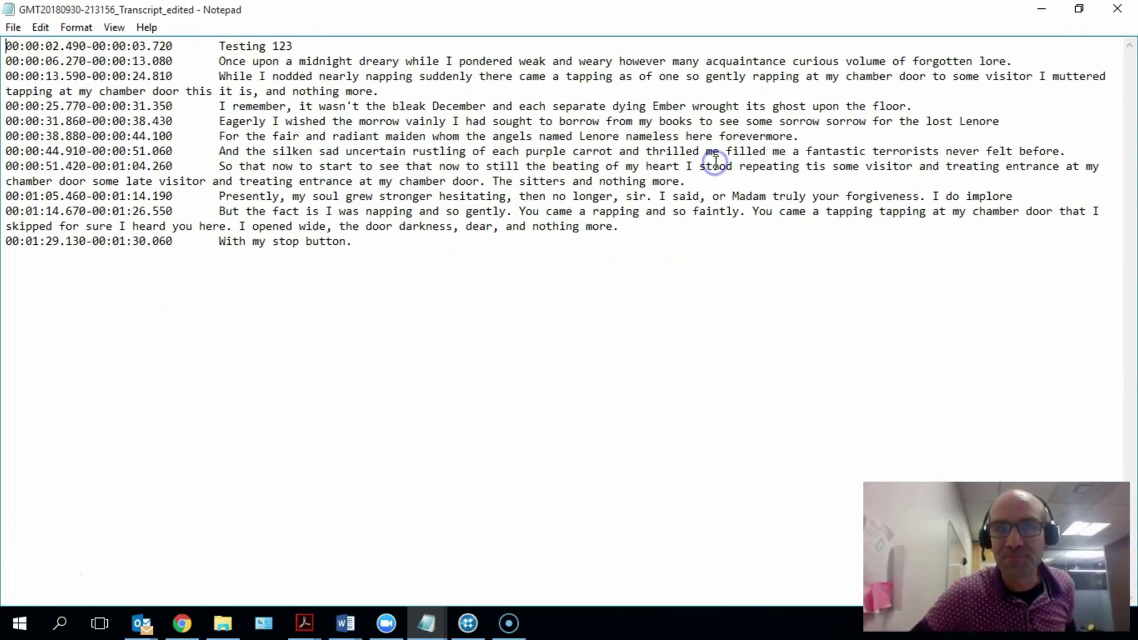
{"action": "left_click", "coordinate": [1113, 8]}
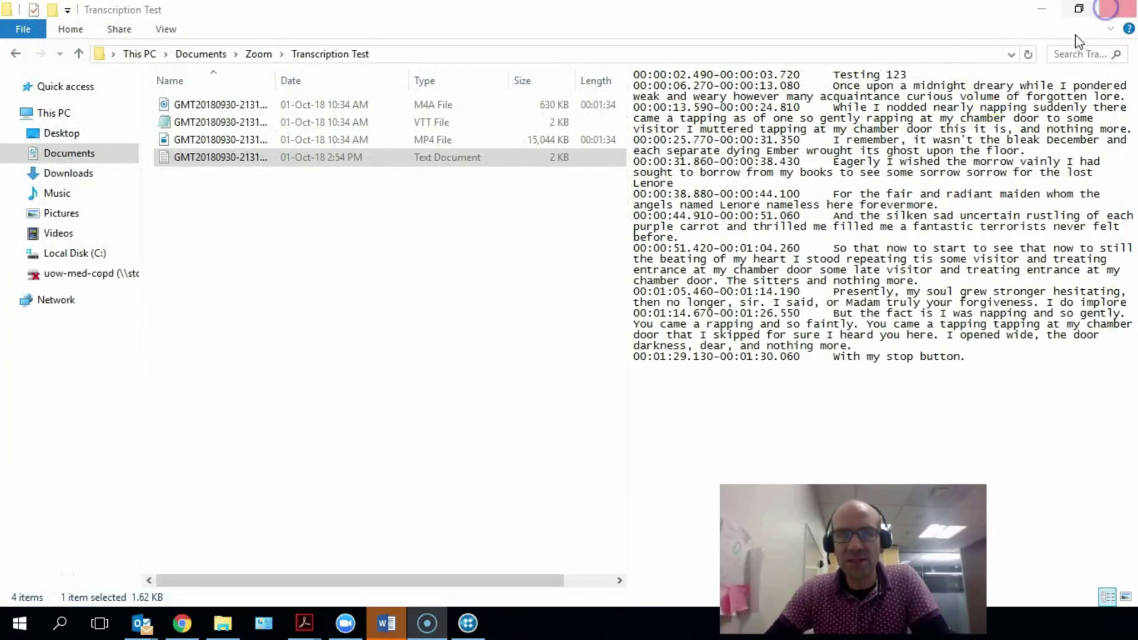
In the Test Transcription Project, make the video transcript editable, widen the grid, and choose Import Rows.
{"action": "mouse_move", "coordinate": [467, 627]}
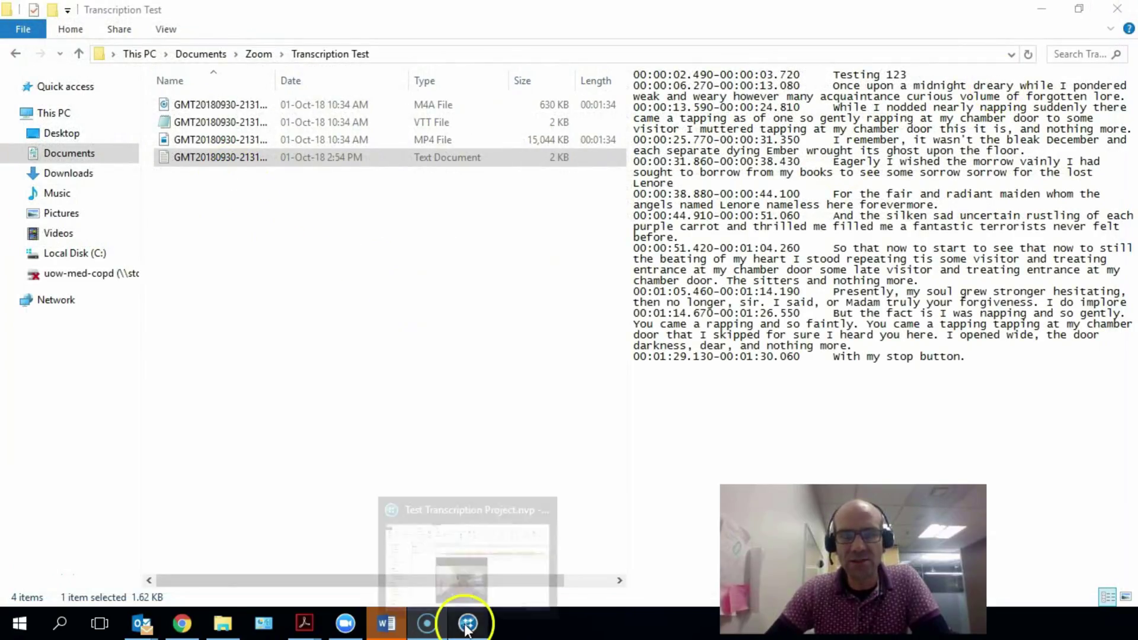
{"action": "left_click", "coordinate": [489, 520]}
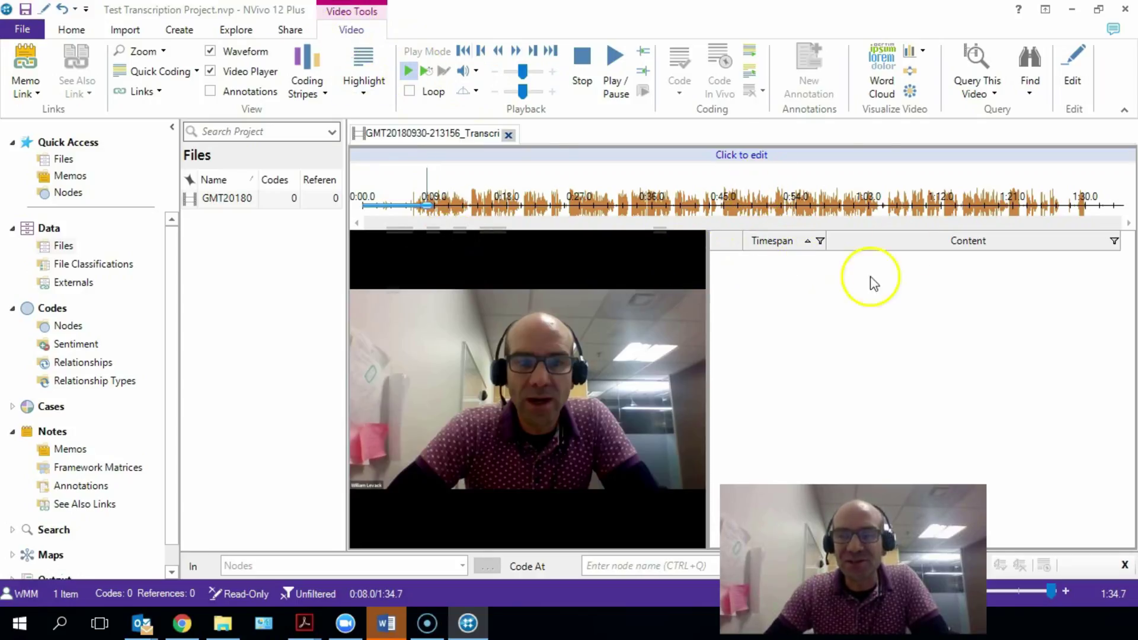
{"action": "left_click", "coordinate": [742, 158]}
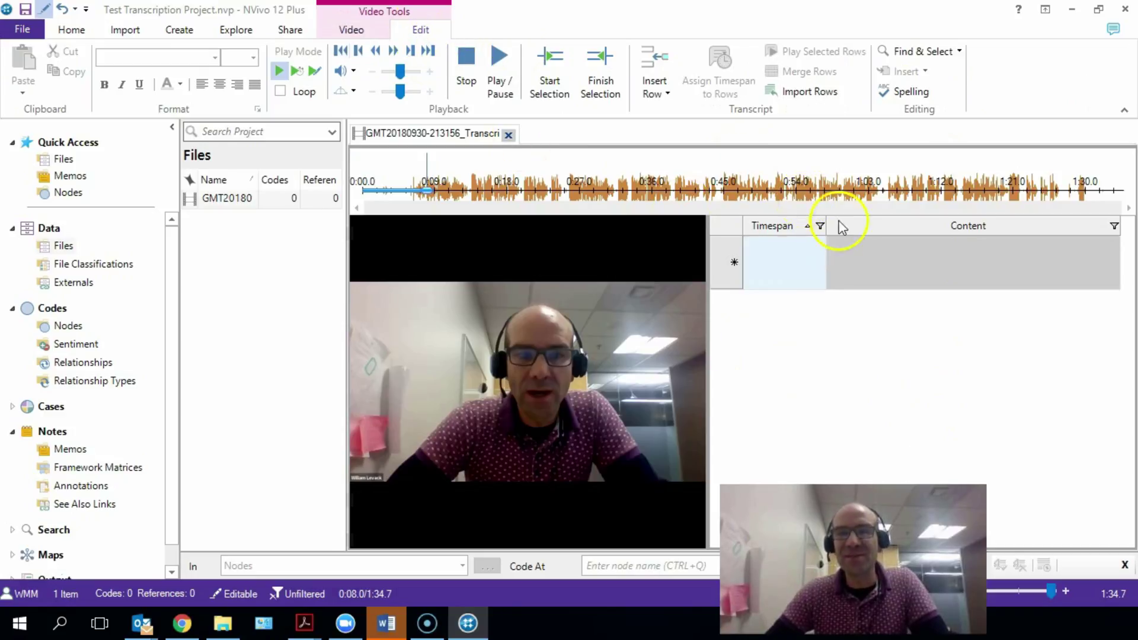
{"action": "left_click_drag", "start_coordinate": [706, 258], "coordinate": [583, 252]}
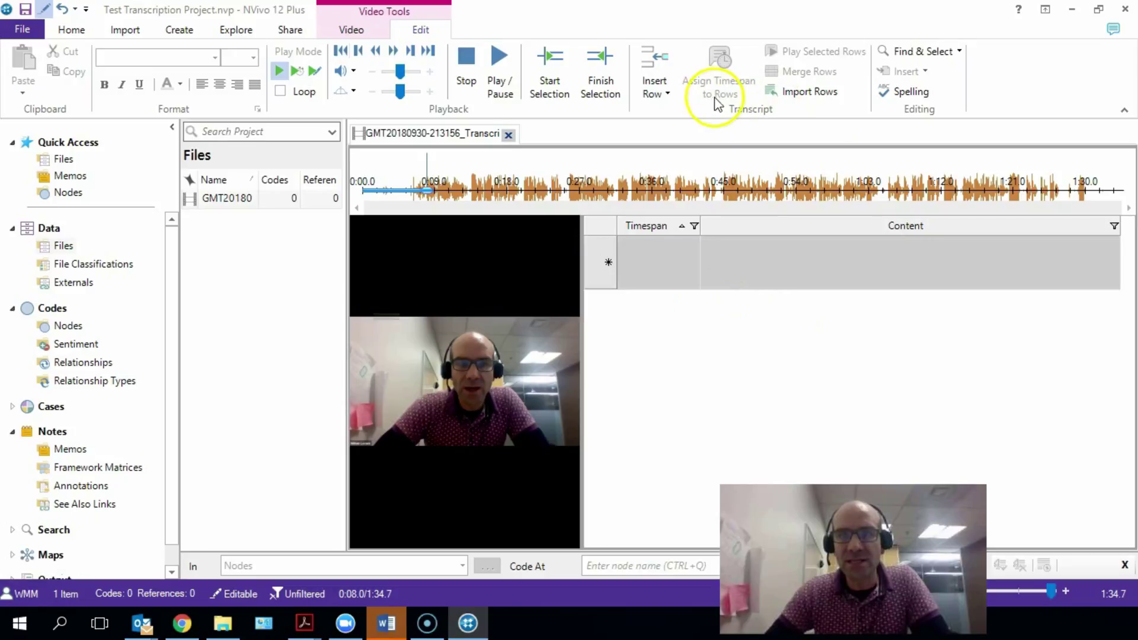
{"action": "left_click", "coordinate": [652, 261]}
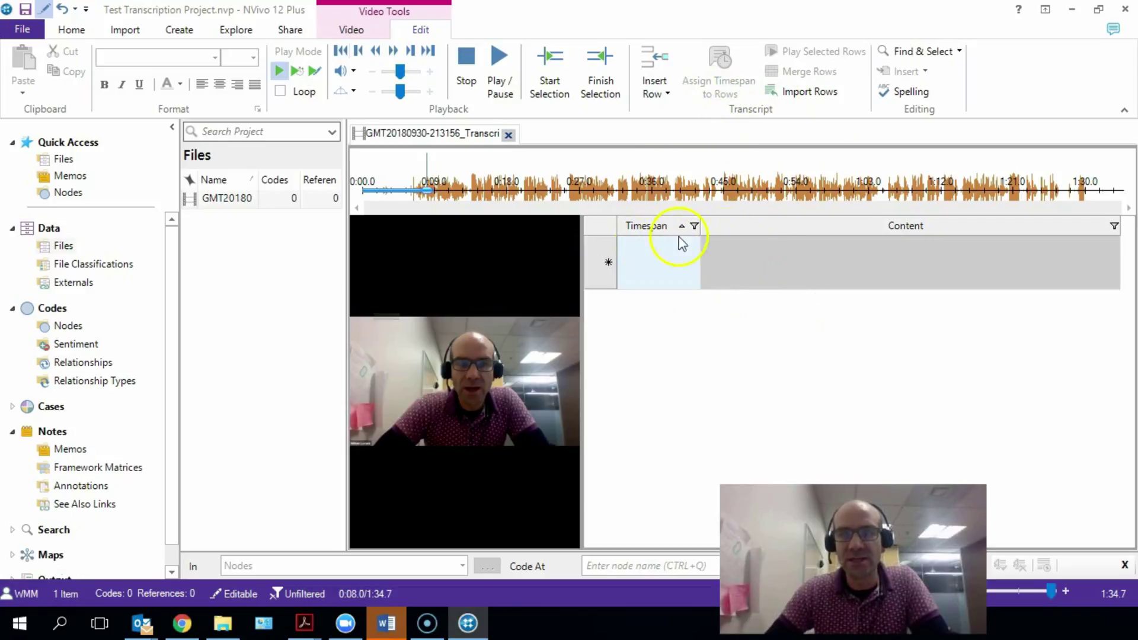
{"action": "left_click", "coordinate": [824, 94]}
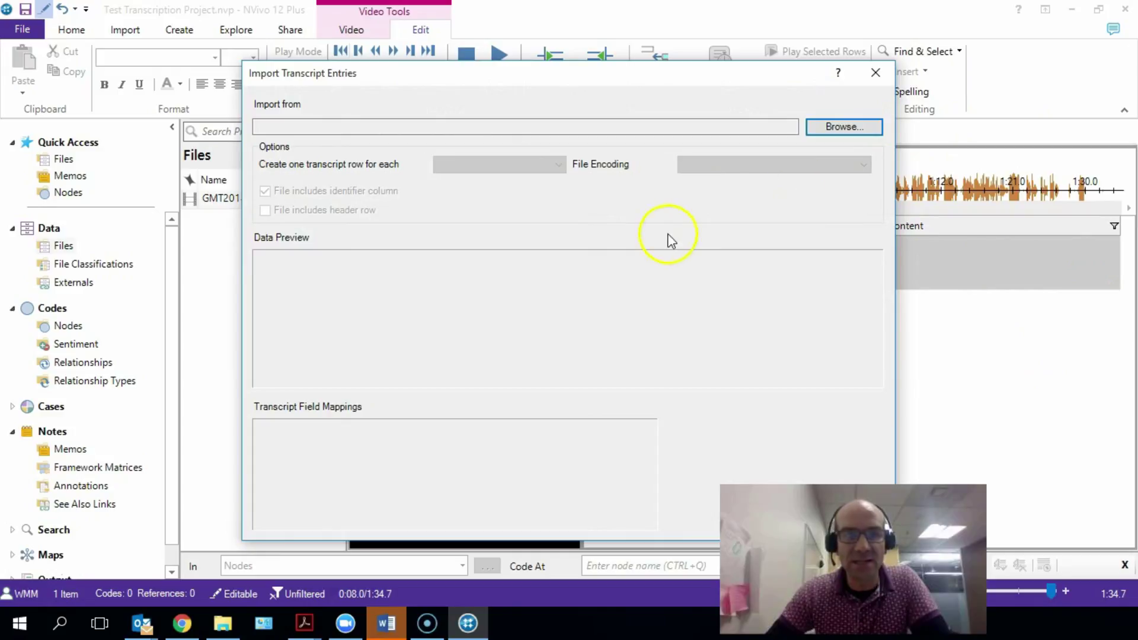
Pick the edited transcript .txt, split rows by Tab Delimited Line, and untick the header row.
{"action": "left_click", "coordinate": [844, 126]}
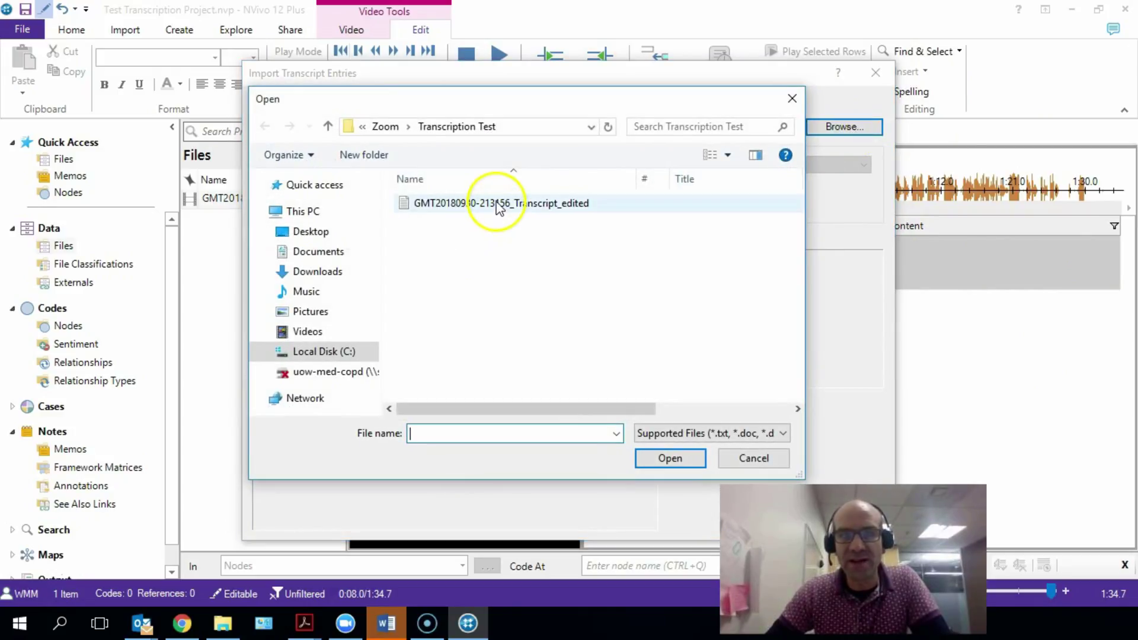
{"action": "left_click", "coordinate": [497, 204]}
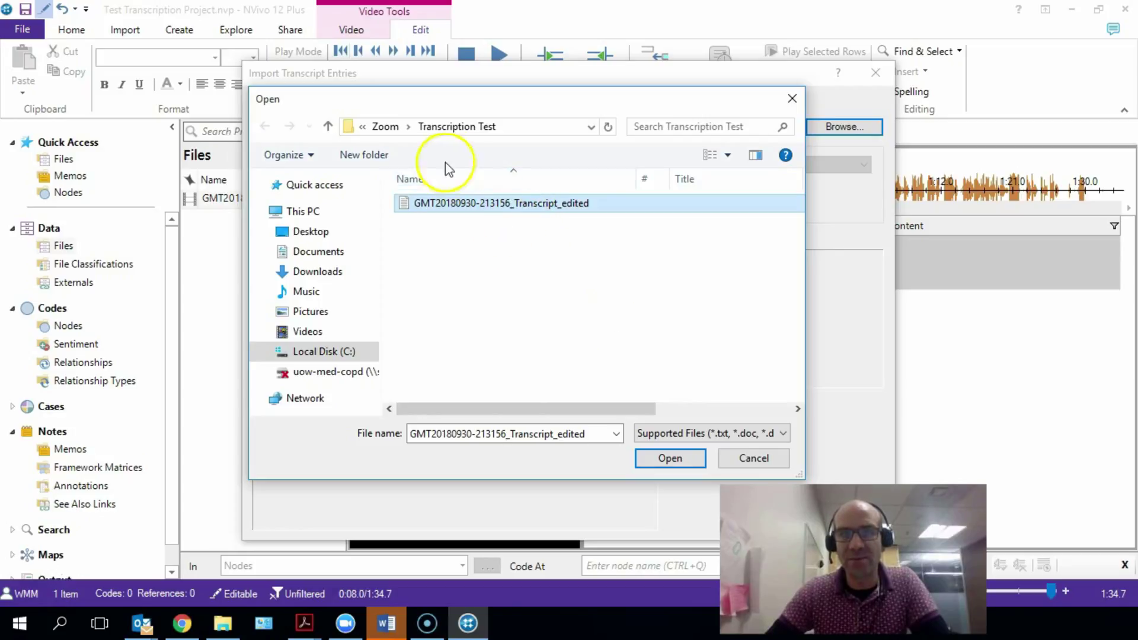
{"action": "left_click", "coordinate": [670, 459]}
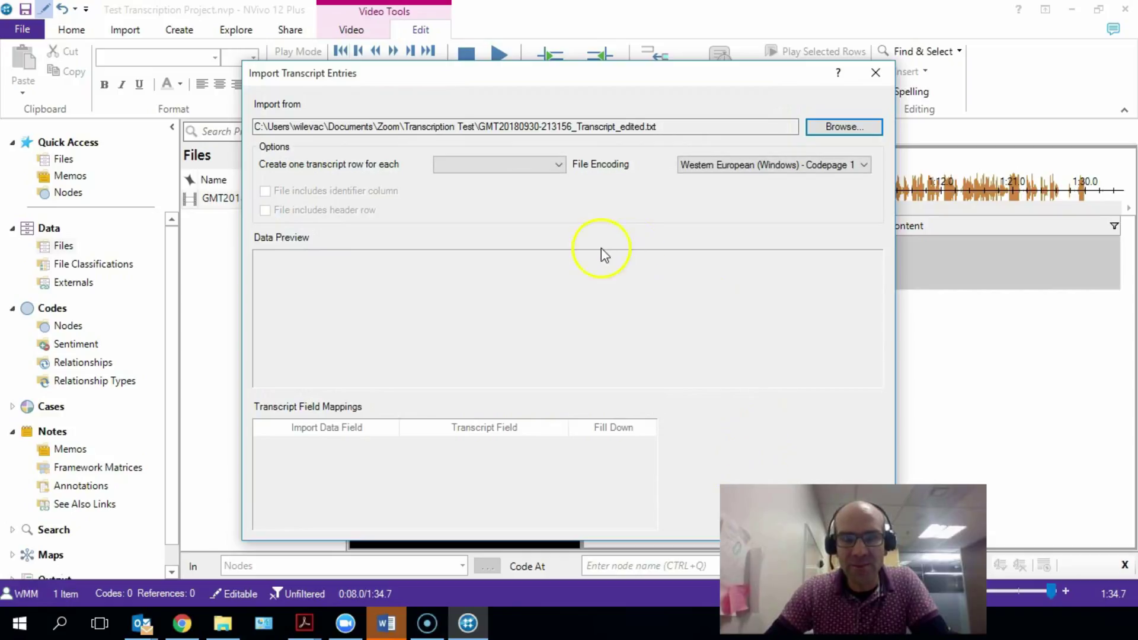
{"action": "left_click", "coordinate": [558, 166]}
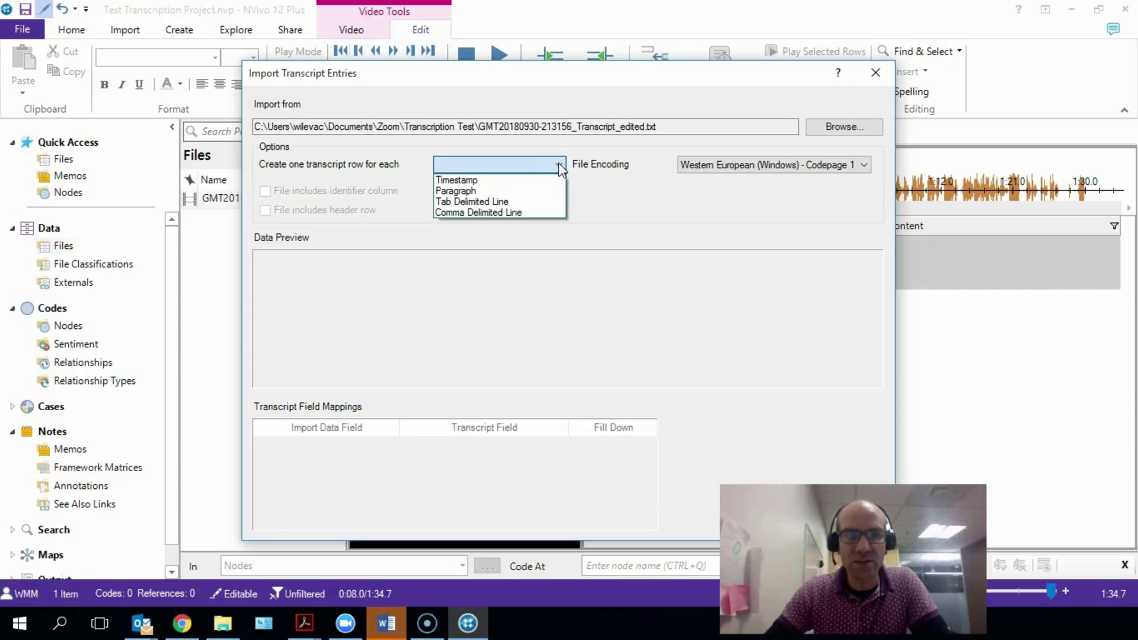
{"action": "left_click", "coordinate": [525, 203]}
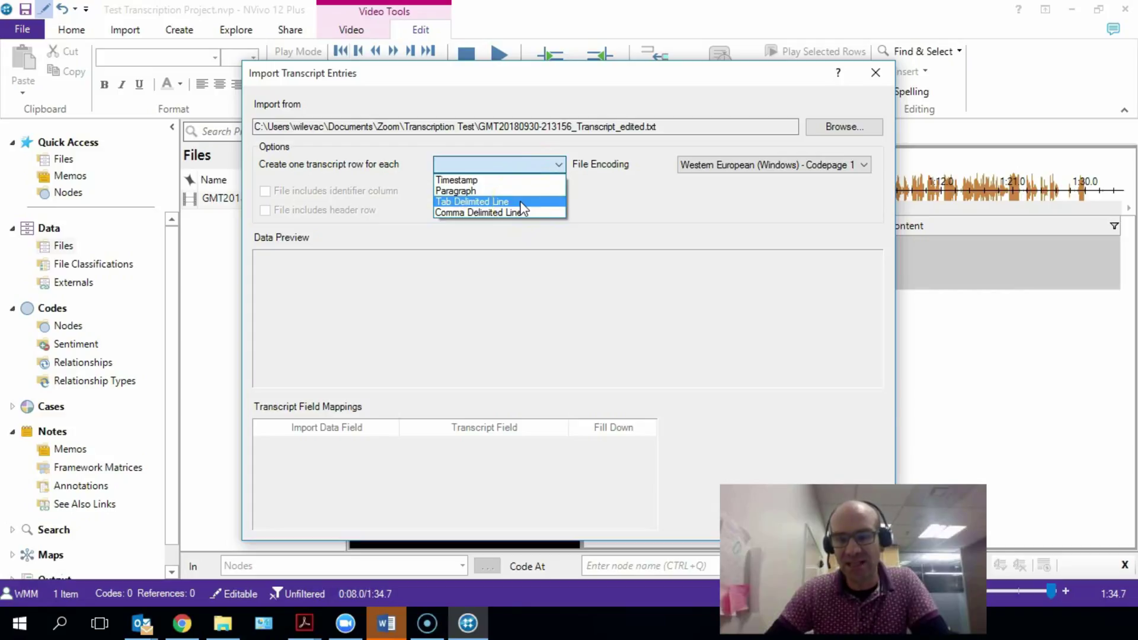
{"action": "left_click", "coordinate": [521, 208]}
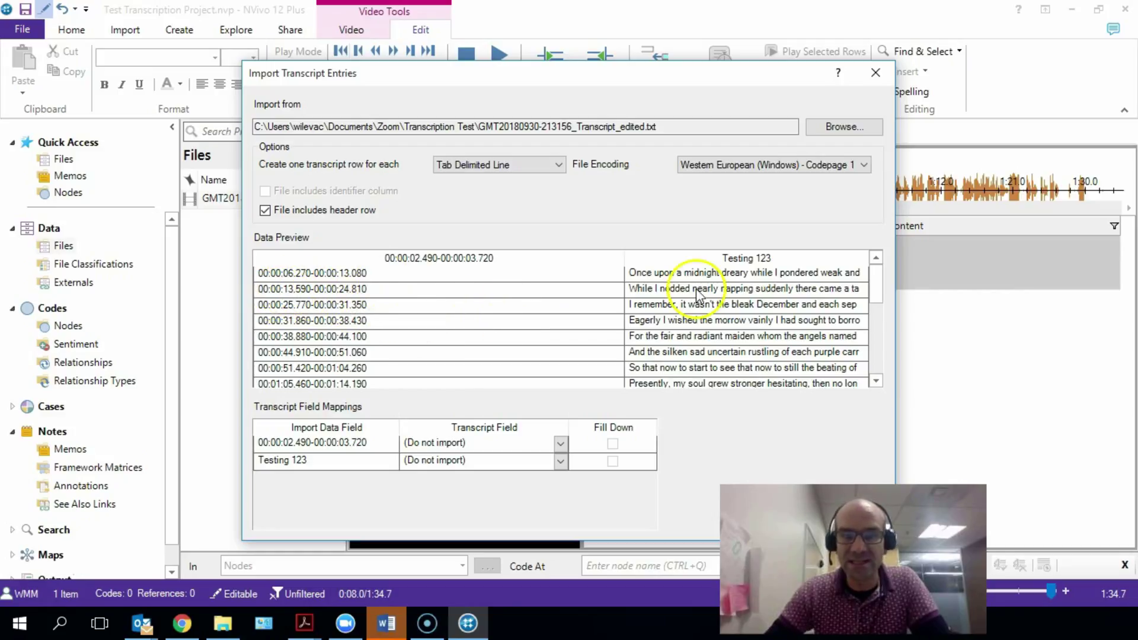
{"action": "left_click", "coordinate": [265, 210]}
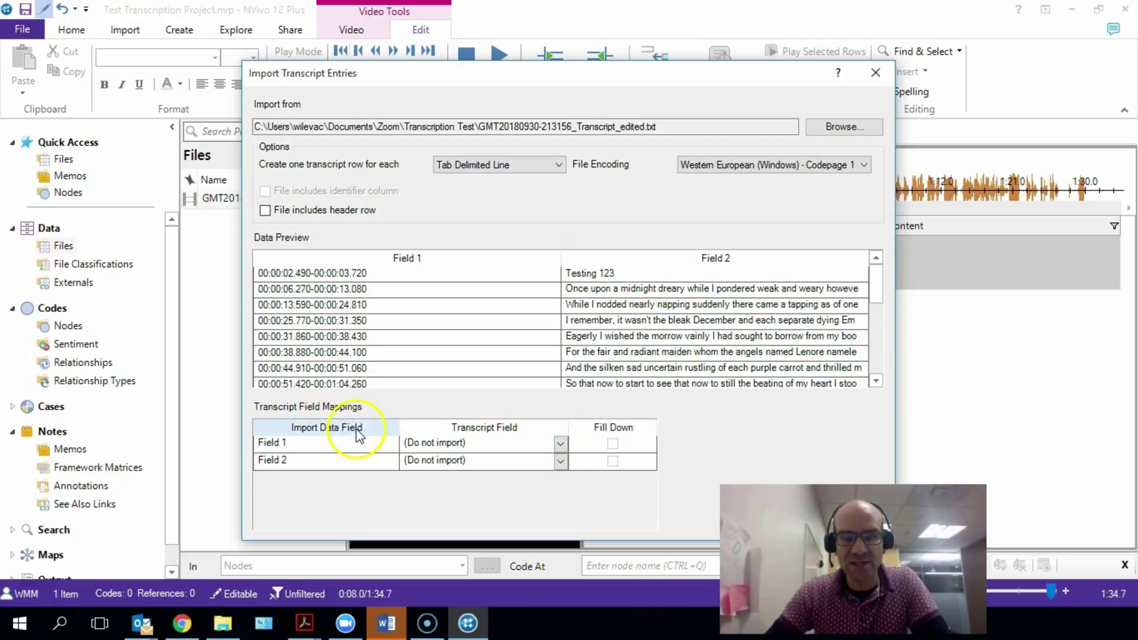
Map Field 1 to Timespan and Field 2 to Content, then import the rows.
{"action": "left_click", "coordinate": [561, 445]}
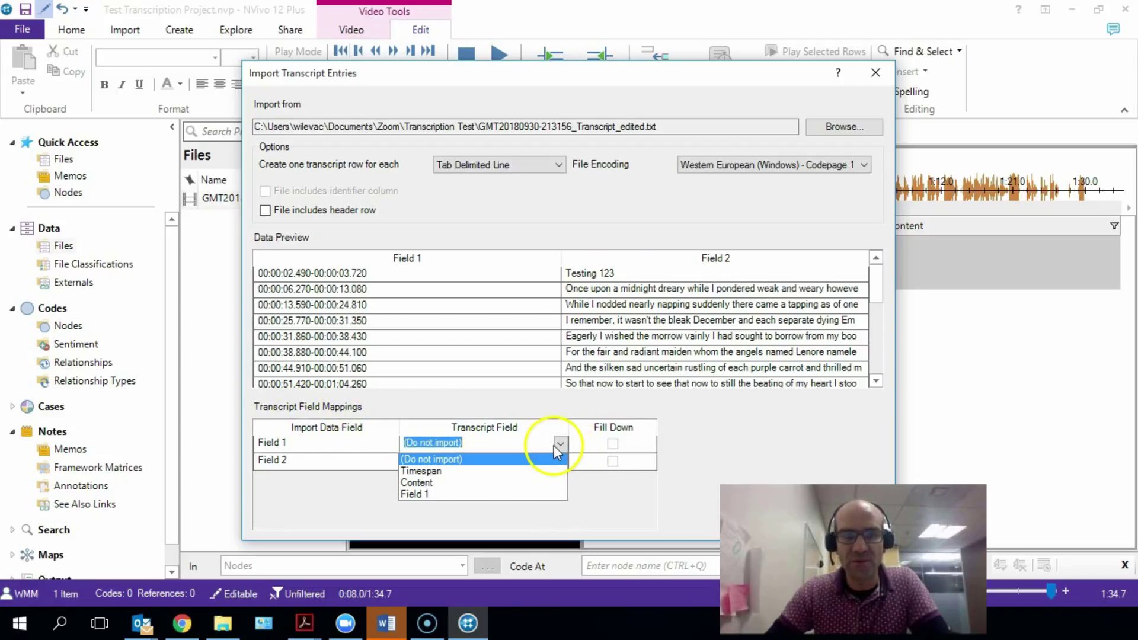
{"action": "left_click", "coordinate": [415, 473]}
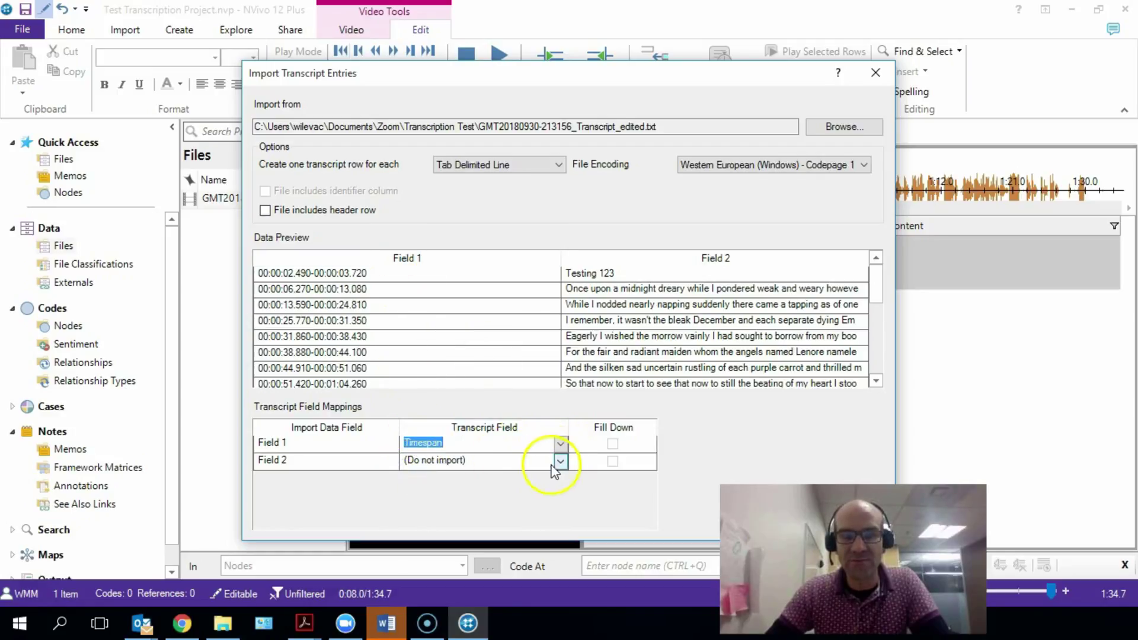
{"action": "left_click", "coordinate": [560, 461]}
{"action": "left_click", "coordinate": [468, 500]}
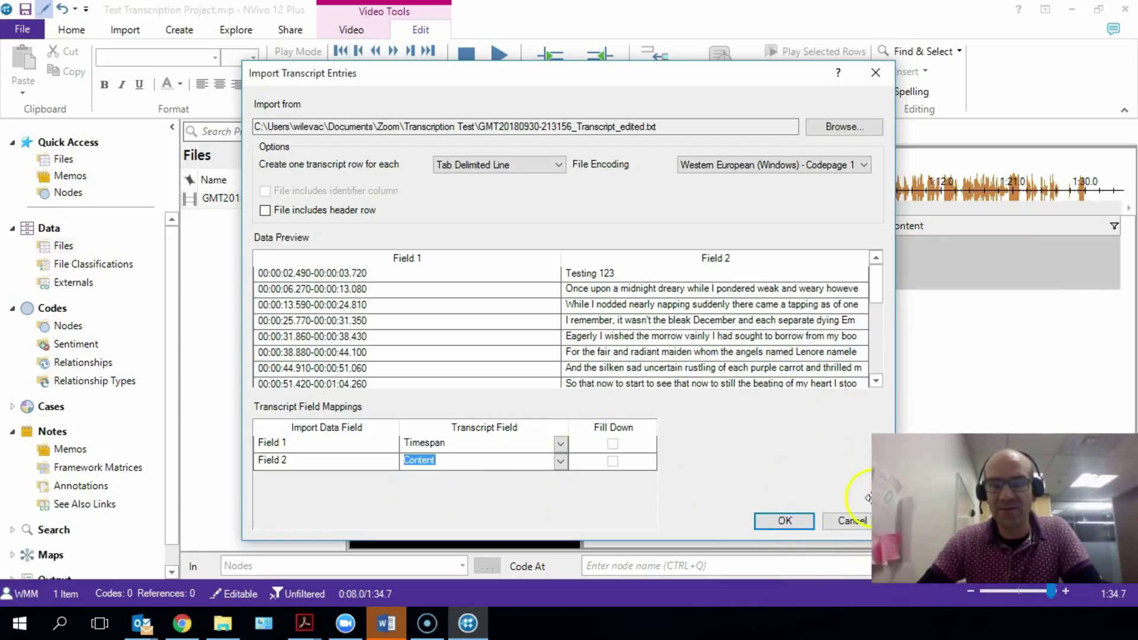
{"action": "left_click", "coordinate": [785, 522]}
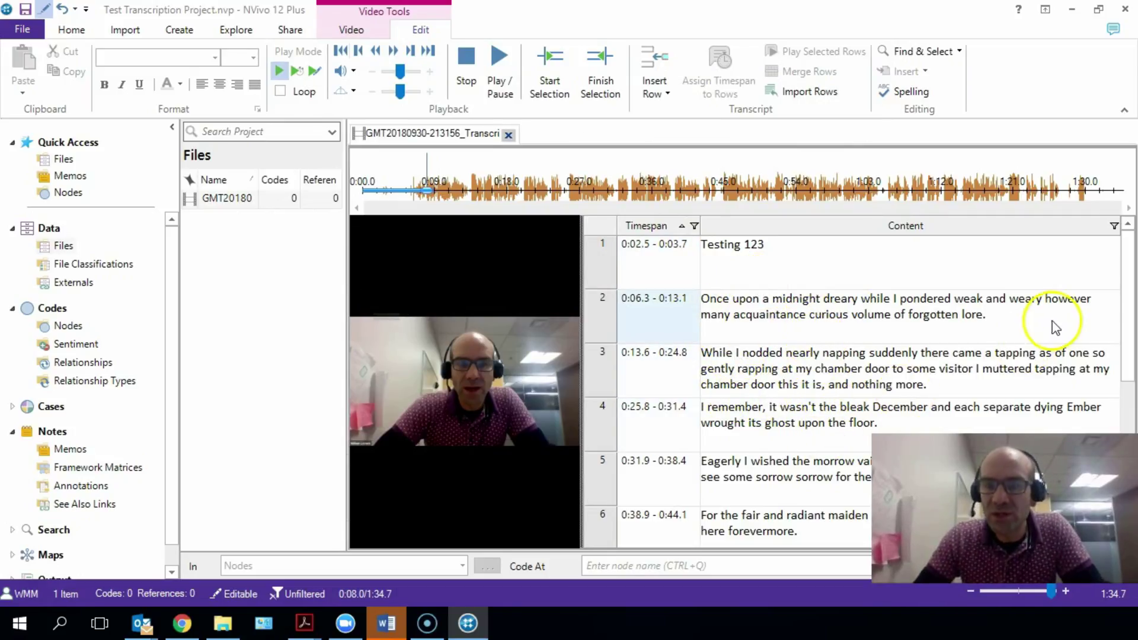
Select all of row 4's Content text and code it at the node 'Reflecting on the past'.
{"action": "scroll", "coordinate": [1112, 286], "scroll_direction": "down", "scroll_amount": 1}
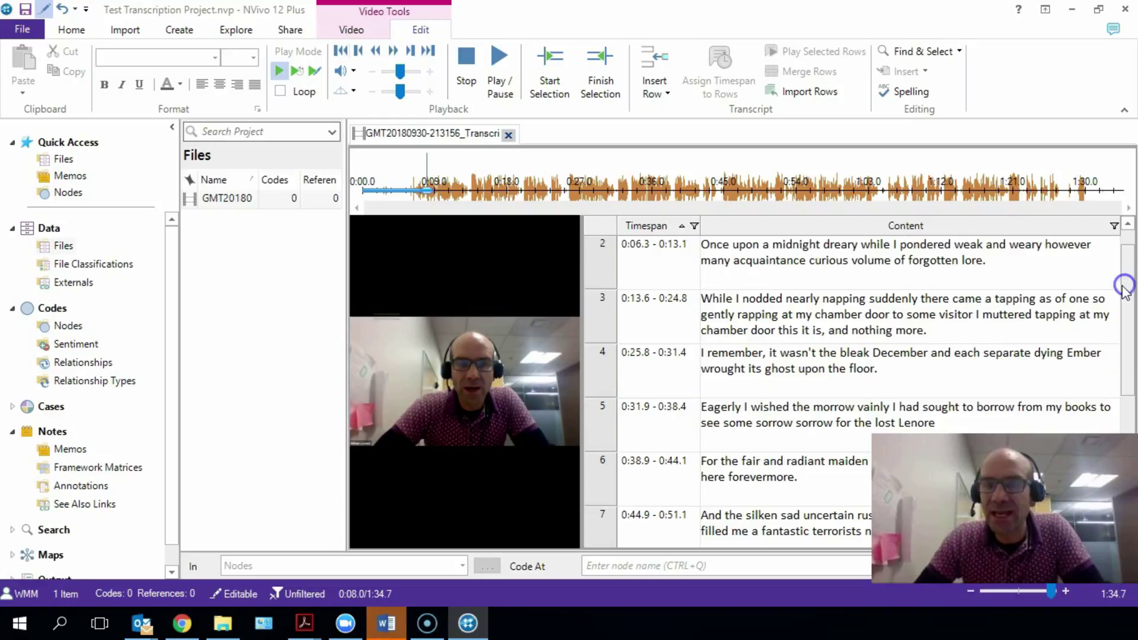
{"action": "left_click", "coordinate": [919, 374]}
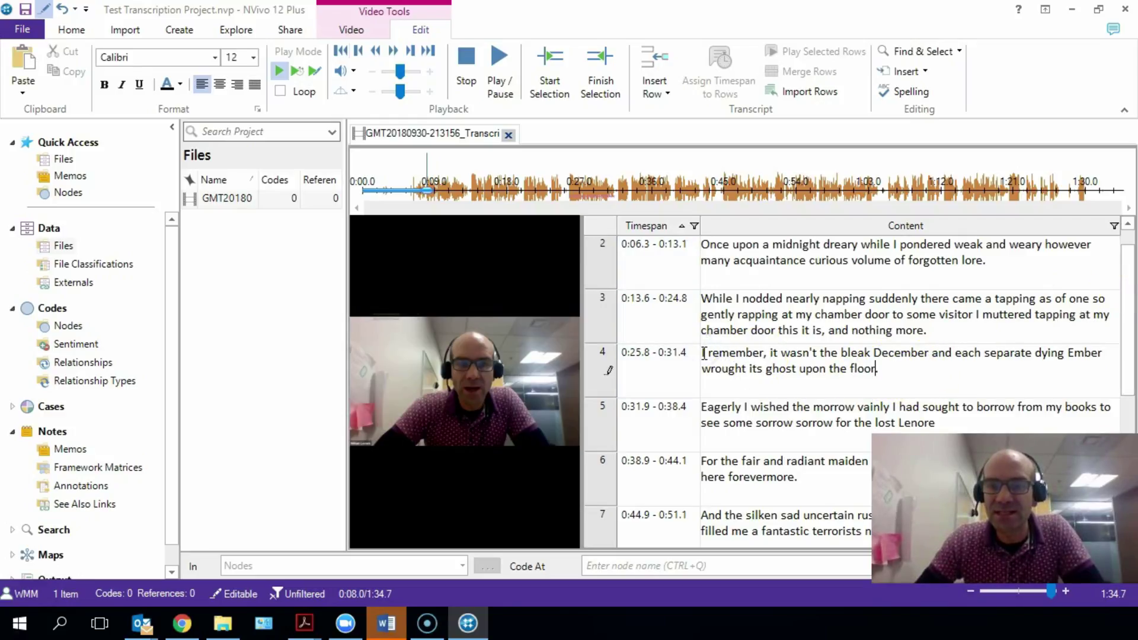
{"action": "left_click_drag", "start_coordinate": [703, 354], "coordinate": [880, 370]}
{"action": "right_click", "coordinate": [831, 354]}
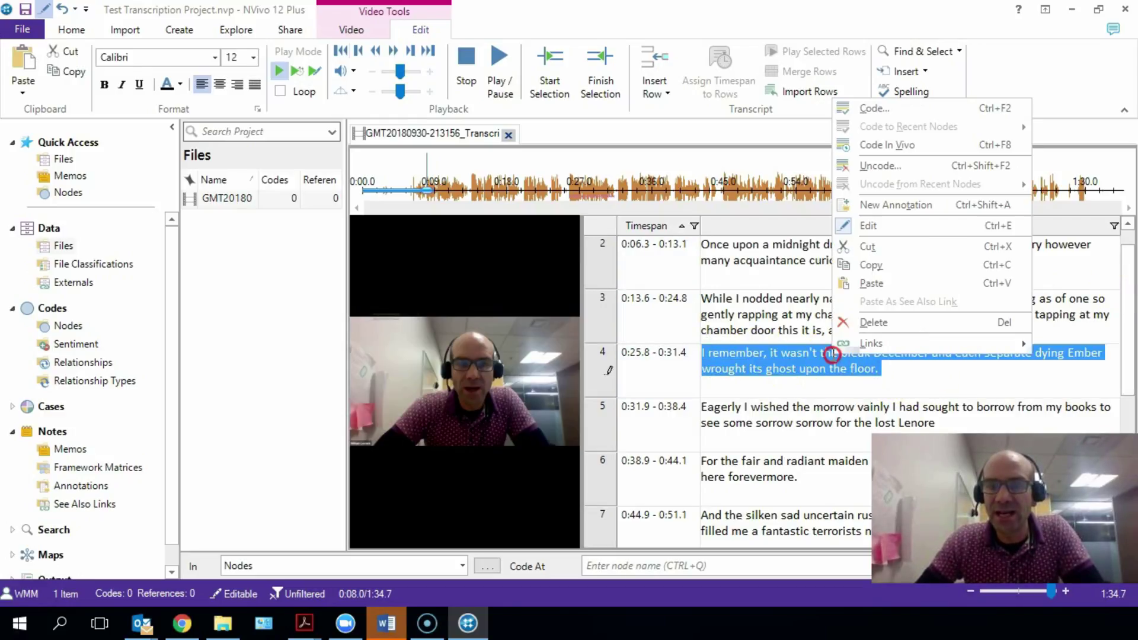
{"action": "left_click", "coordinate": [877, 107]}
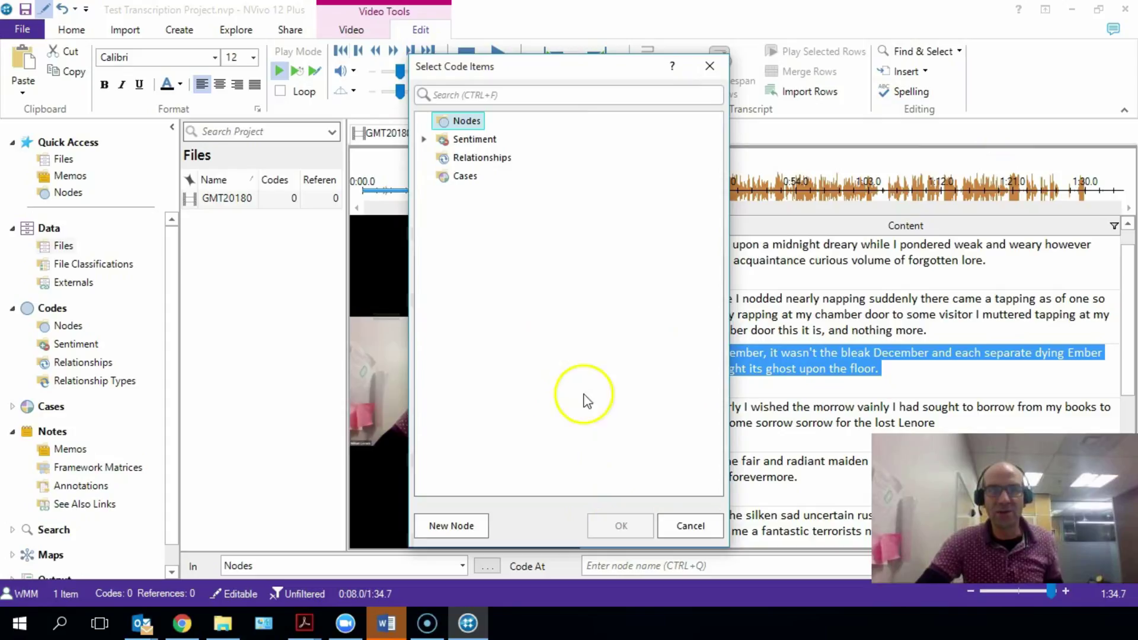
{"action": "left_click", "coordinate": [709, 66]}
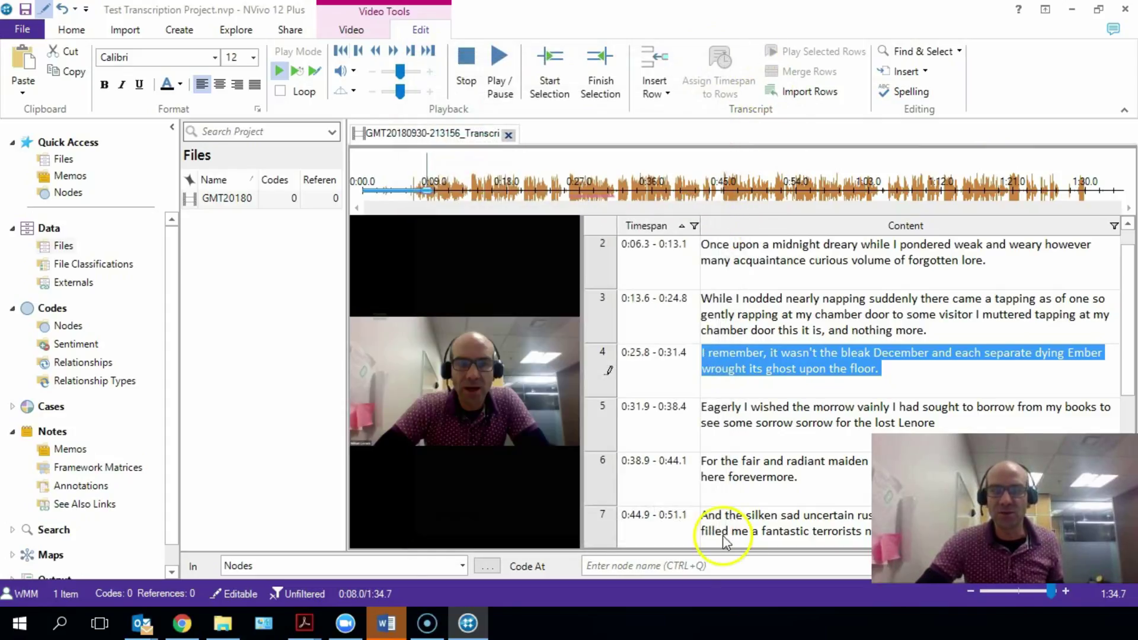
{"action": "left_click", "coordinate": [665, 567]}
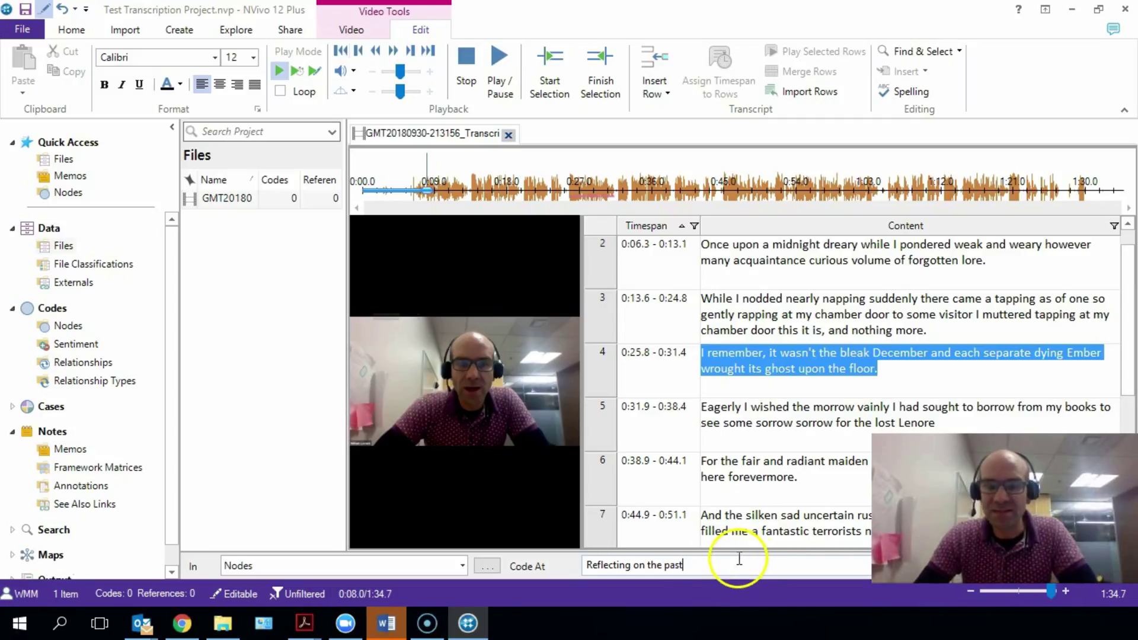
{"action": "left_click", "coordinate": [848, 357]}
{"action": "key", "text": "Return"}
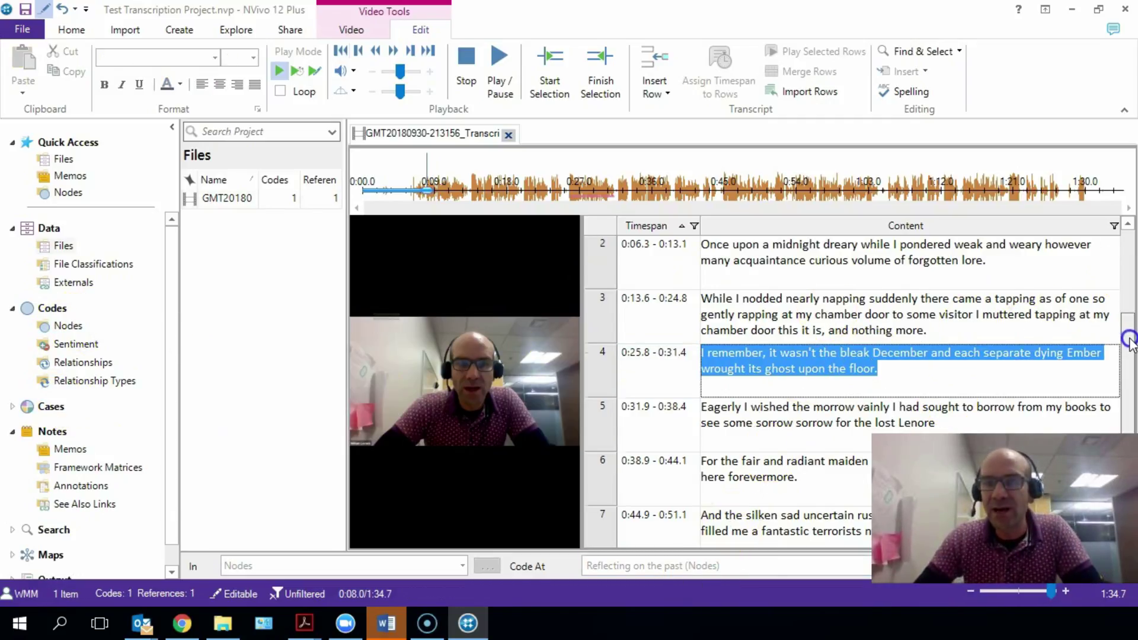
{"action": "scroll", "coordinate": [888, 355], "scroll_direction": "down", "scroll_amount": 5}
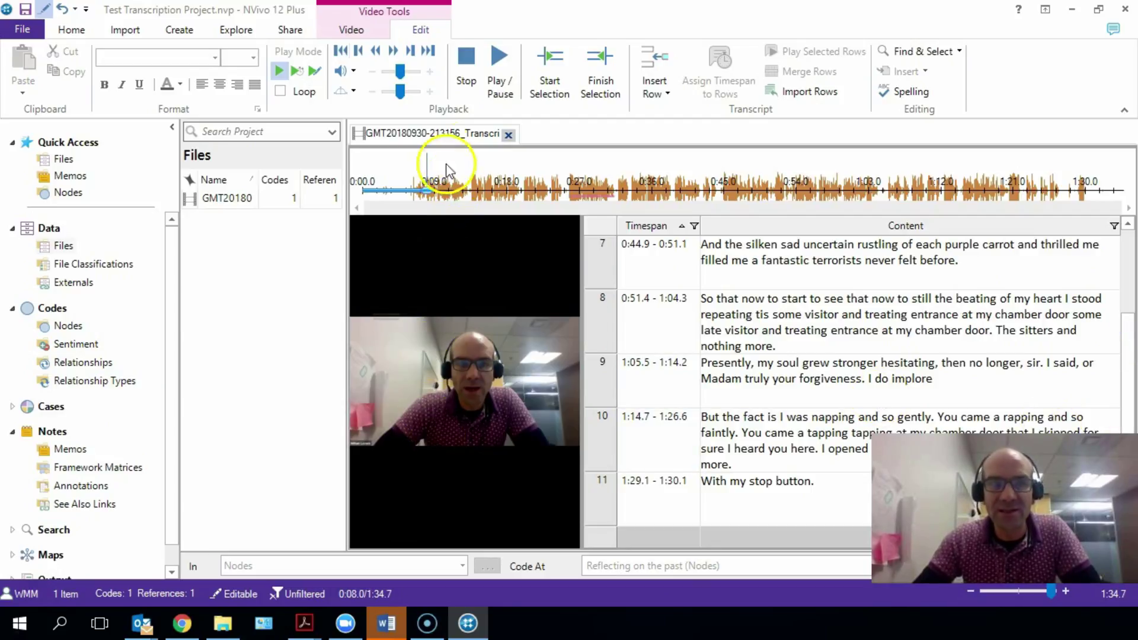
Test video playback by starting and stopping it.
{"action": "left_click", "coordinate": [497, 65]}
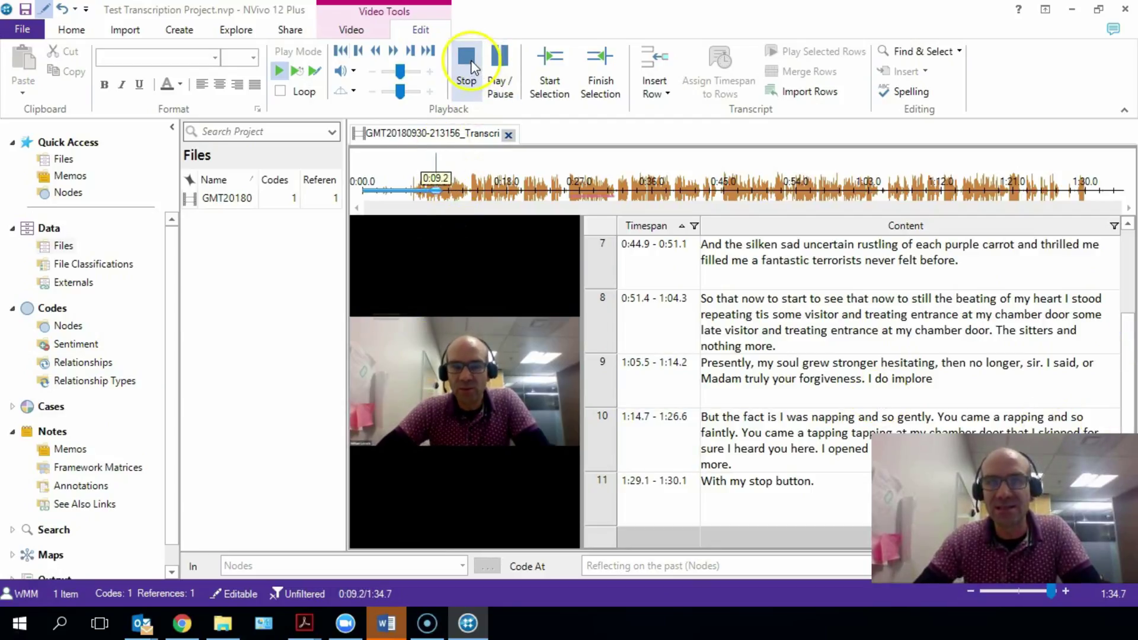
{"action": "left_click", "coordinate": [497, 65]}
{"action": "left_click", "coordinate": [665, 451]}
{"action": "left_click", "coordinate": [737, 415]}
Play only row 9's video stretch with Play Selected Rows, then pause it.
{"action": "left_click", "coordinate": [717, 372]}
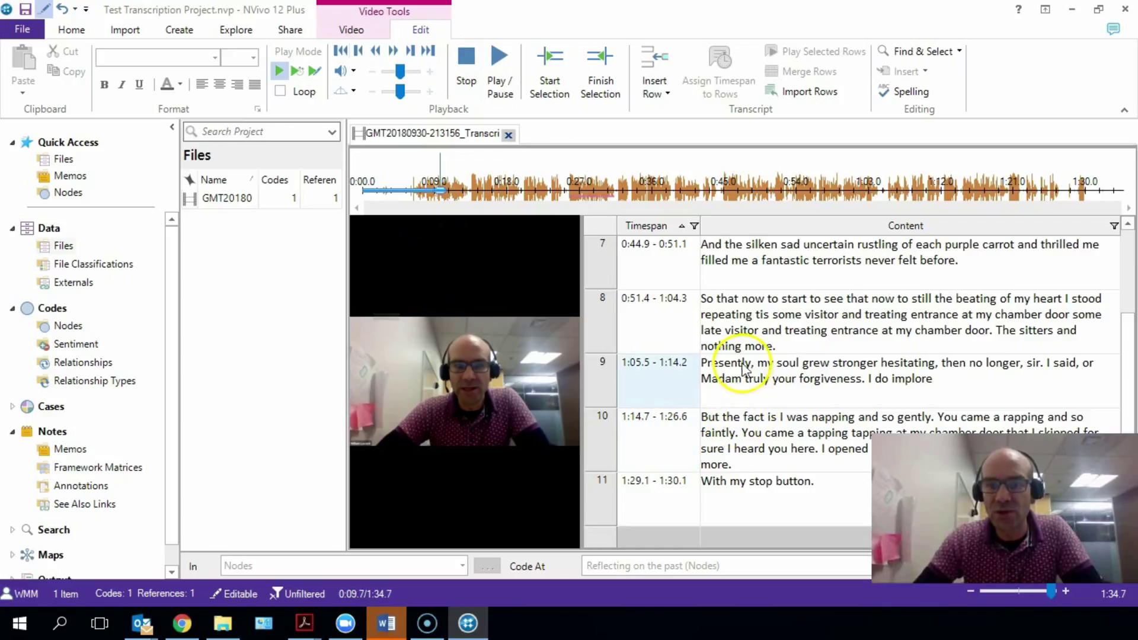
{"action": "right_click", "coordinate": [717, 372]}
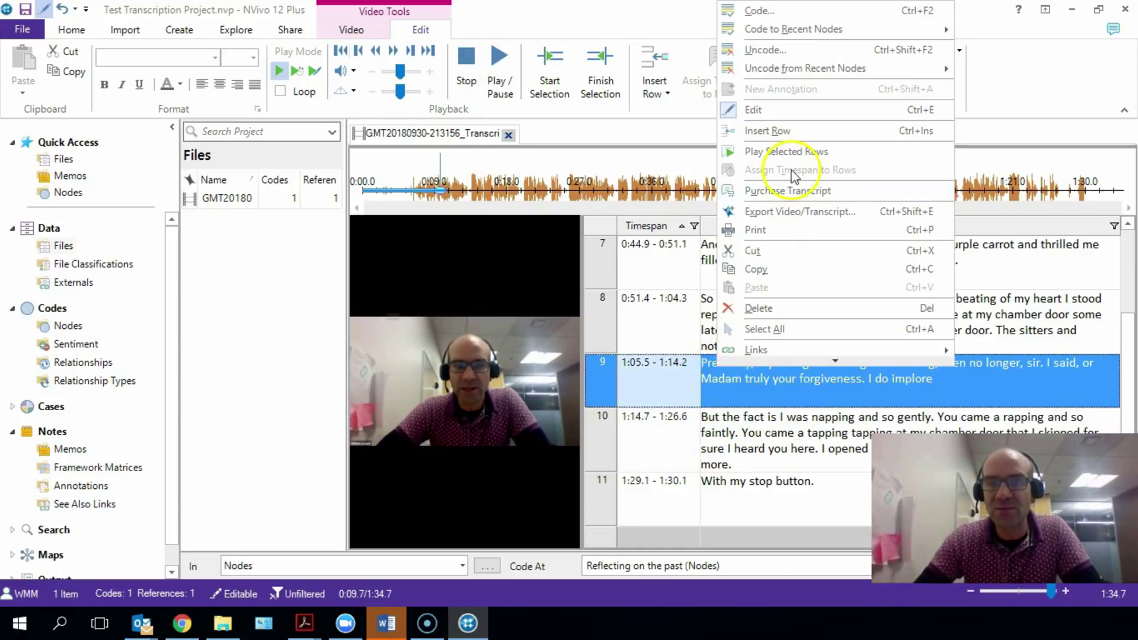
{"action": "mouse_move", "coordinate": [928, 67]}
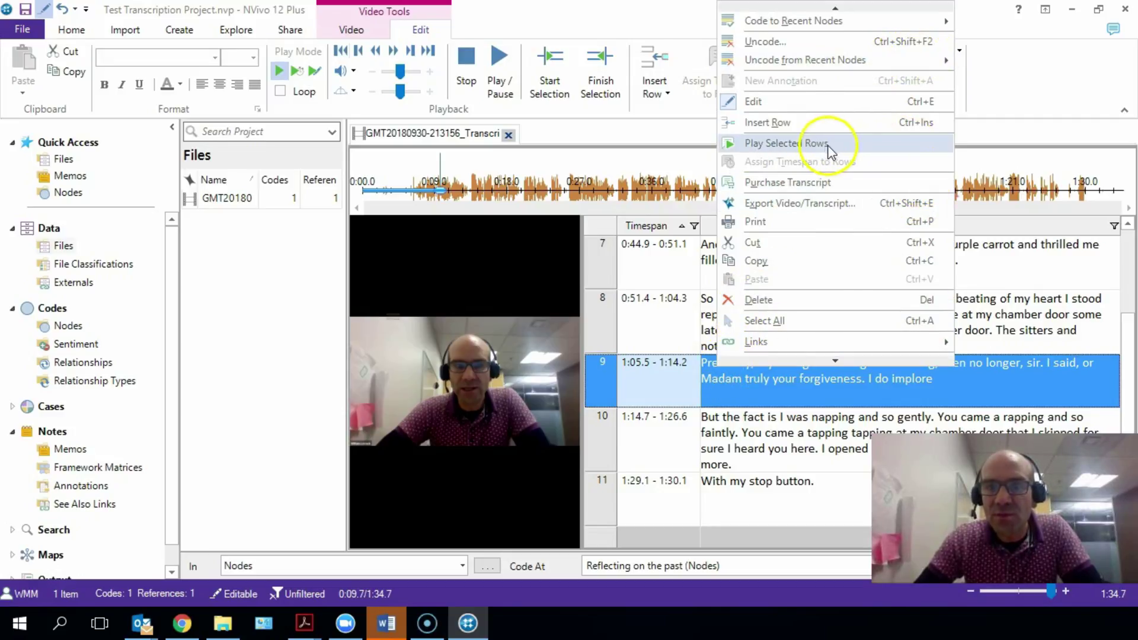
{"action": "left_click", "coordinate": [809, 144]}
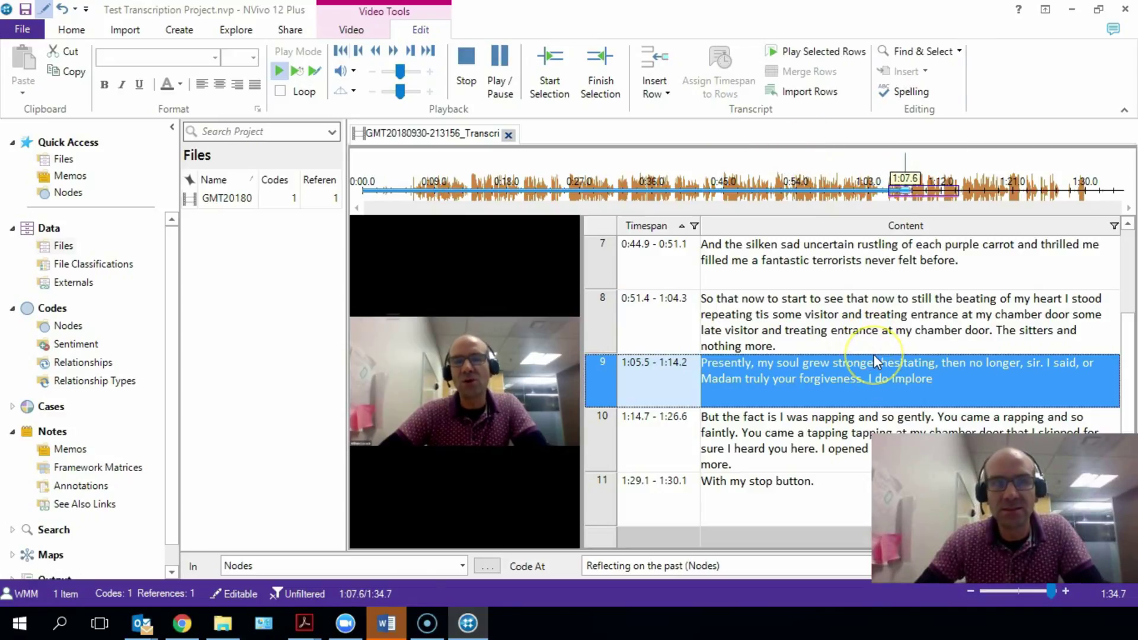
{"action": "left_click", "coordinate": [499, 59]}
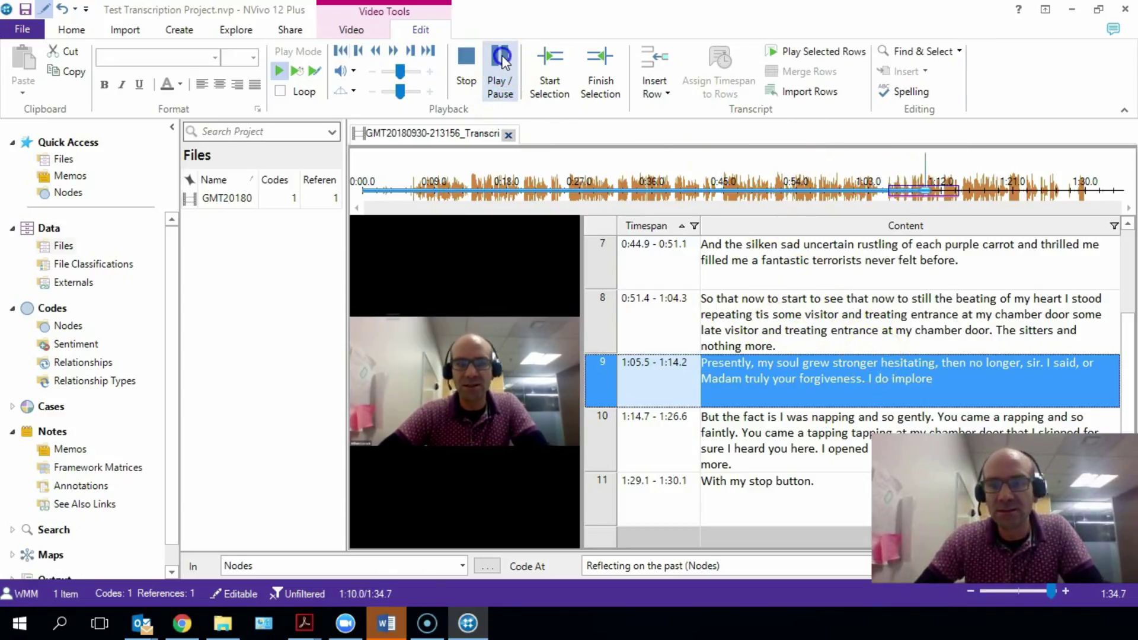
{"action": "right_click", "coordinate": [751, 320]}
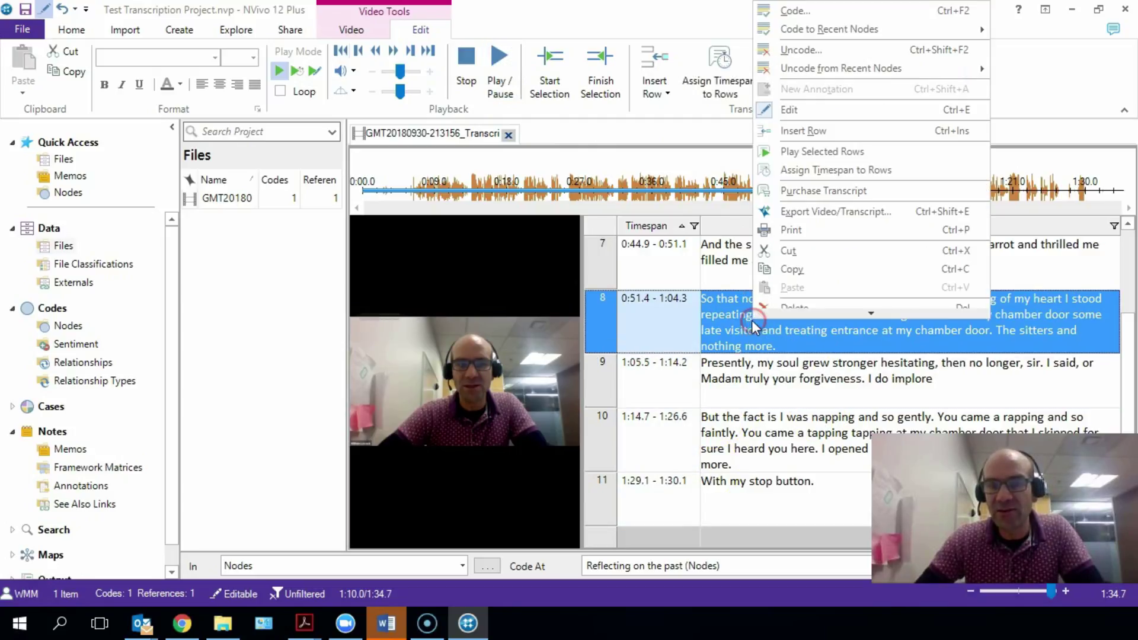
{"action": "left_click", "coordinate": [747, 448]}
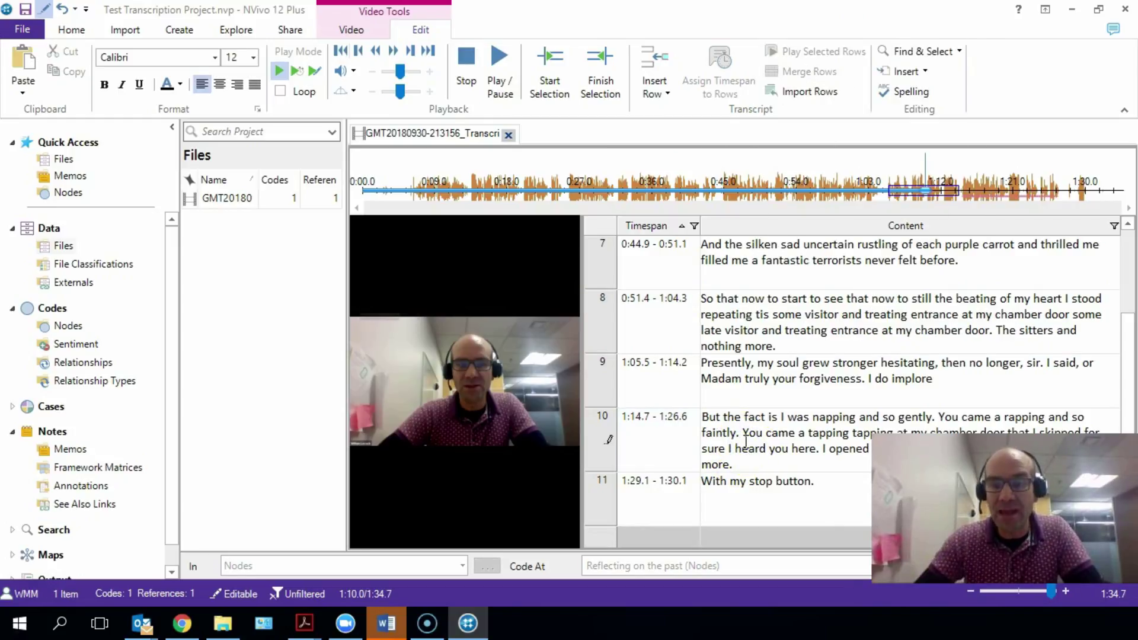